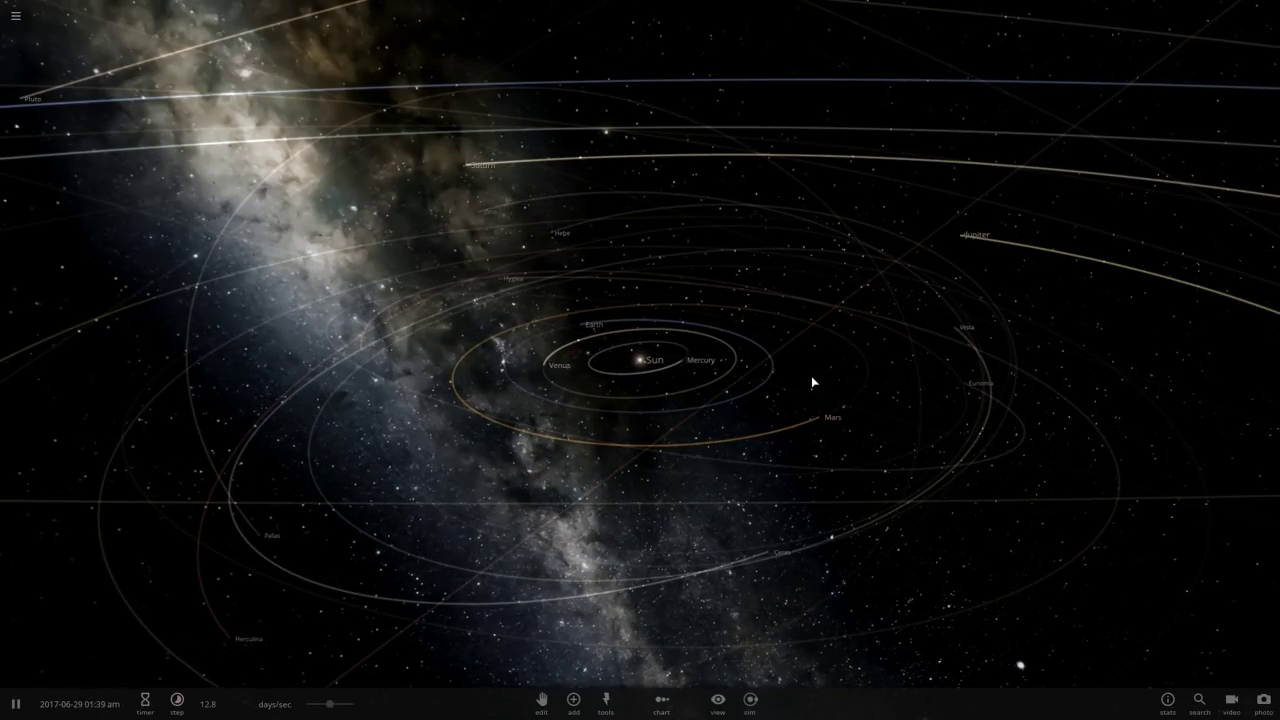
Focus on Mars, slow the simulation speed to minutes per second, and examine the planet up close
double_click(842, 409)
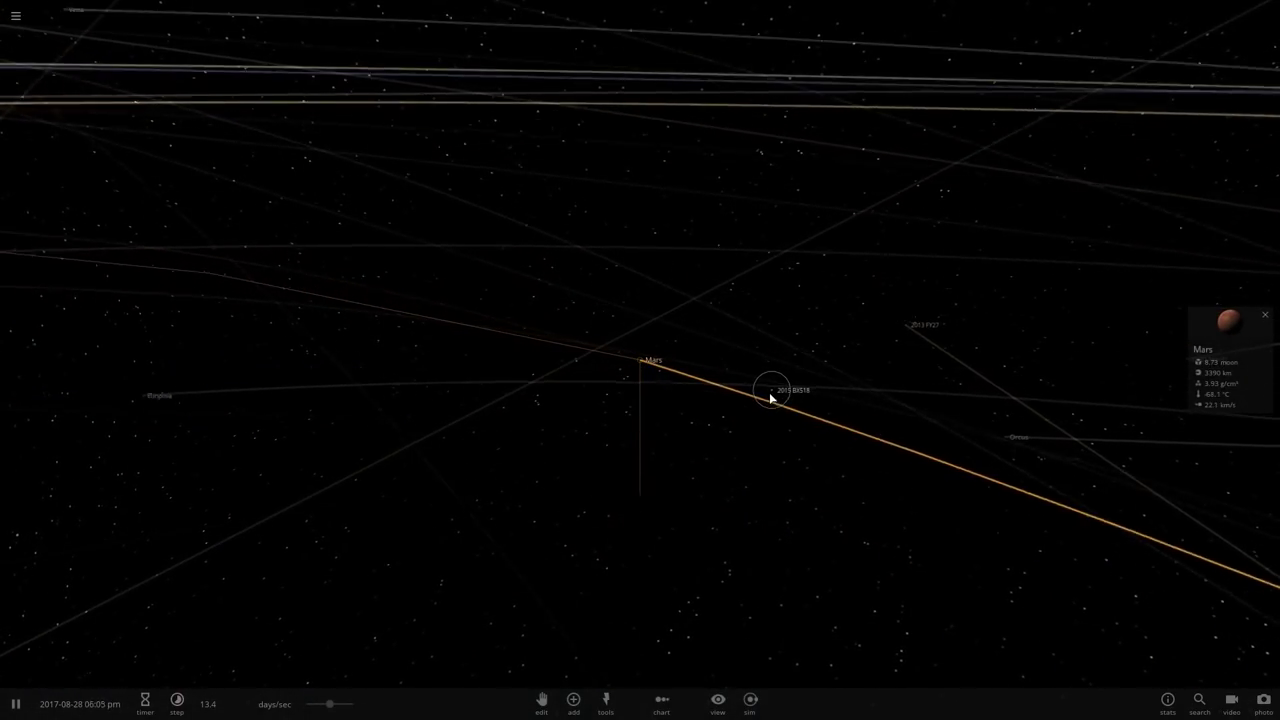
scroll(699, 370, down, 5)
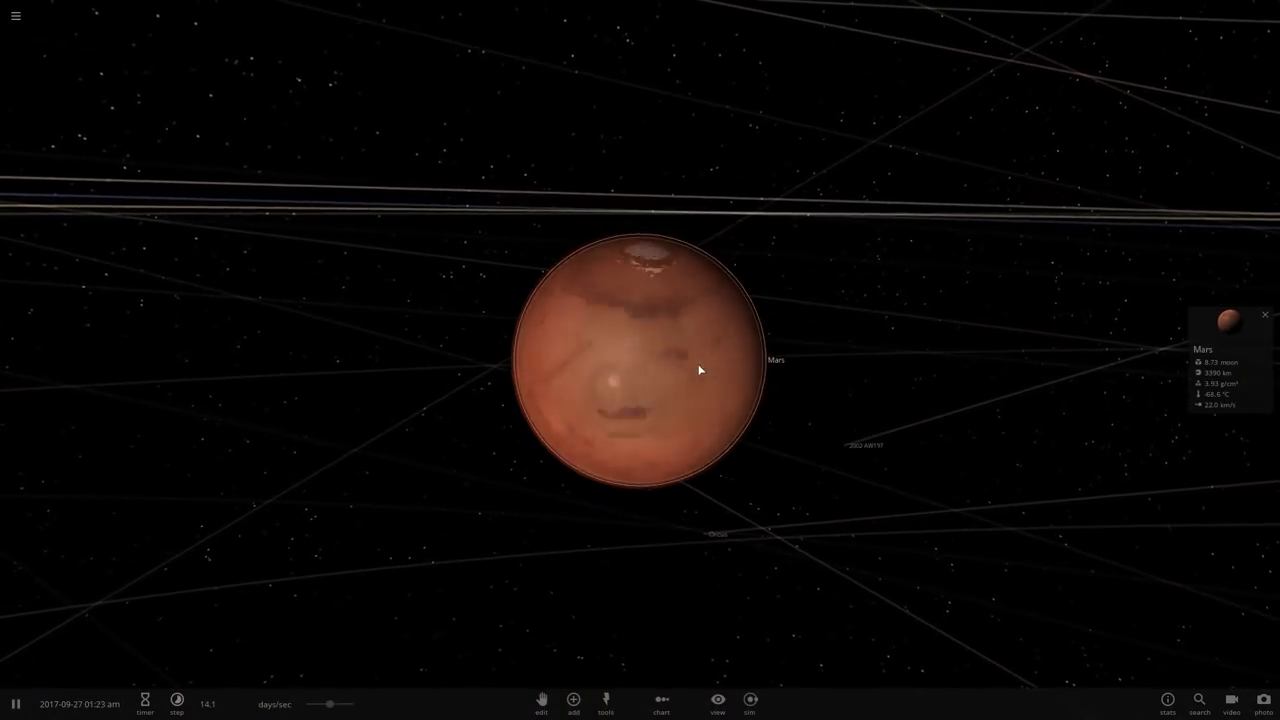
key(KP_Subtract)
key(KP_Subtract)
key(KP_Subtract)
key(KP_Subtract)
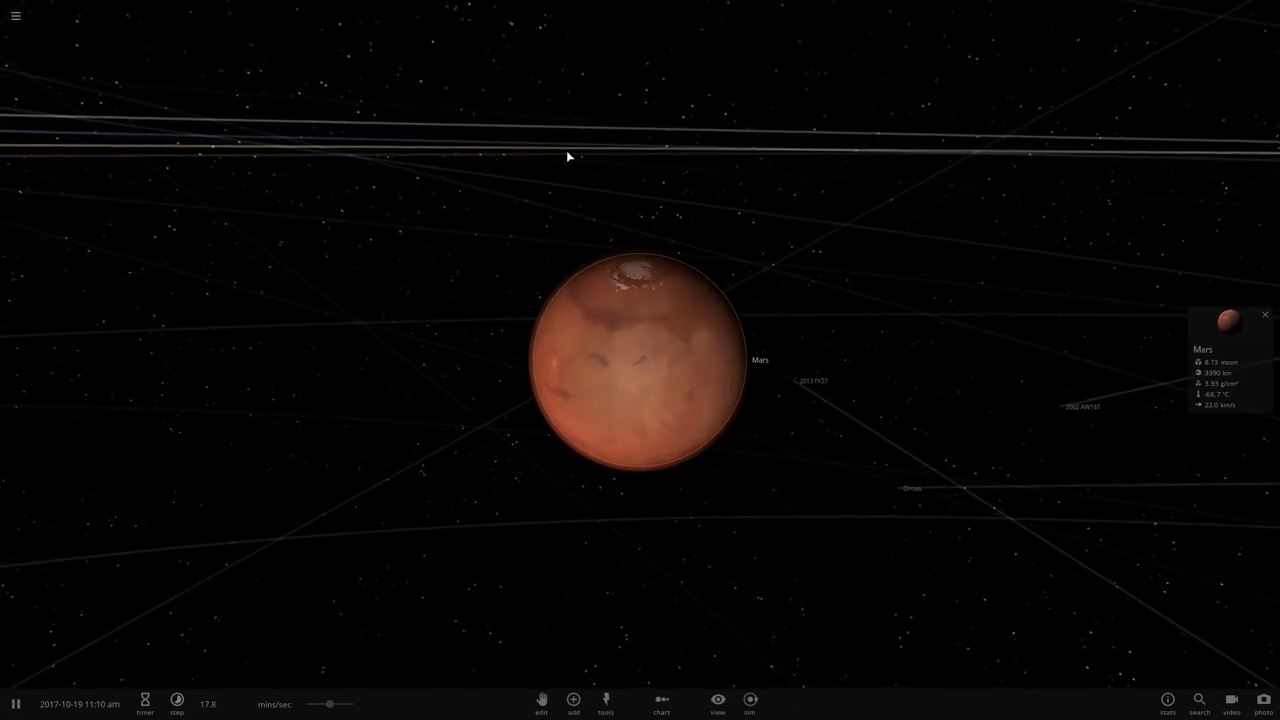
drag(566, 151, 882, 243)
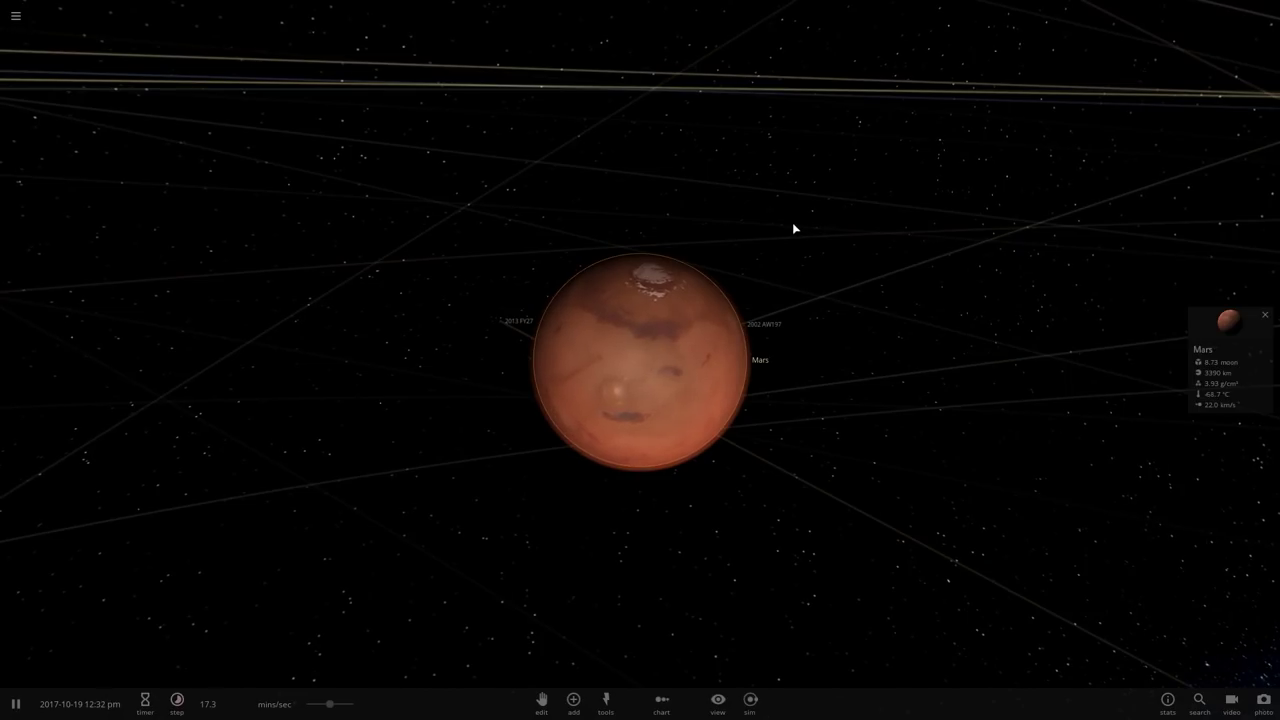
drag(779, 220, 699, 187)
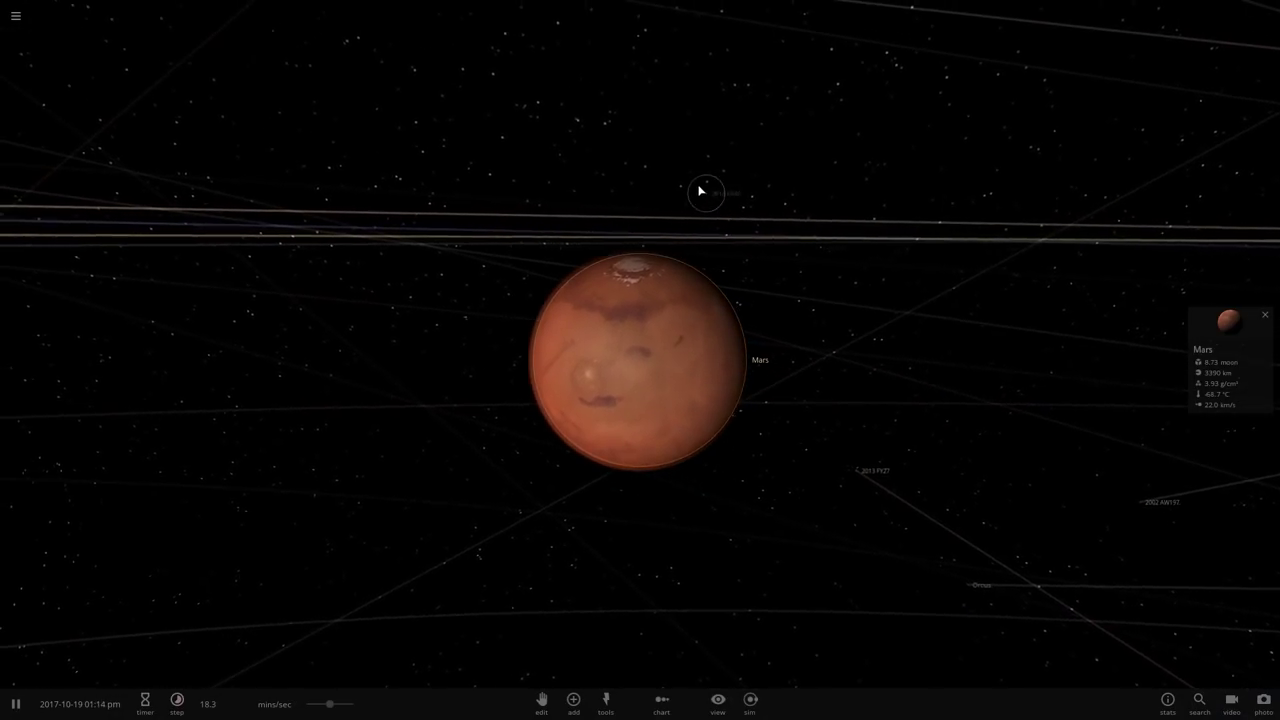
scroll(911, 286, up, 5)
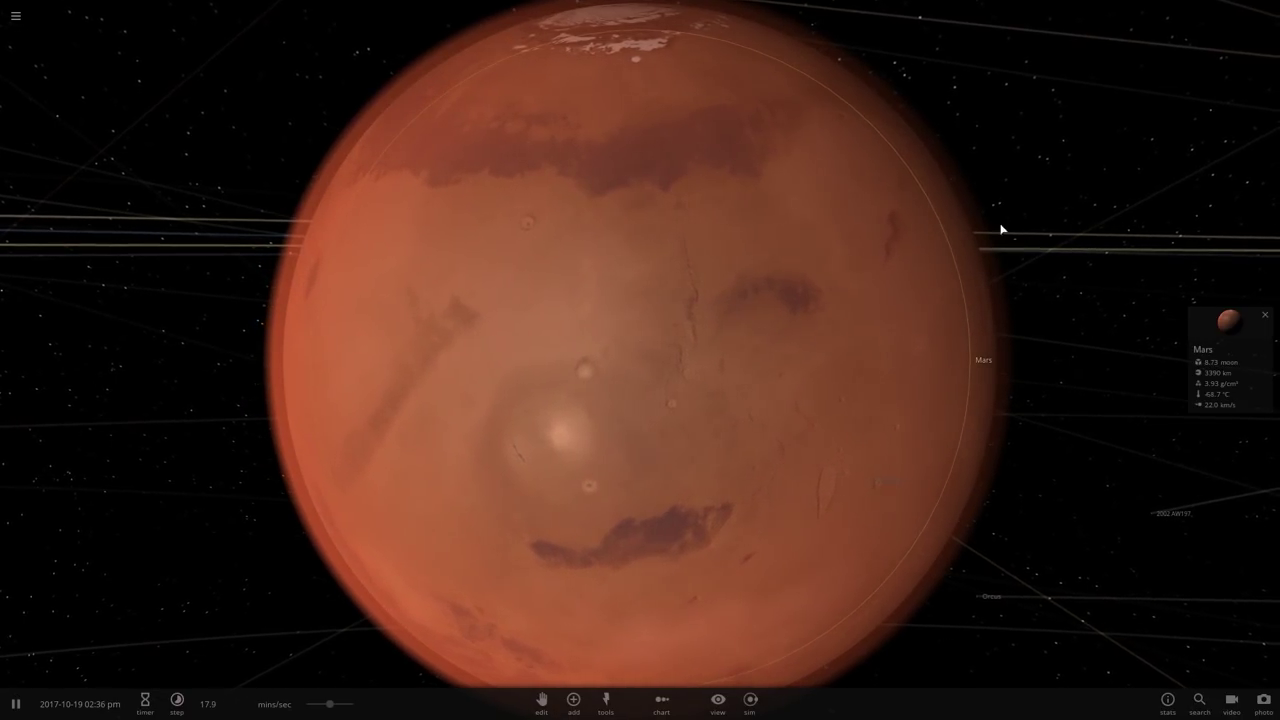
Clear Mars and the orbit trails from the scene and start a new empty simulation
key(Delete)
key(t)
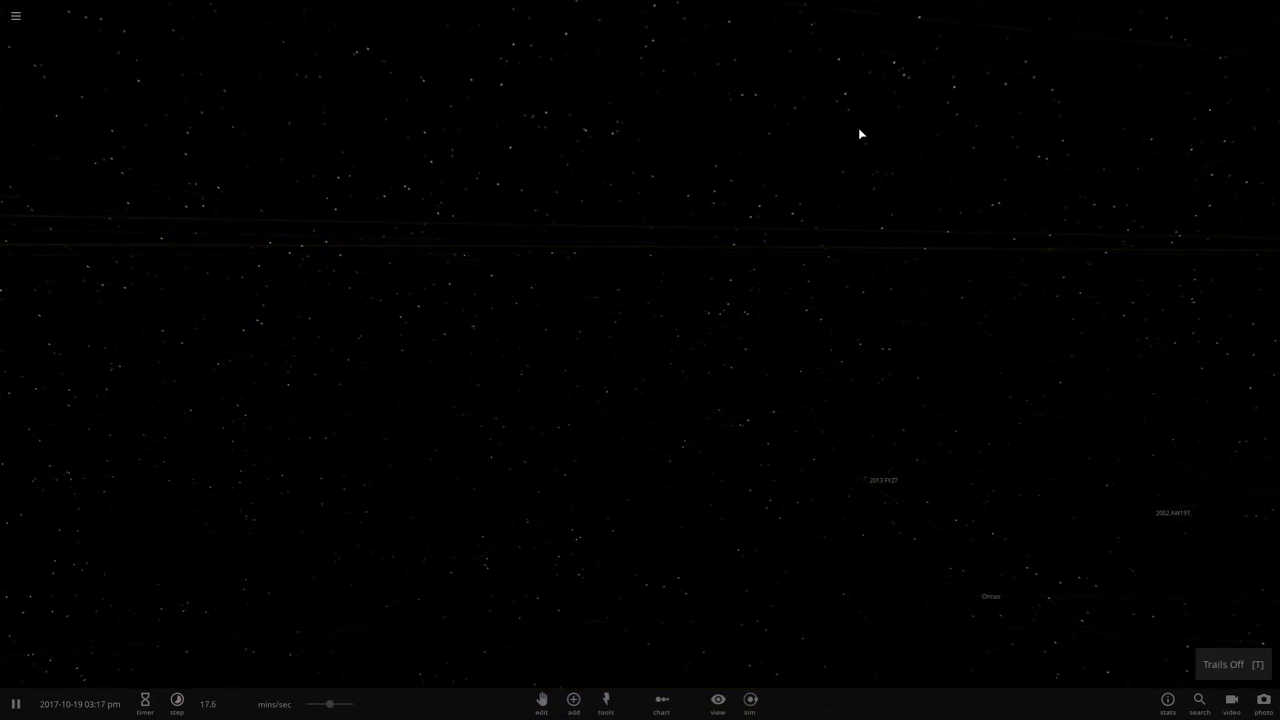
click(16, 16)
click(509, 618)
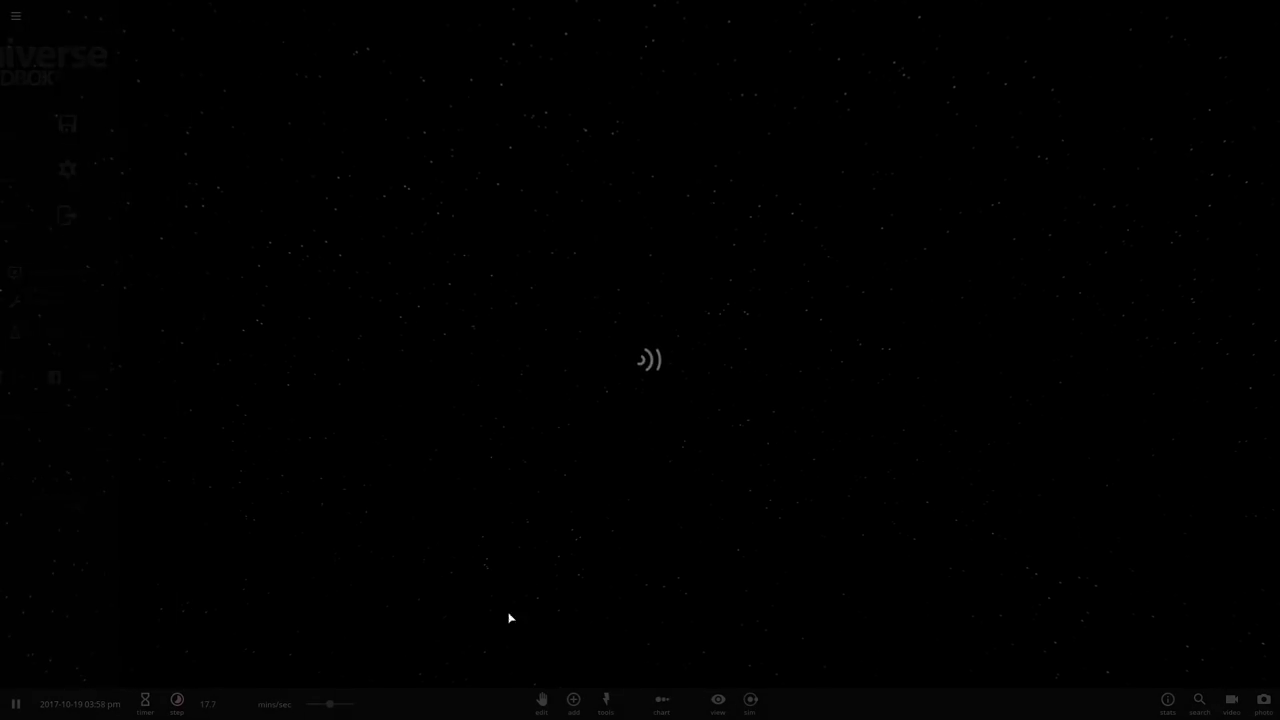
Add Mars to the empty simulation with the Orbit placement mode and select it
click(574, 699)
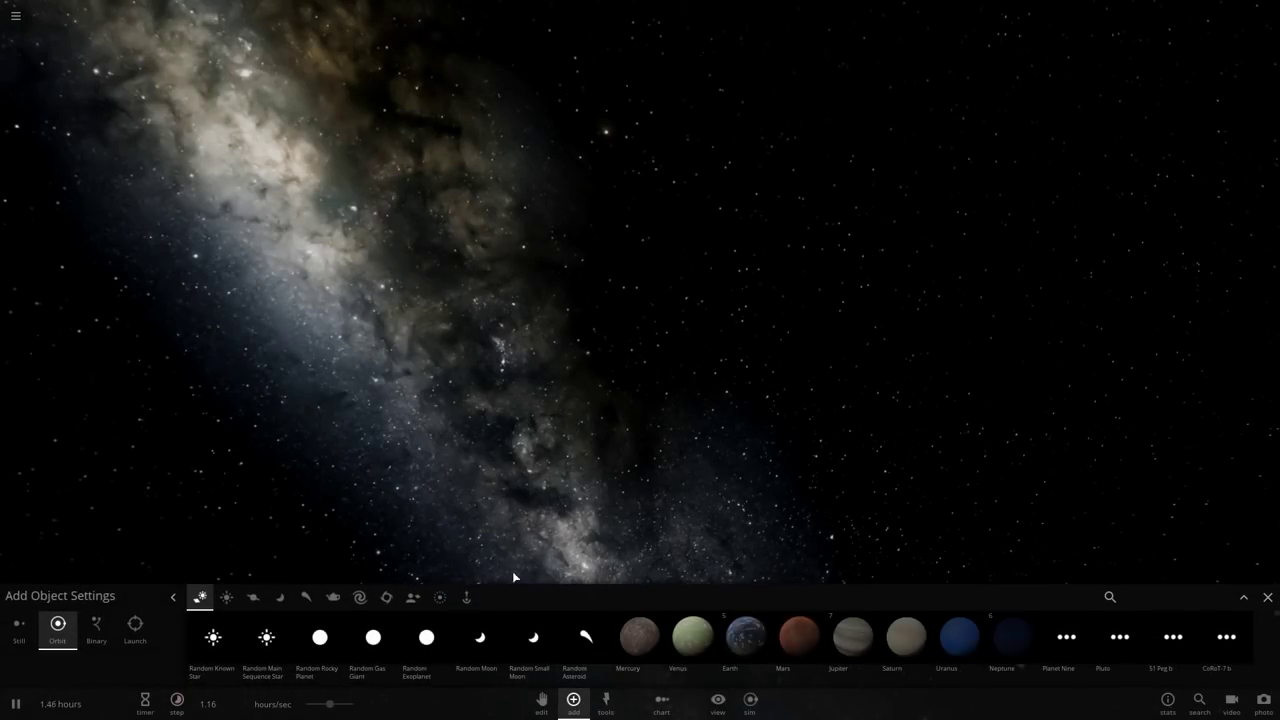
click(594, 266)
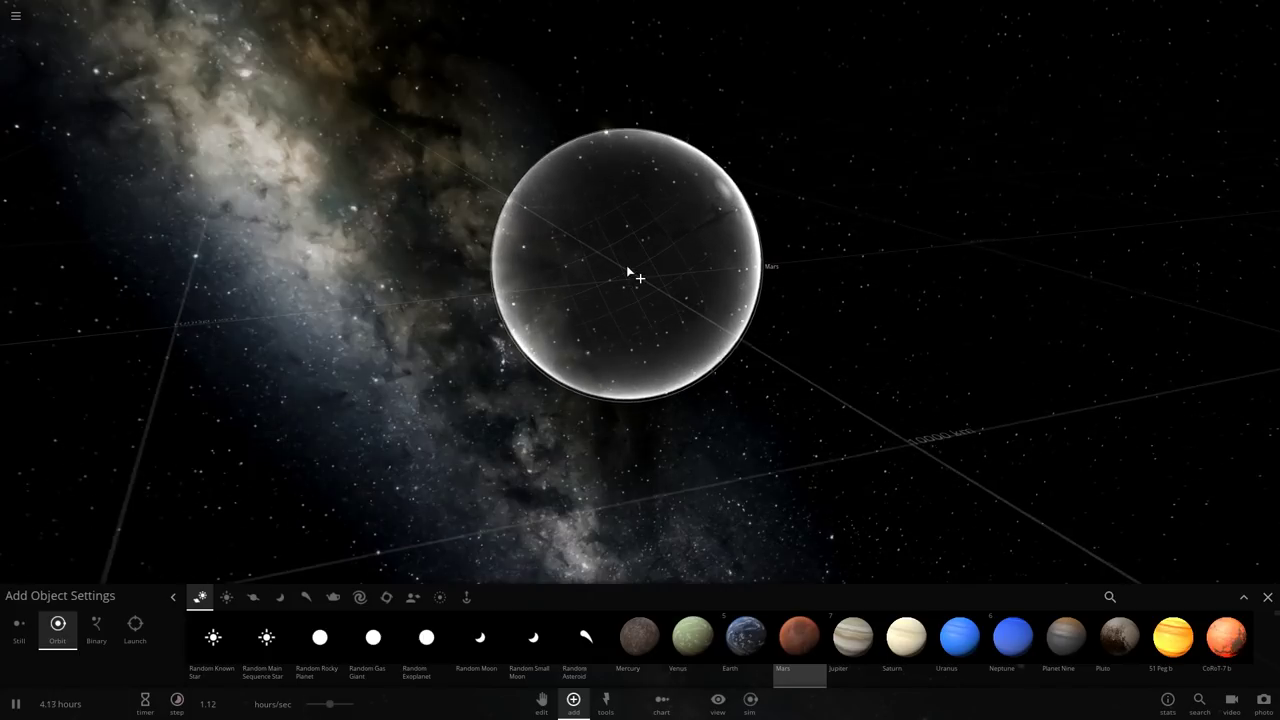
key(Escape)
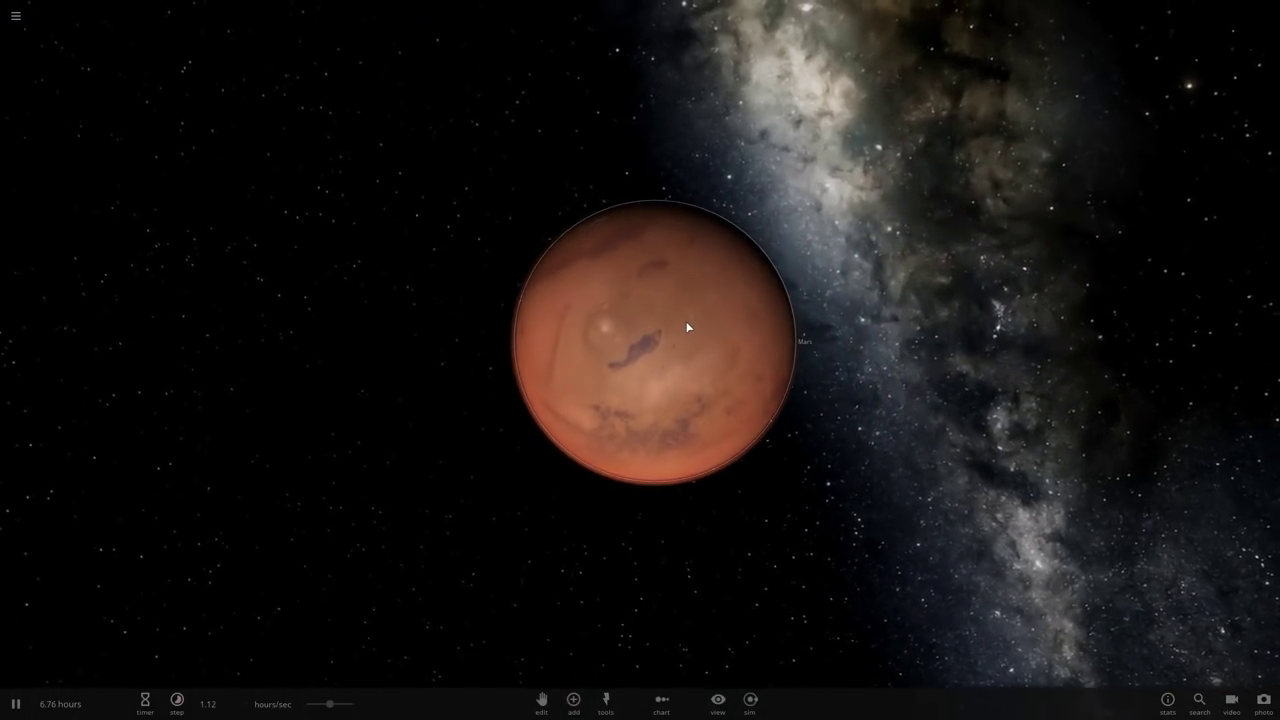
click(686, 326)
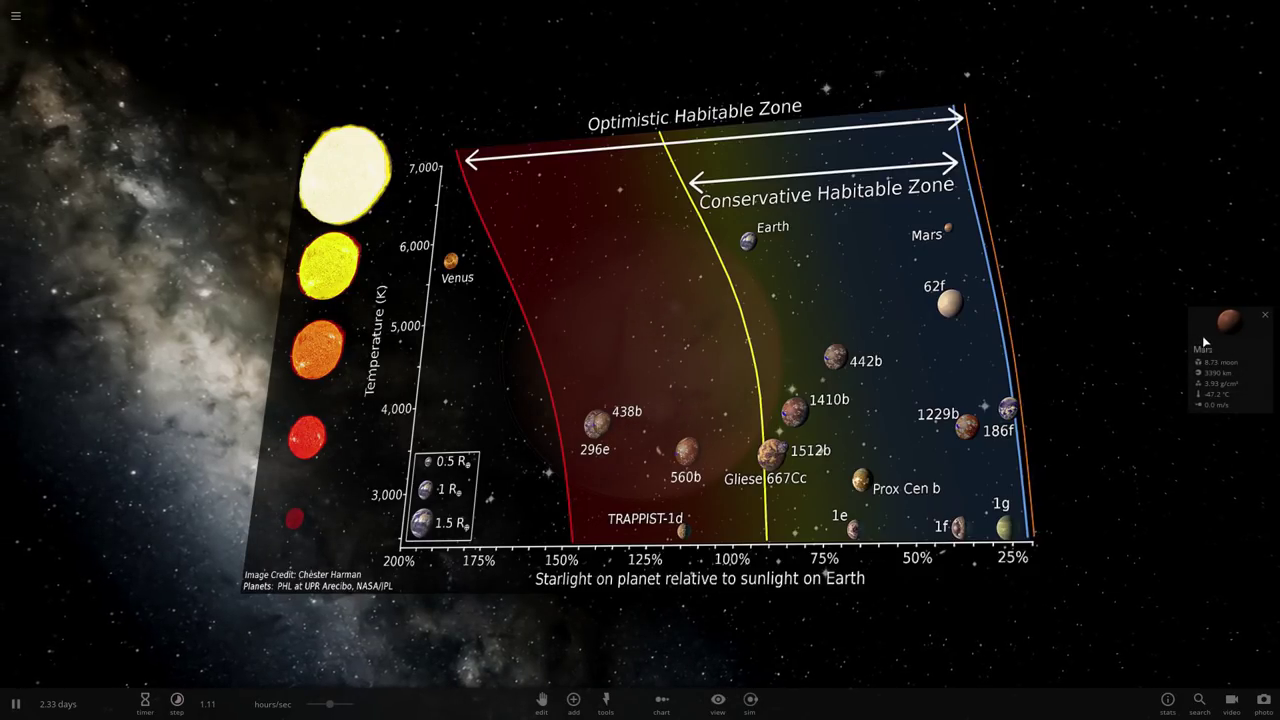
click(1205, 343)
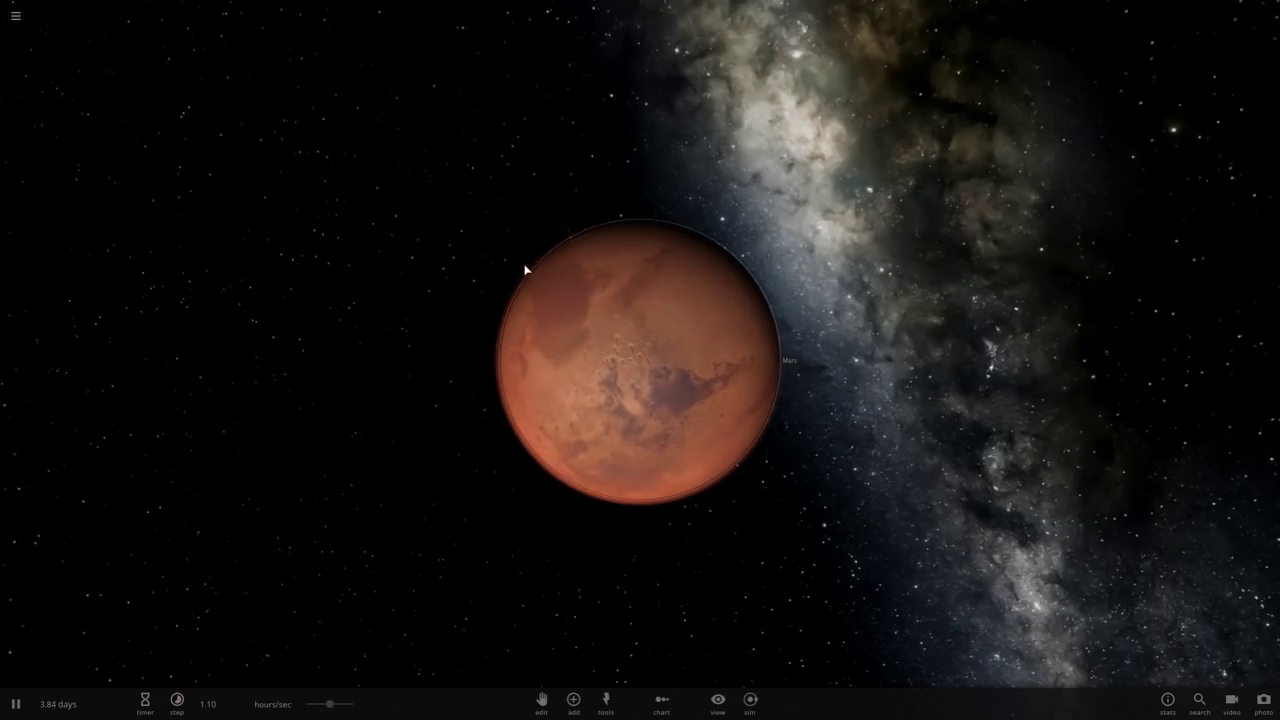
Examine the surface of Mars from all sides, both close up and from farther away
drag(529, 225, 744, 163)
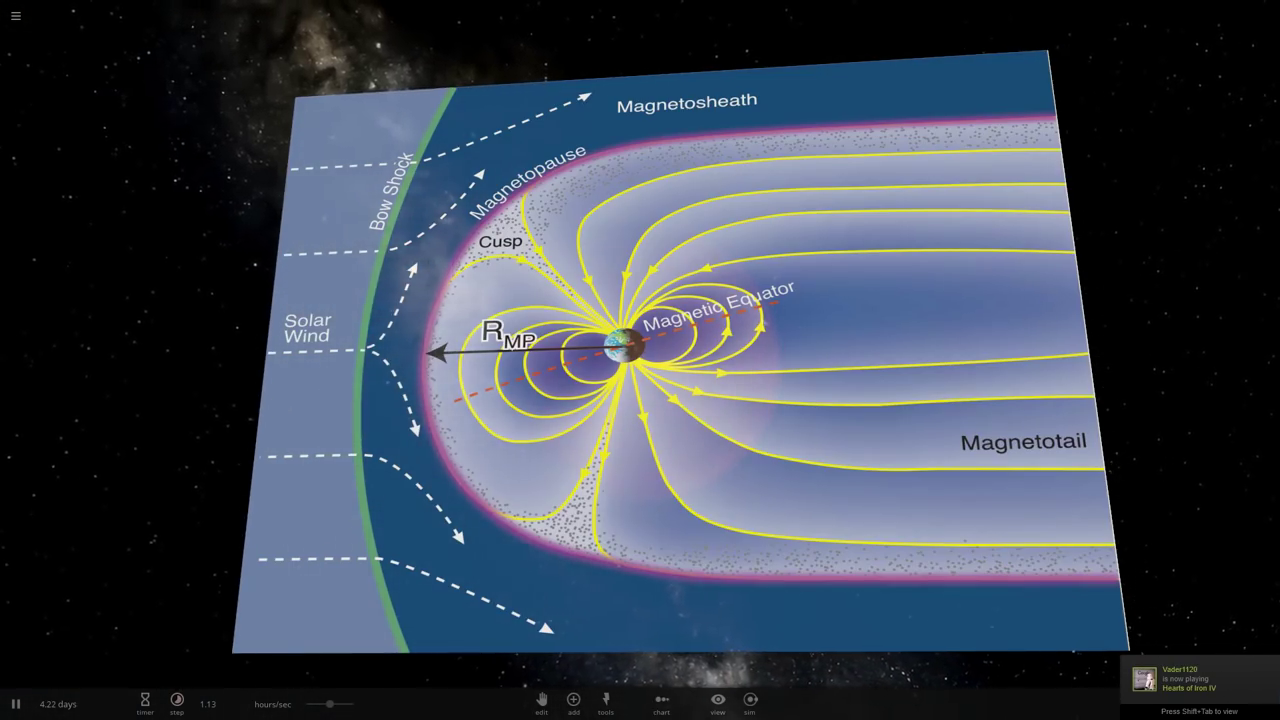
click(668, 284)
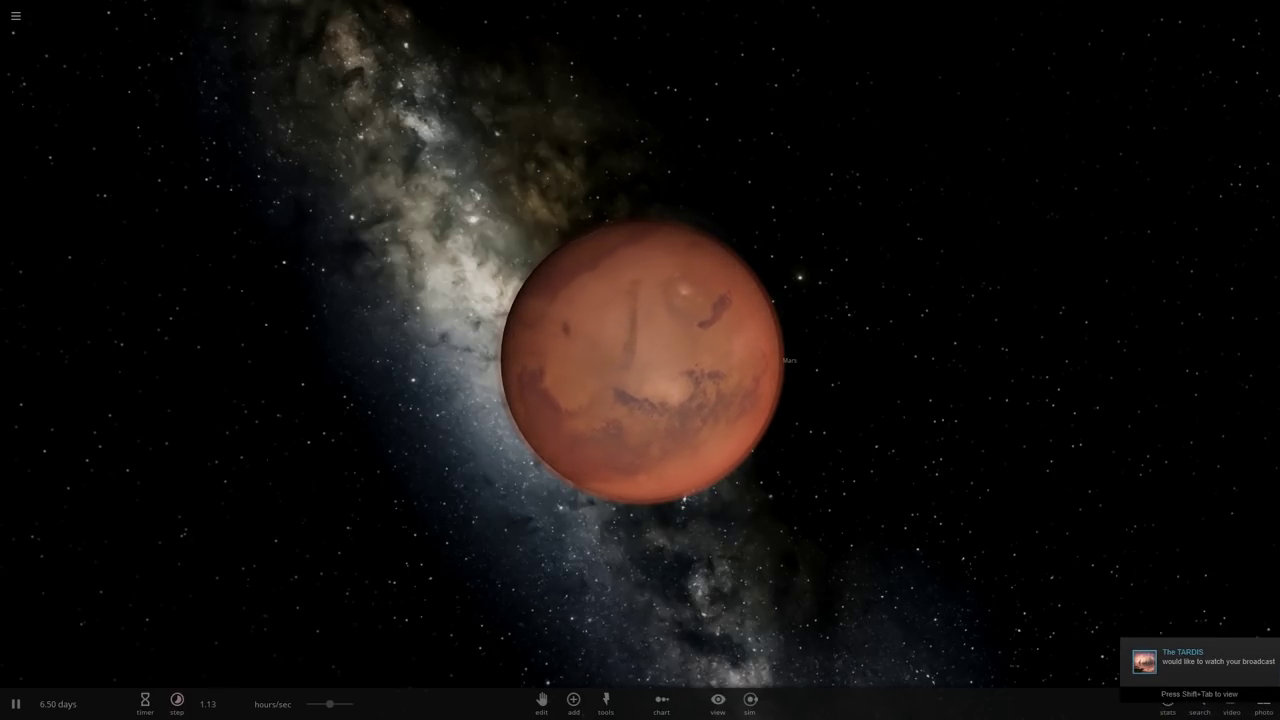
drag(717, 282, 579, 433)
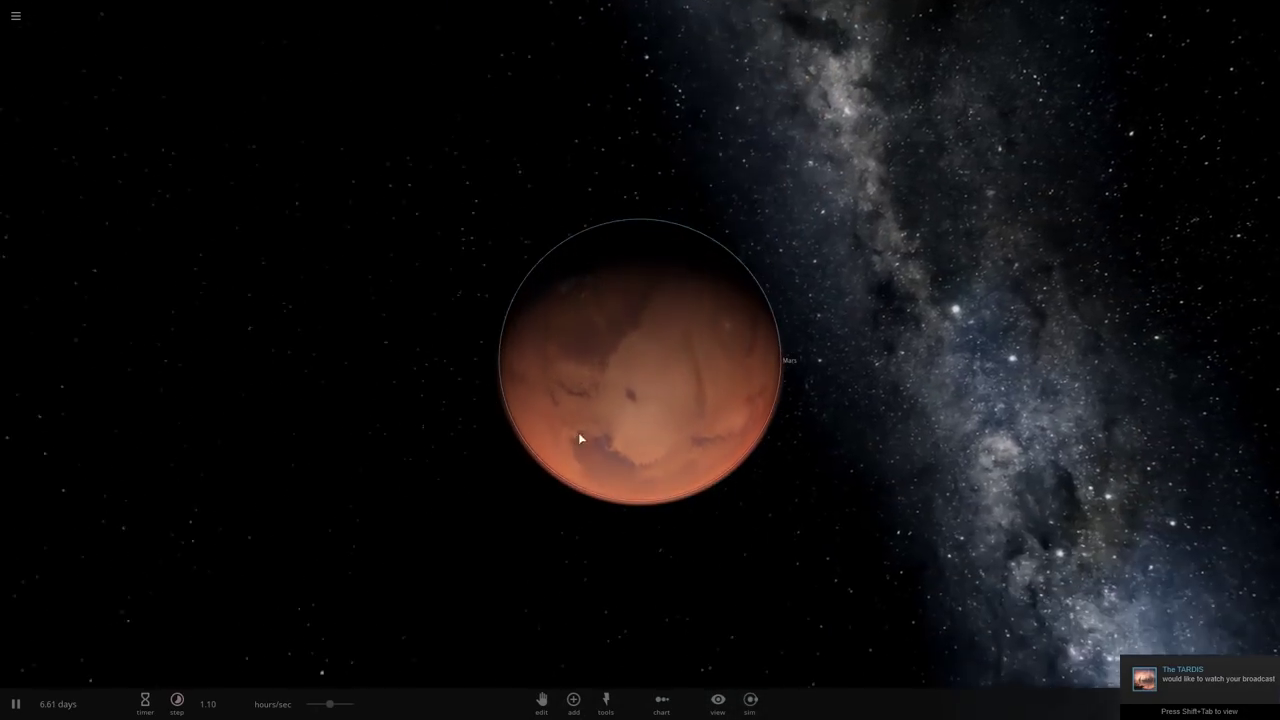
scroll(620, 289, up, 5)
drag(620, 346, 554, 174)
scroll(681, 484, down, 6)
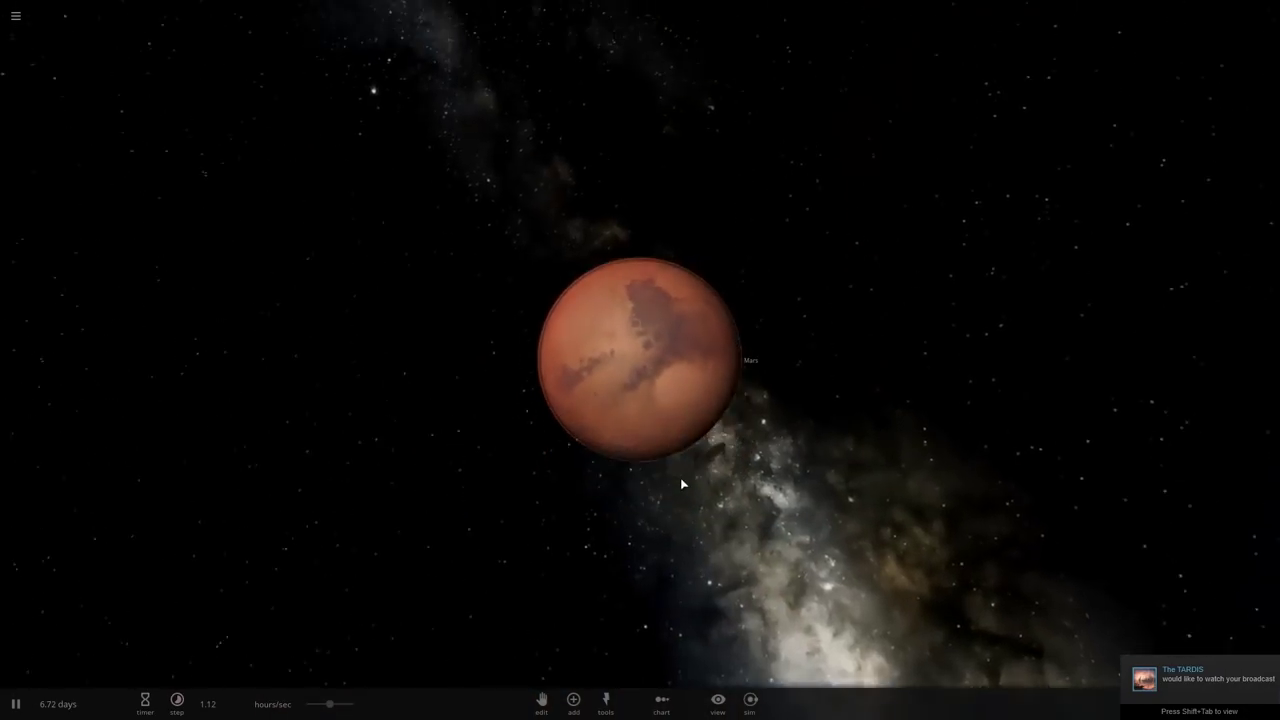
drag(681, 484, 623, 266)
scroll(677, 331, up, 6)
scroll(689, 546, down, 6)
scroll(636, 300, up, 3)
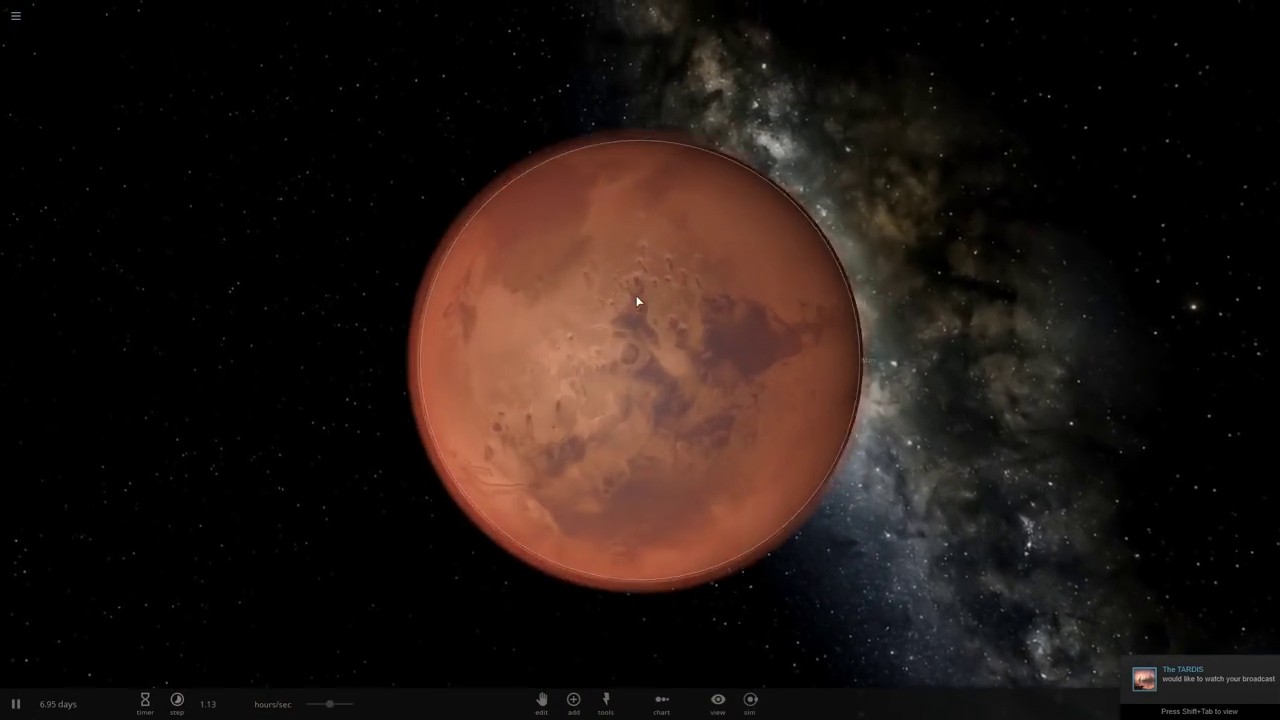
scroll(957, 322, down, 5)
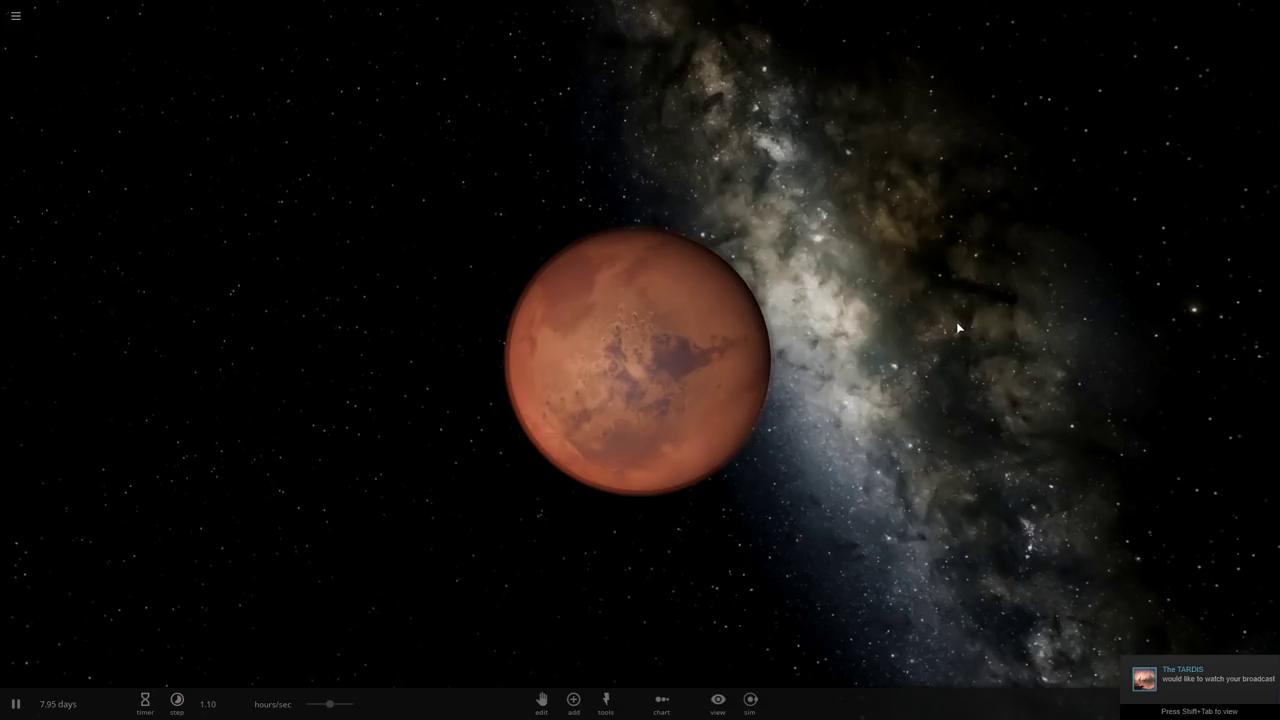
drag(601, 305, 684, 413)
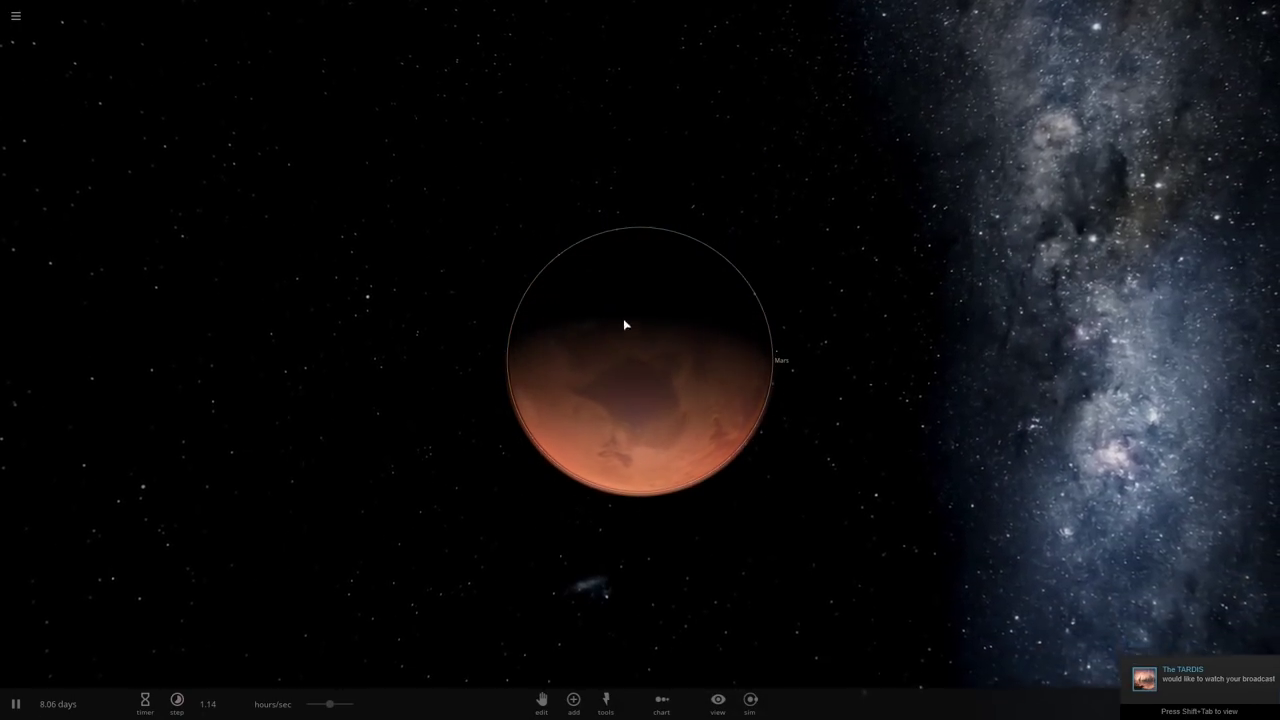
scroll(623, 323, up, 5)
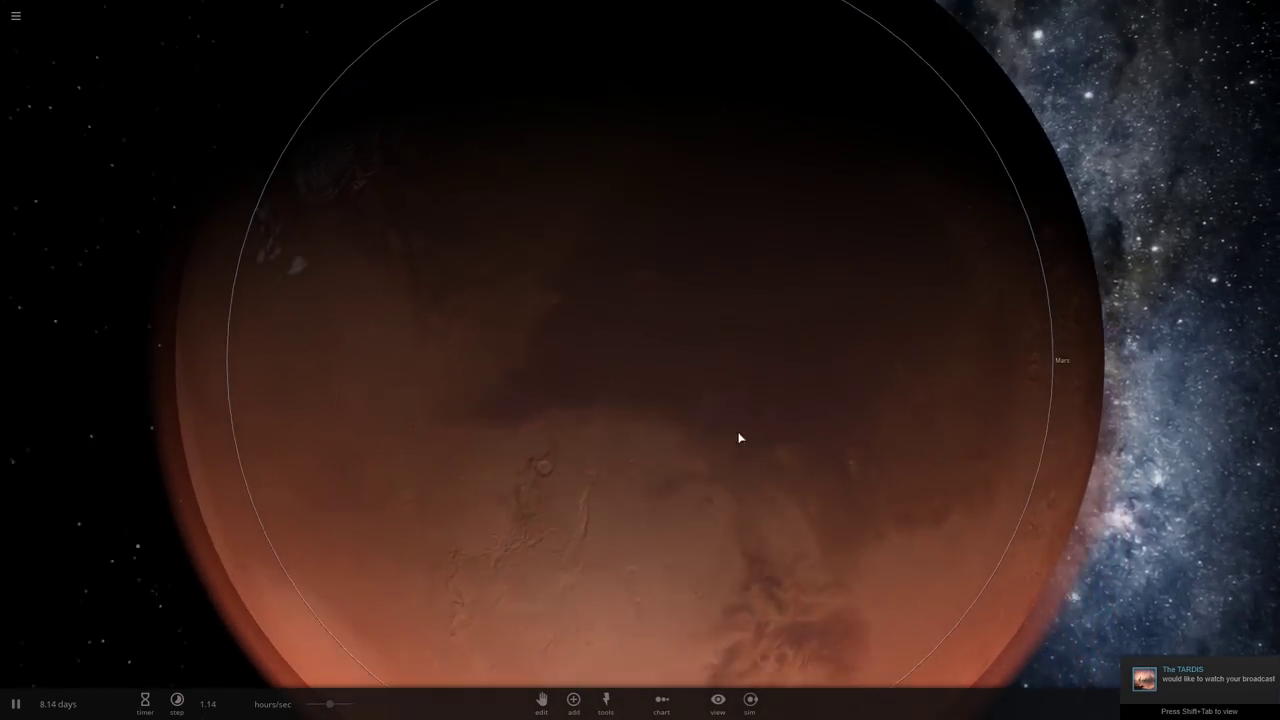
drag(738, 432, 709, 327)
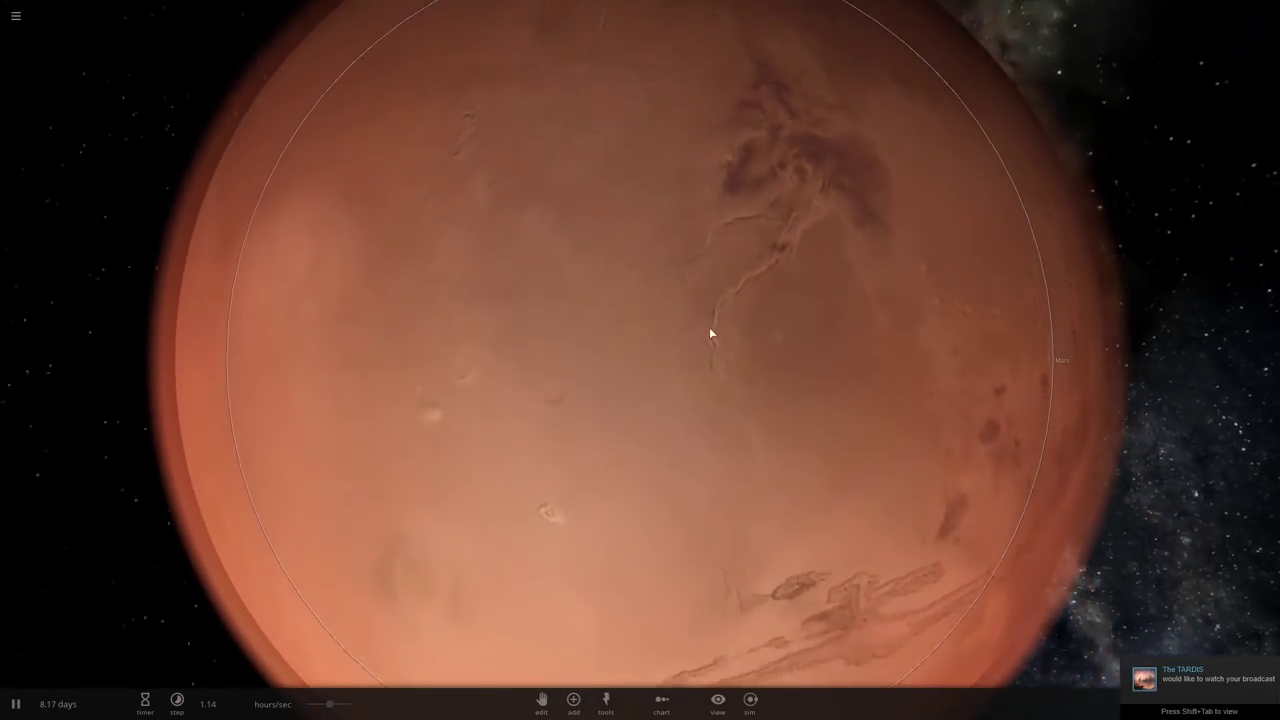
scroll(709, 327, down, 5)
drag(669, 371, 863, 393)
drag(703, 411, 683, 414)
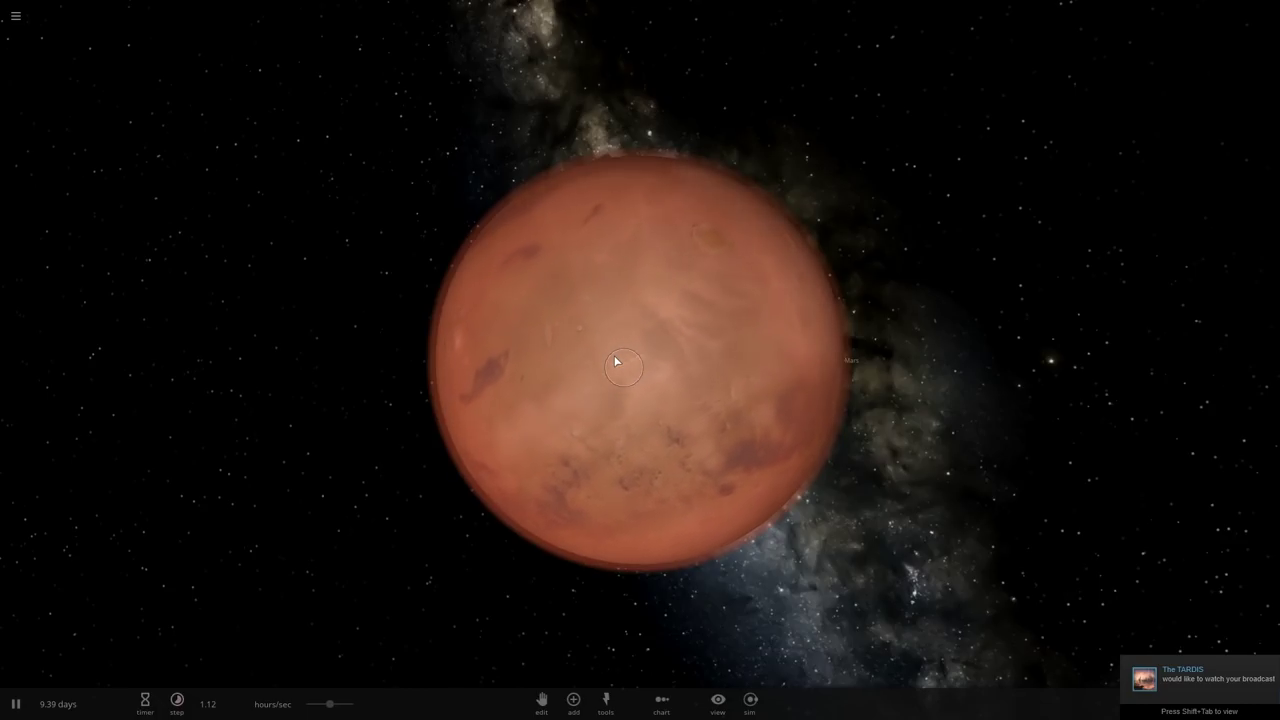
scroll(617, 363, down, 5)
drag(574, 466, 689, 297)
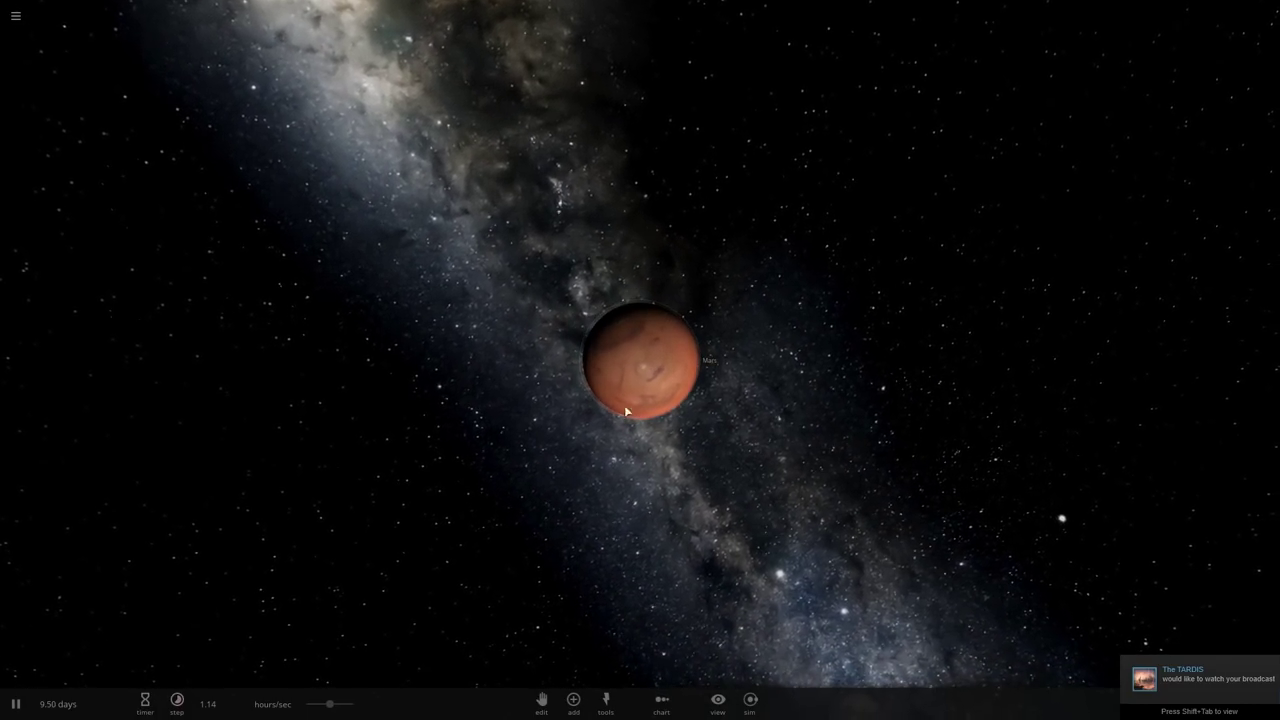
drag(819, 520, 446, 456)
scroll(691, 453, up, 5)
drag(488, 552, 527, 585)
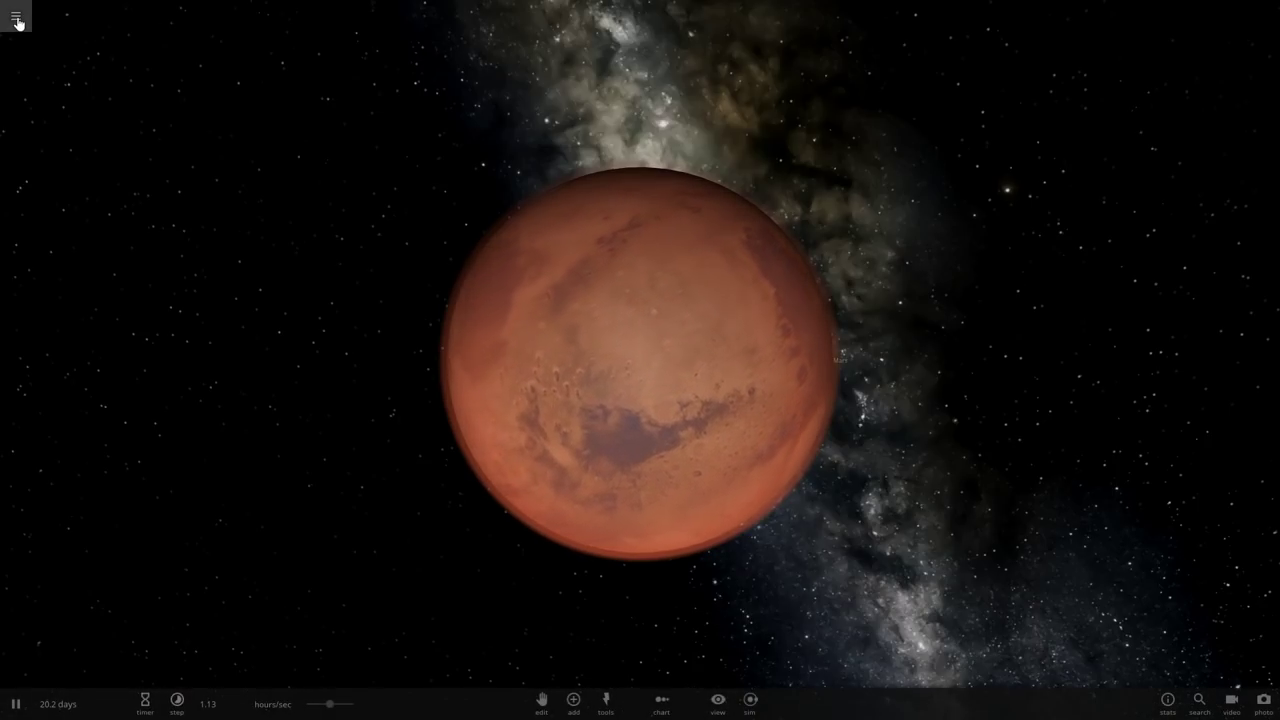
Open the Solar System simulation, keep it paused, and dismiss its description
click(14, 16)
click(105, 170)
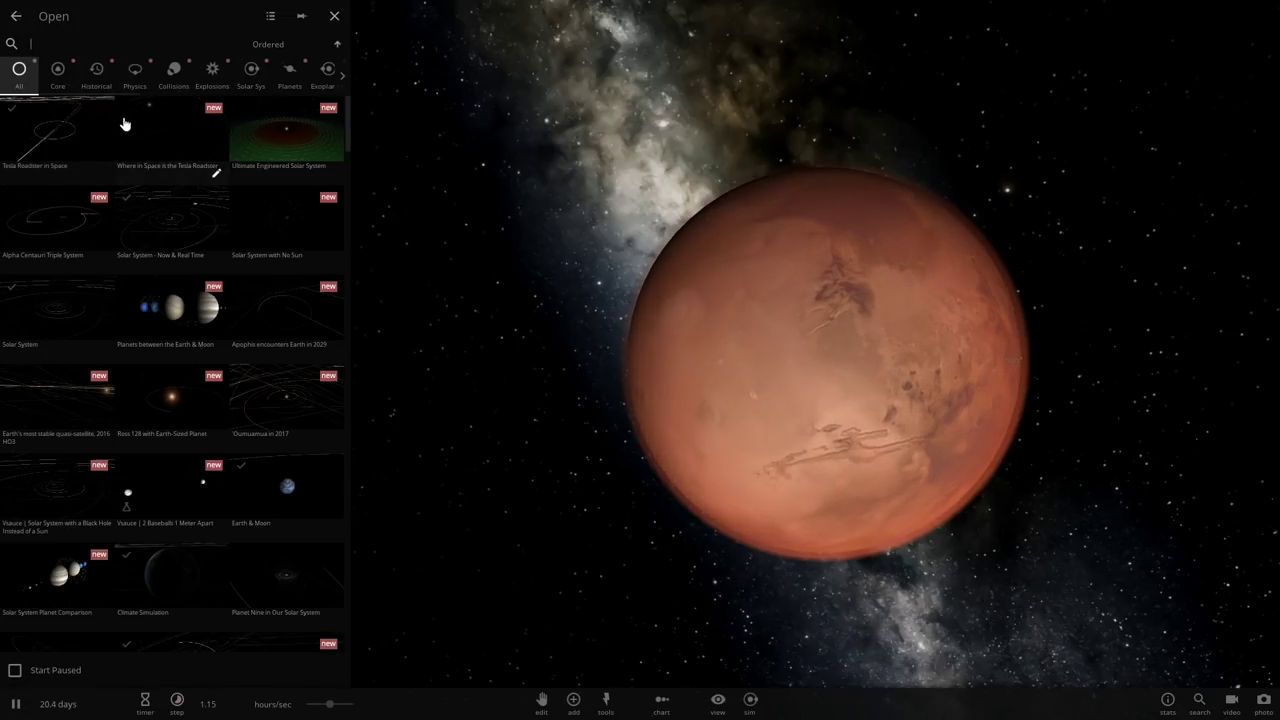
click(68, 315)
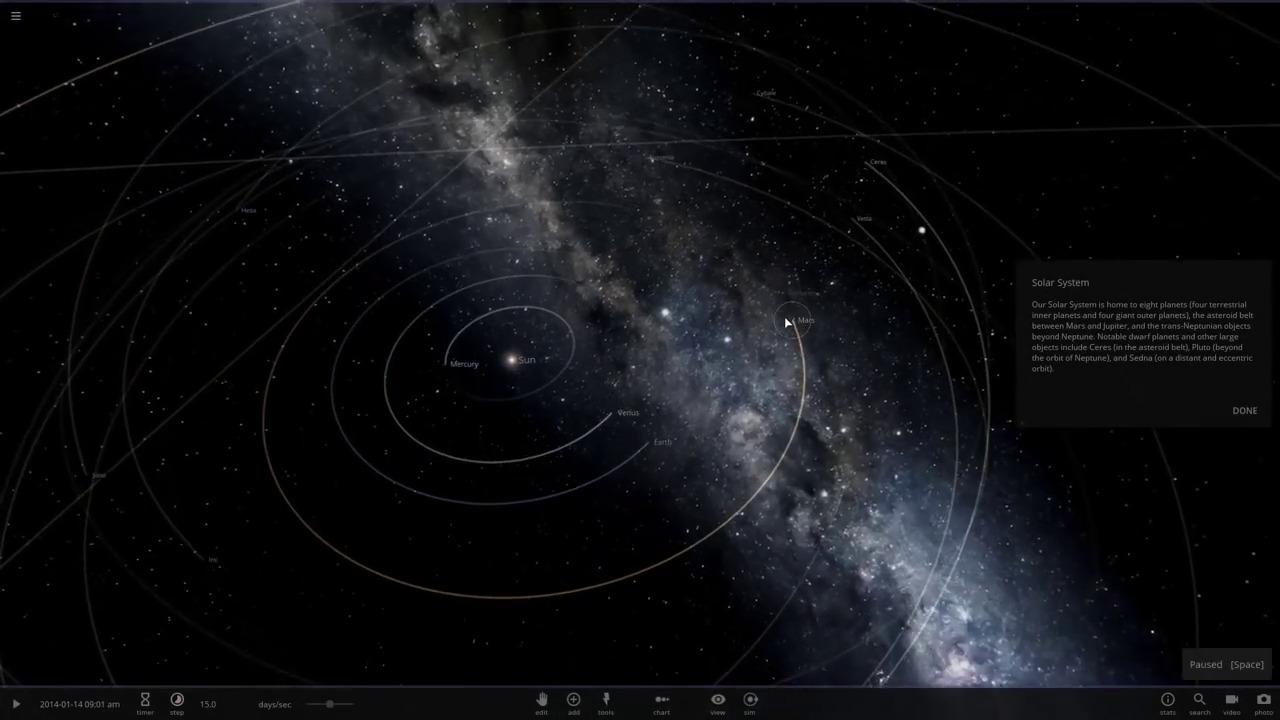
click(1244, 410)
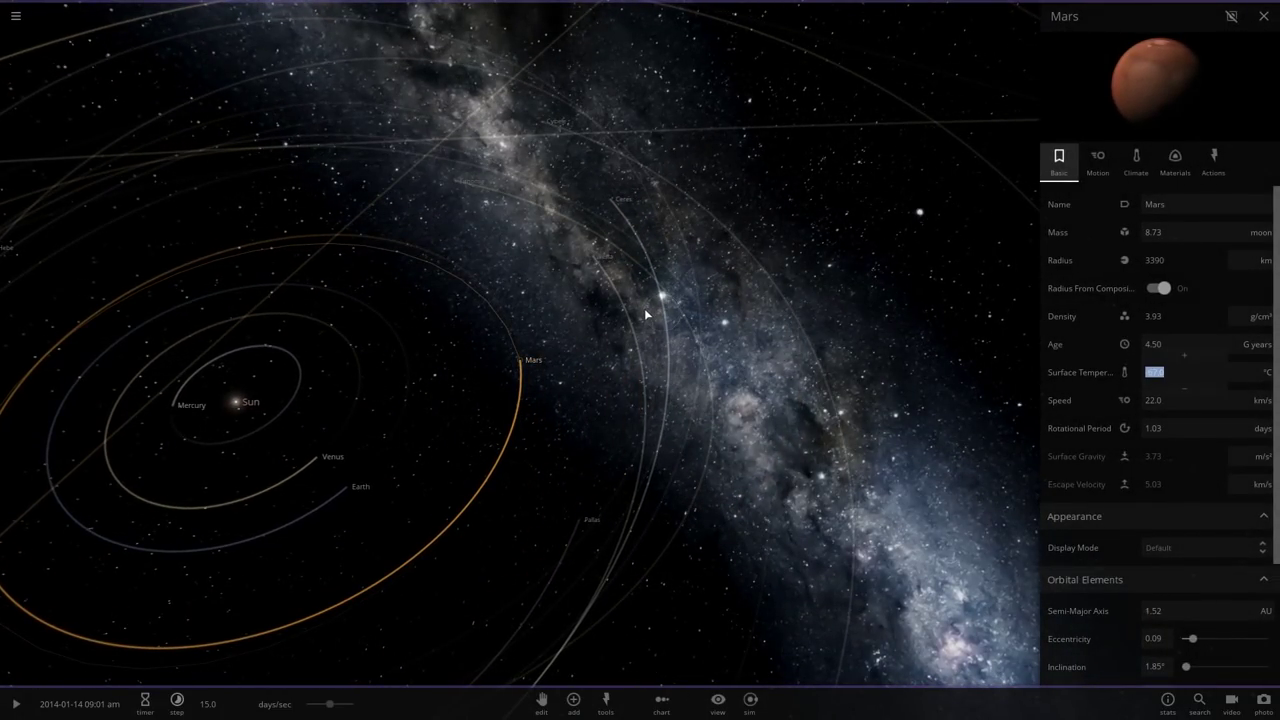
Examine Mars with its properties open, comparing its place along its orbit with a close-up of the globe
drag(585, 309, 205, 291)
scroll(551, 394, up, 3)
scroll(554, 395, up, 10)
scroll(205, 290, down, 5)
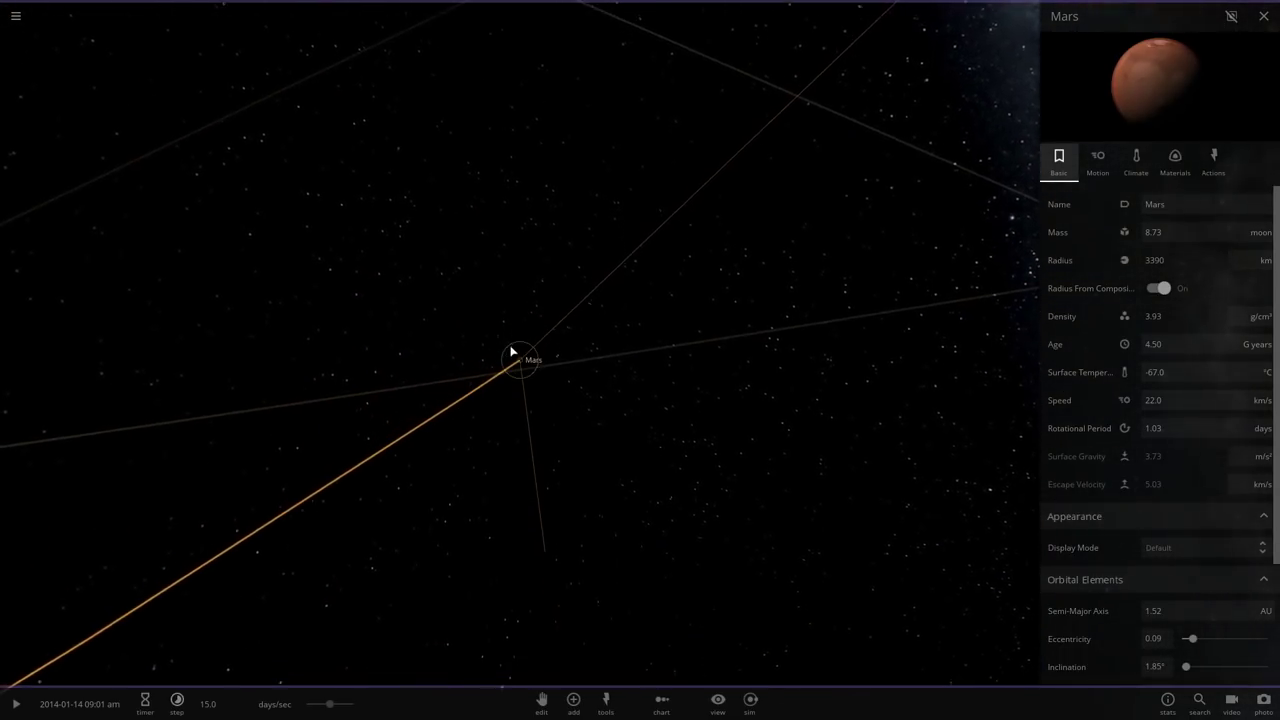
scroll(511, 352, down, 5)
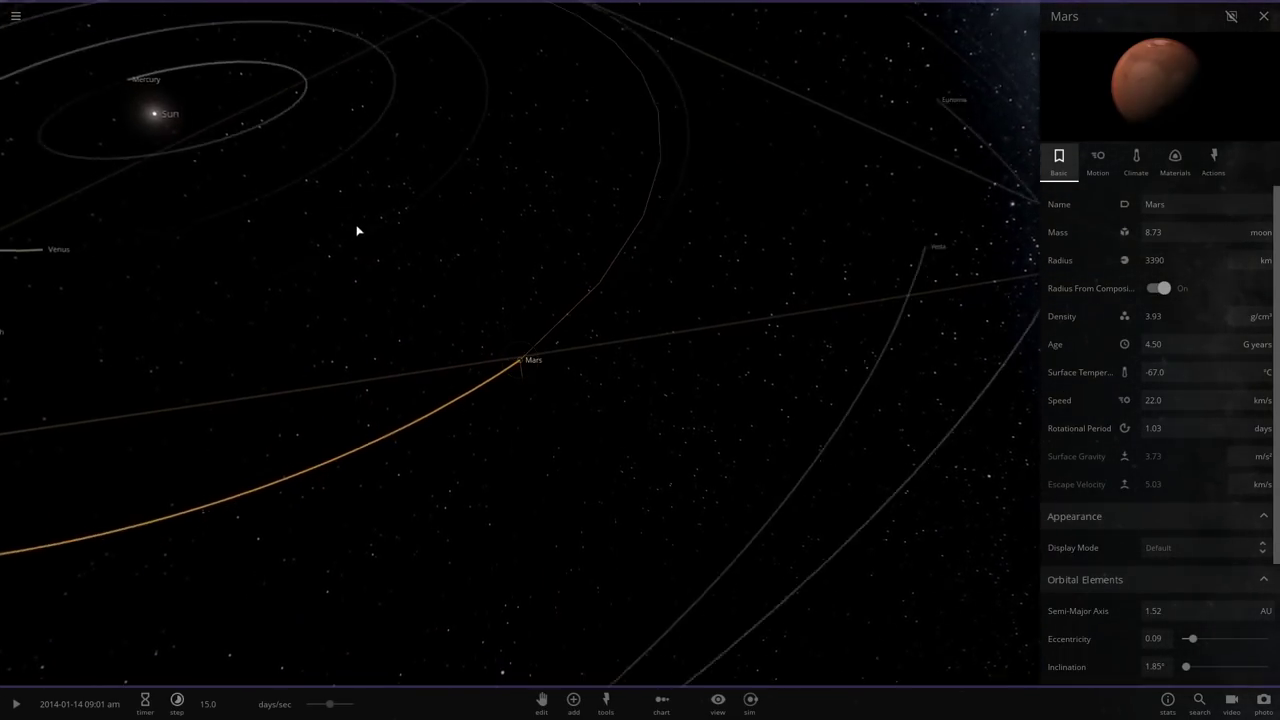
scroll(531, 449, up, 5)
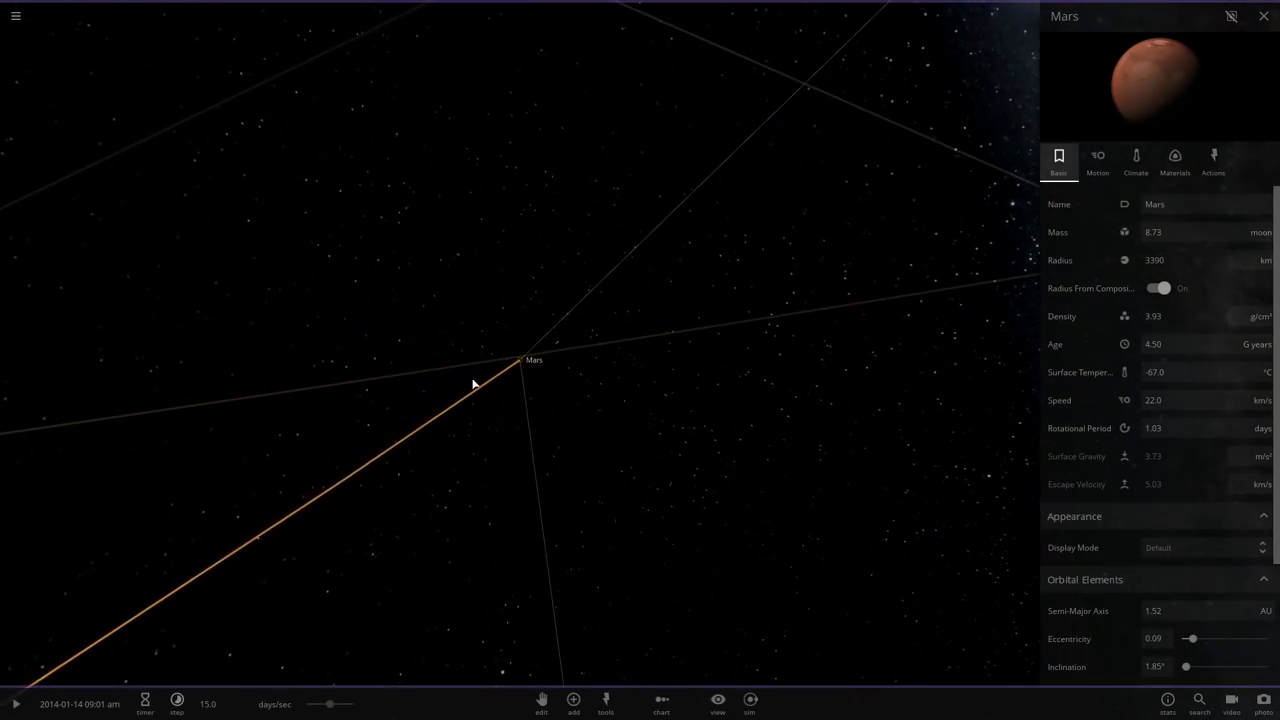
scroll(471, 380, up, 5)
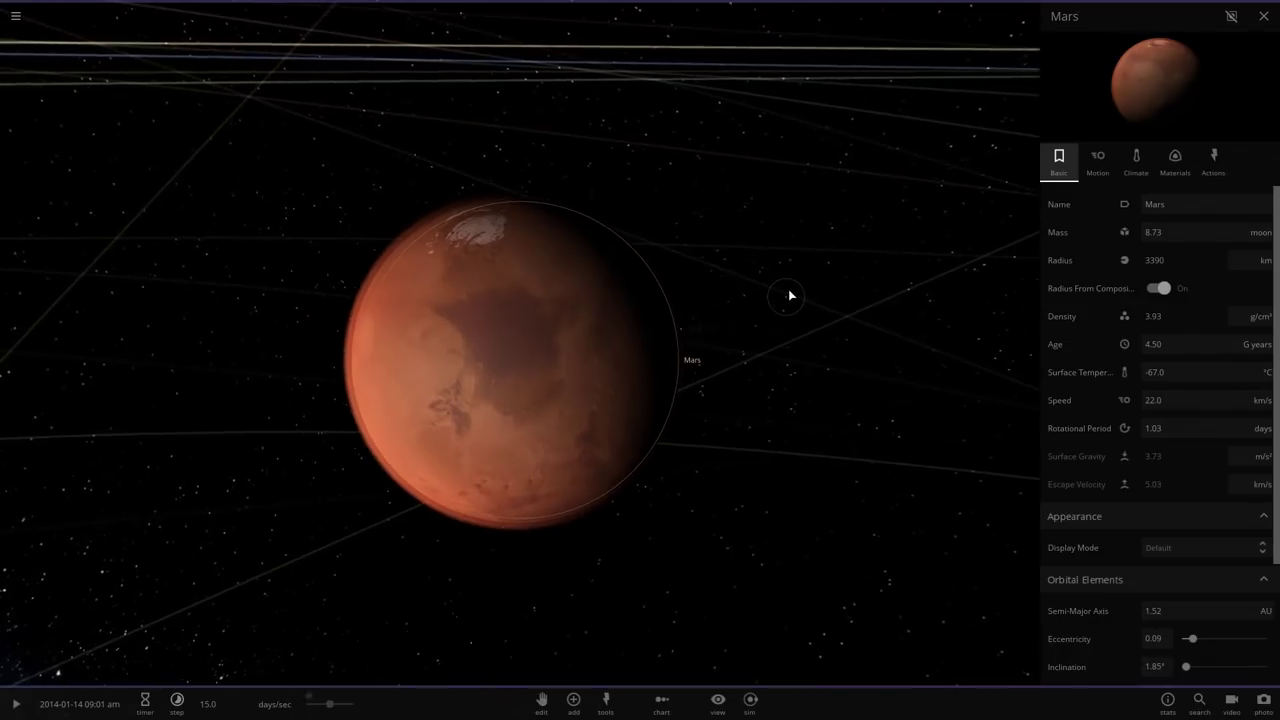
Close the properties of Mars and examine the planet's polar ice cap
drag(788, 289, 820, 256)
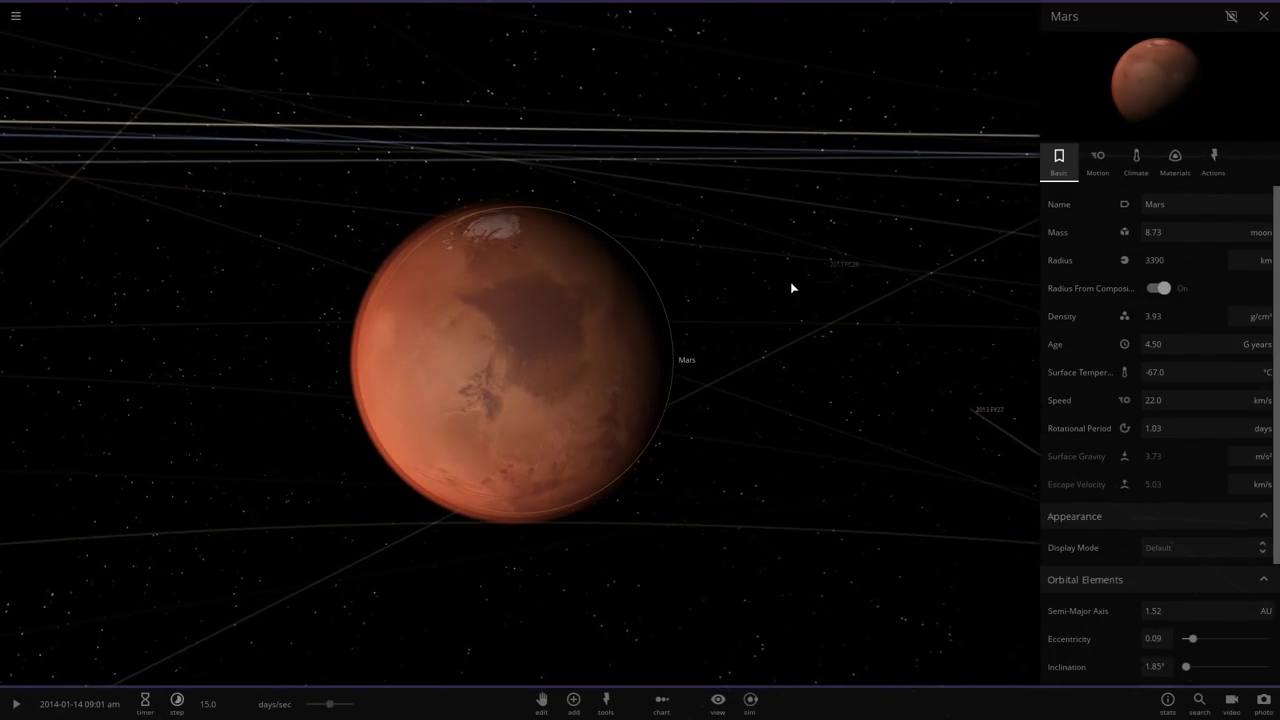
click(791, 282)
drag(954, 225, 927, 206)
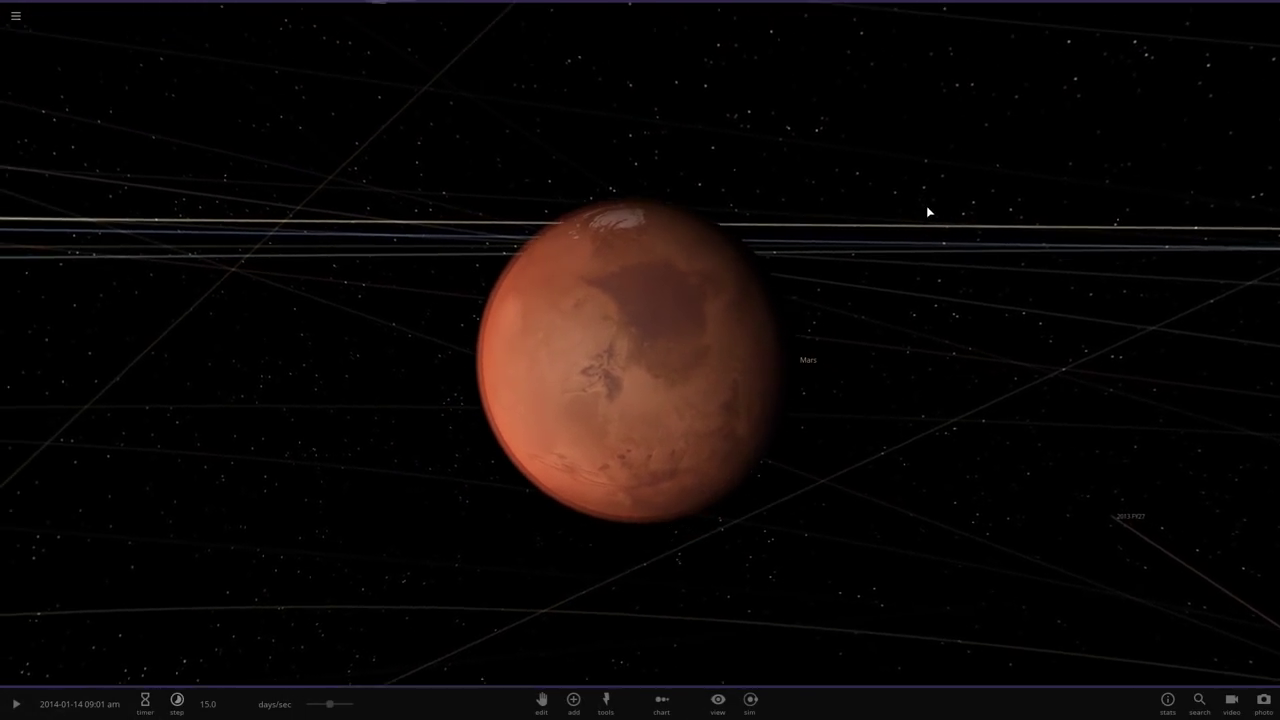
scroll(974, 249, up, 3)
drag(966, 260, 993, 362)
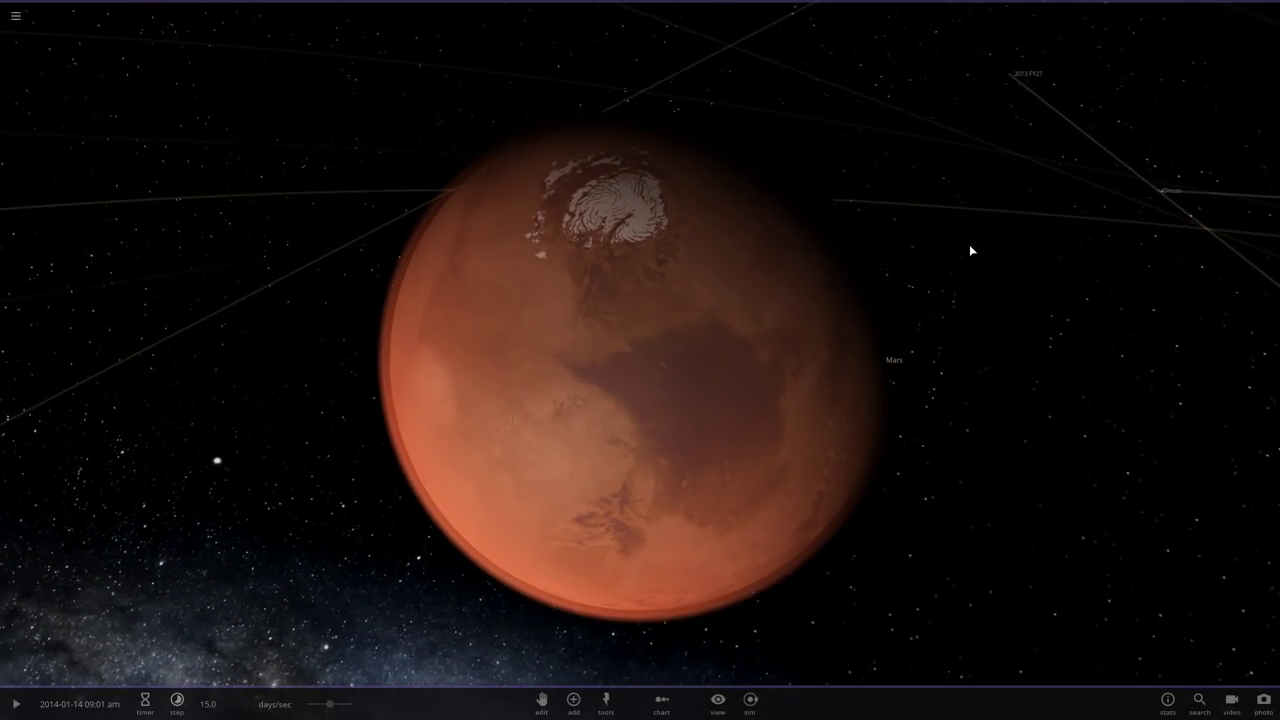
Examine Mars from its polar cap to its shadowed side, including a close-up of the large dark surface region
drag(967, 247, 763, 149)
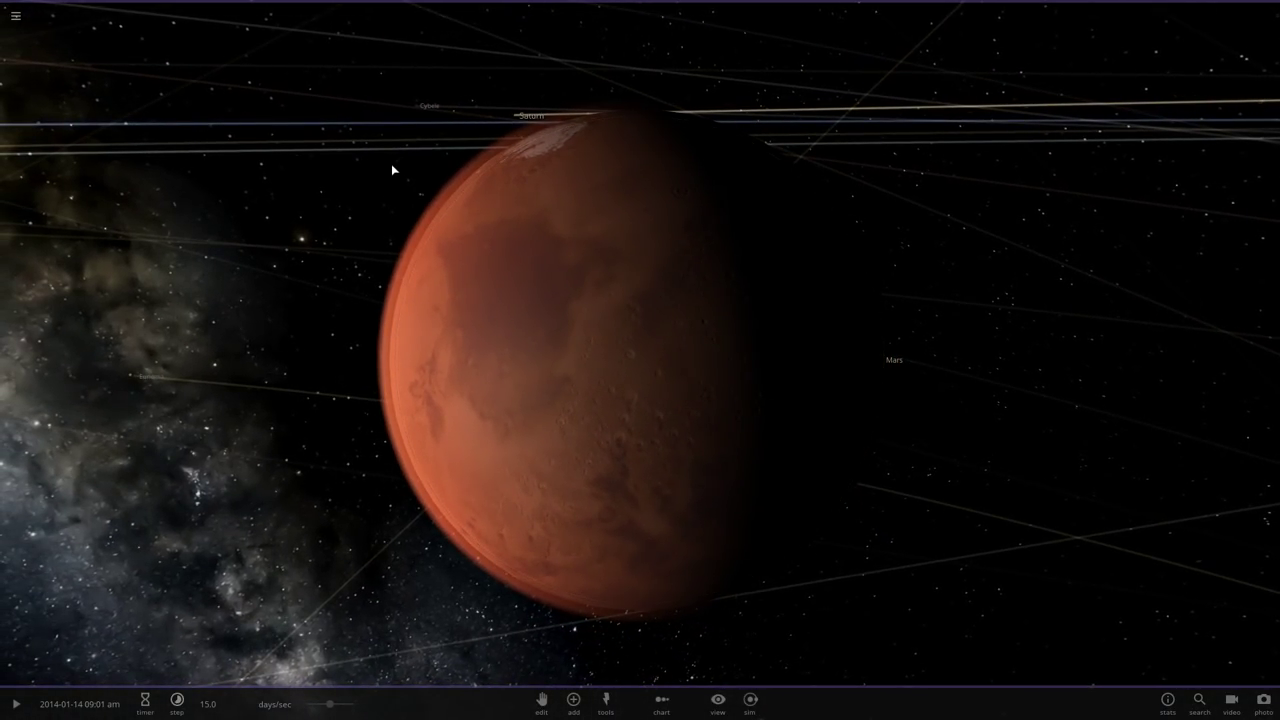
drag(391, 169, 918, 214)
drag(1014, 283, 467, 372)
scroll(574, 354, up, 3)
scroll(563, 362, down, 6)
drag(404, 338, 916, 351)
scroll(797, 274, up, 6)
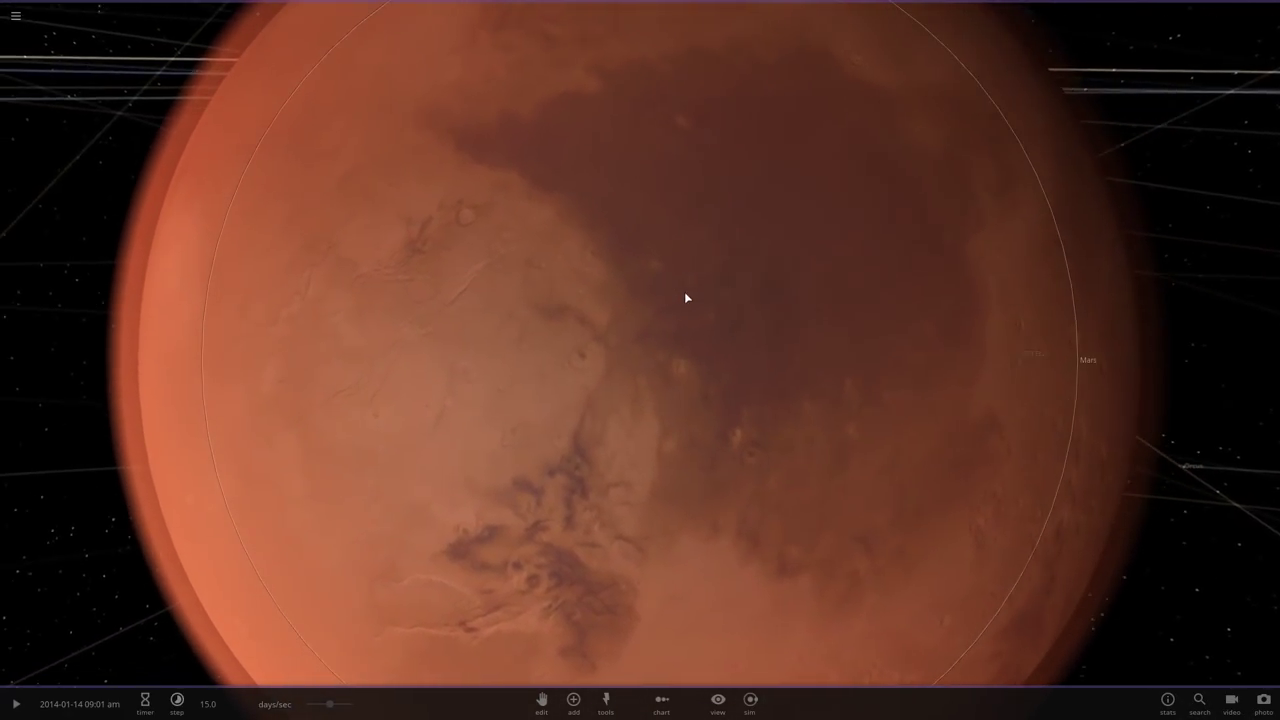
drag(686, 294, 303, 424)
scroll(753, 409, down, 5)
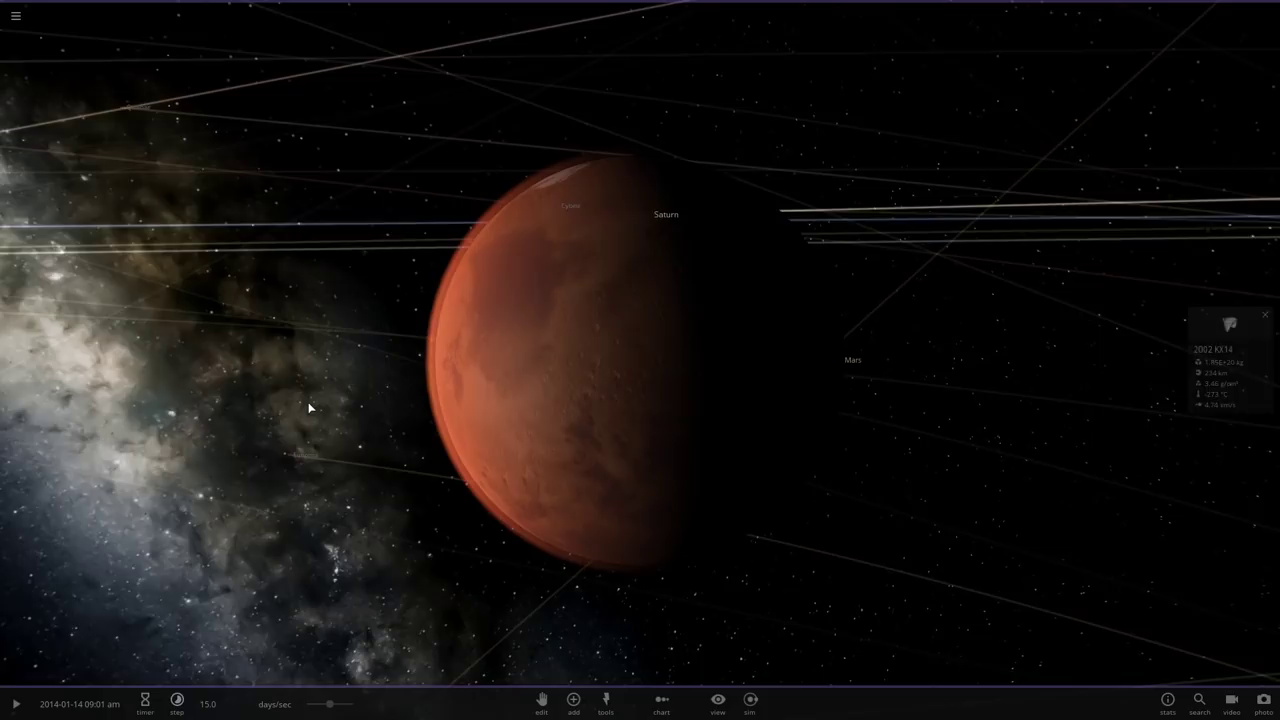
Examine the opposite hemispheres of Mars in turn, including the side with the large circular volcano, from several distances
drag(345, 407, 852, 530)
drag(939, 558, 440, 614)
drag(463, 555, 892, 621)
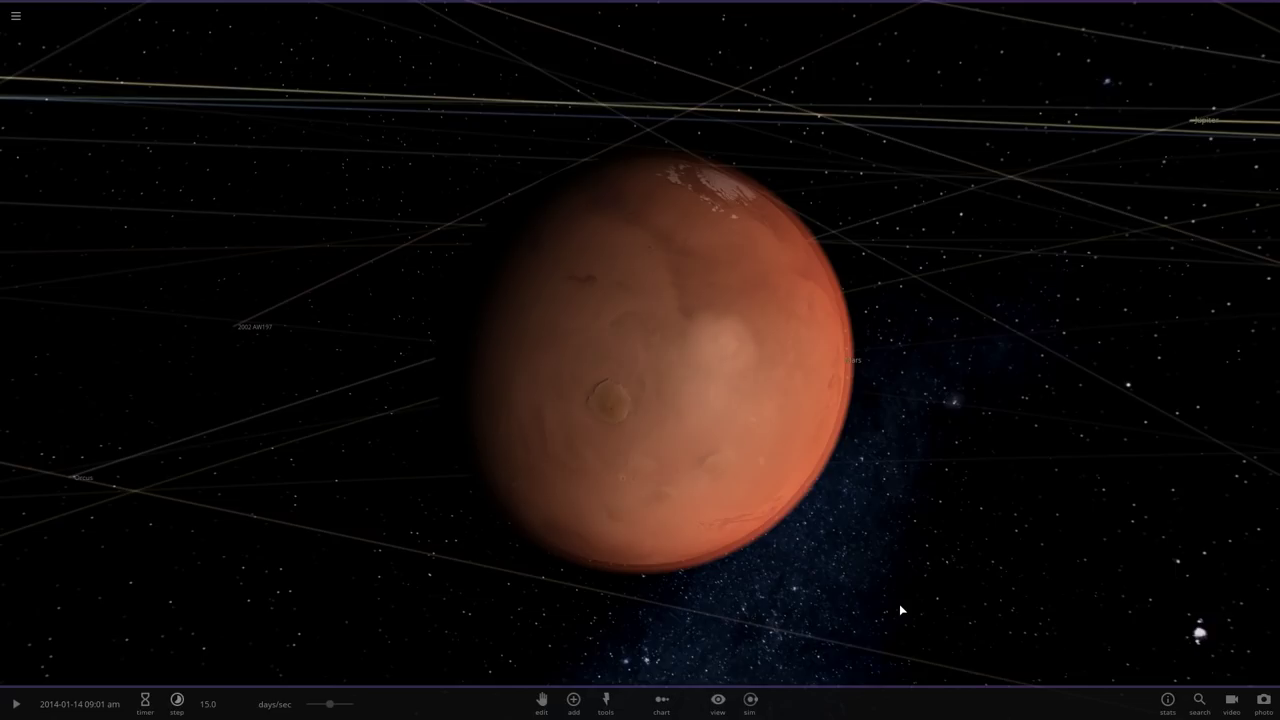
drag(920, 536, 580, 552)
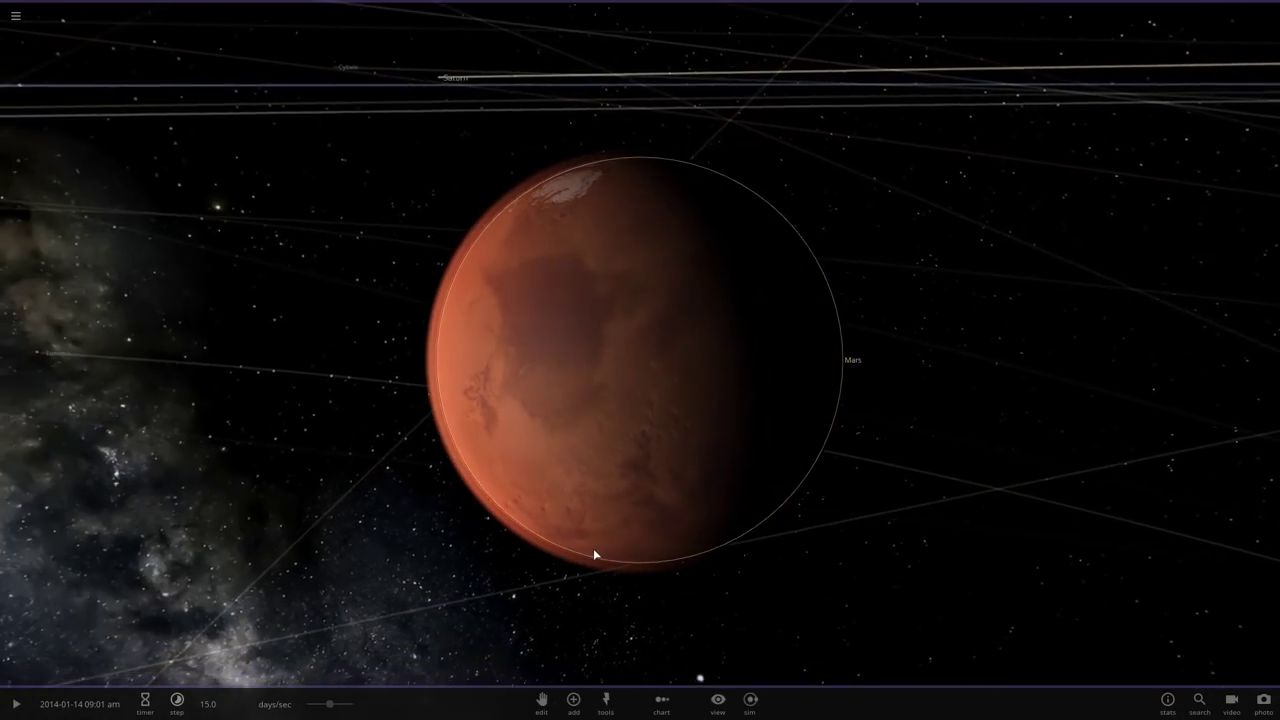
drag(411, 570, 391, 510)
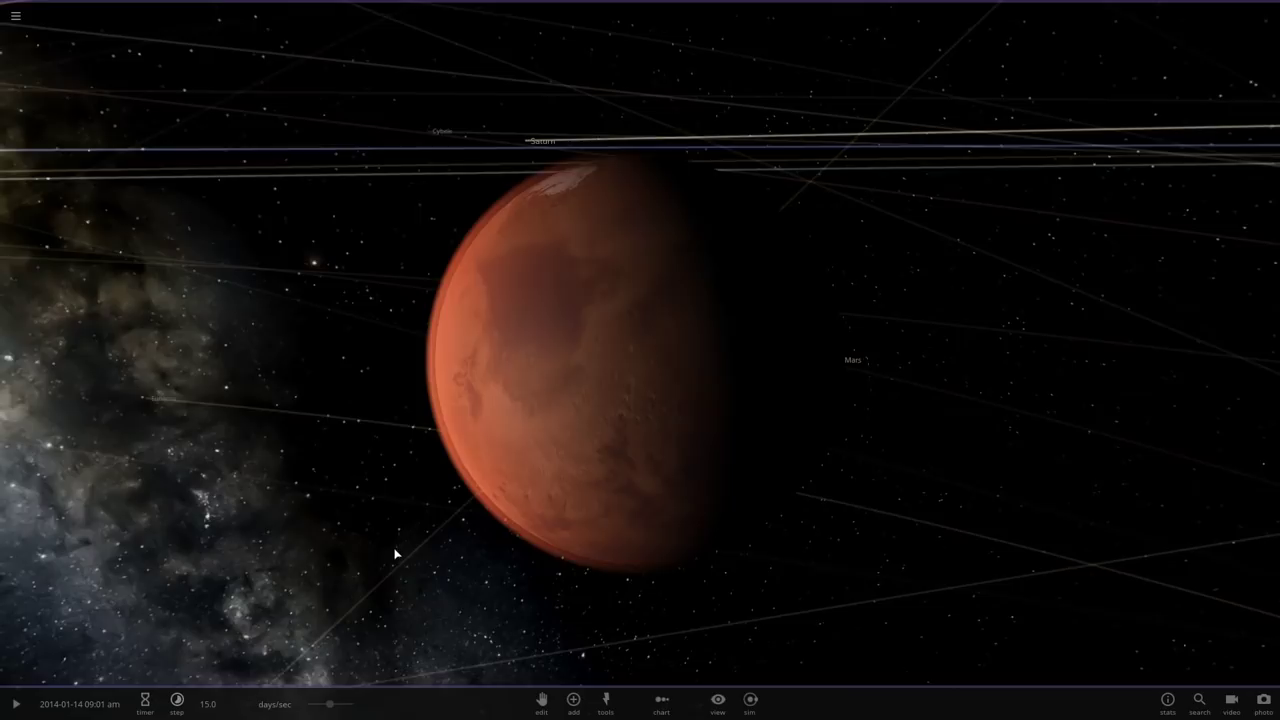
drag(394, 551, 853, 533)
scroll(816, 606, down, 4)
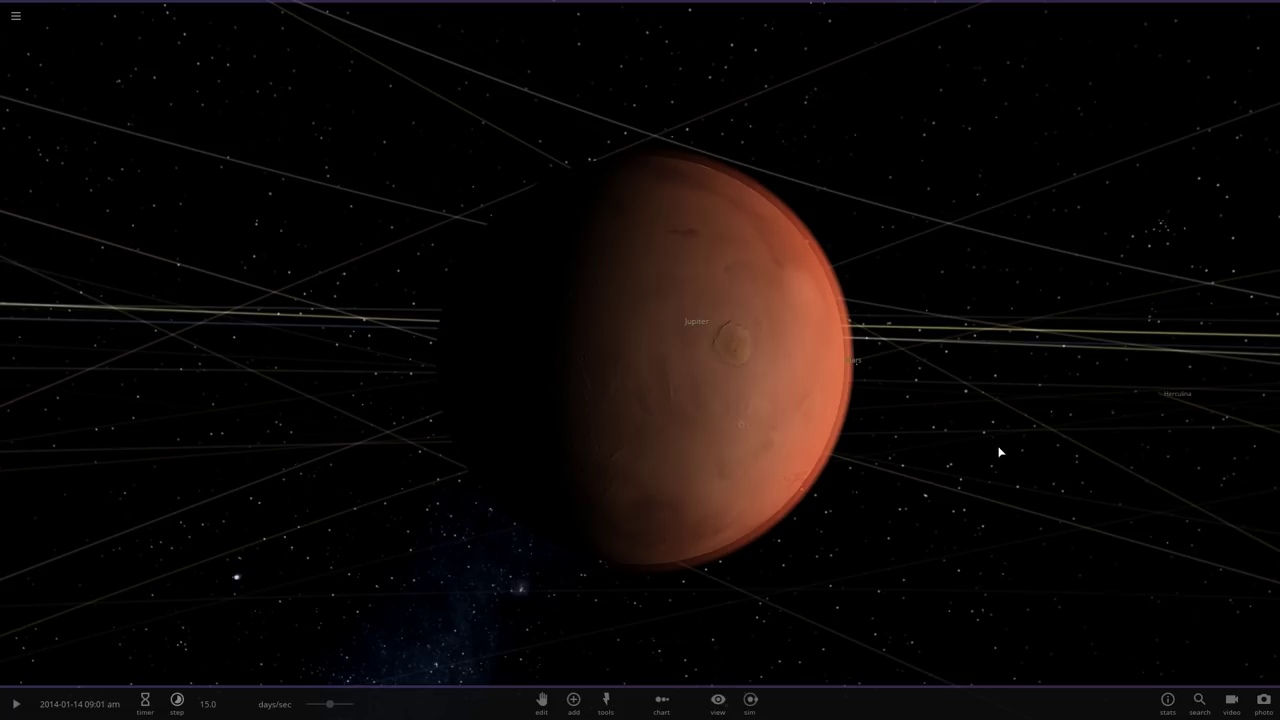
click(809, 306)
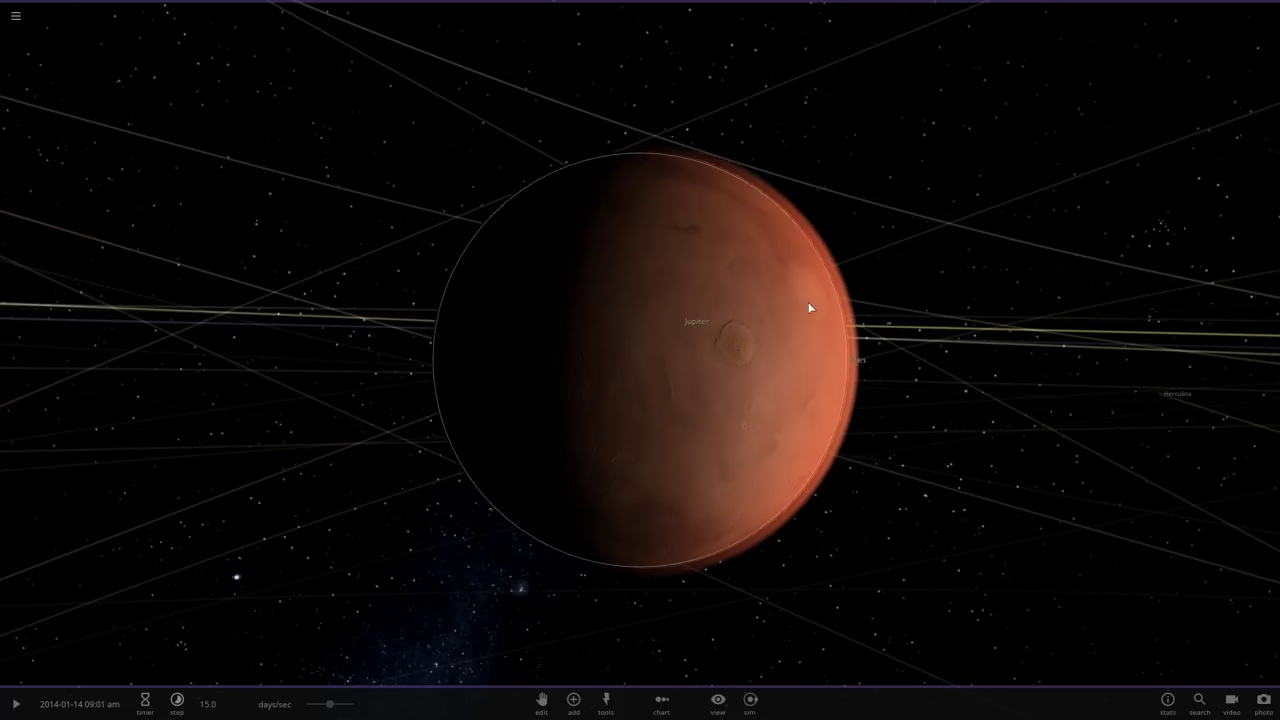
scroll(814, 318, up, 5)
drag(954, 466, 717, 480)
scroll(717, 480, down, 5)
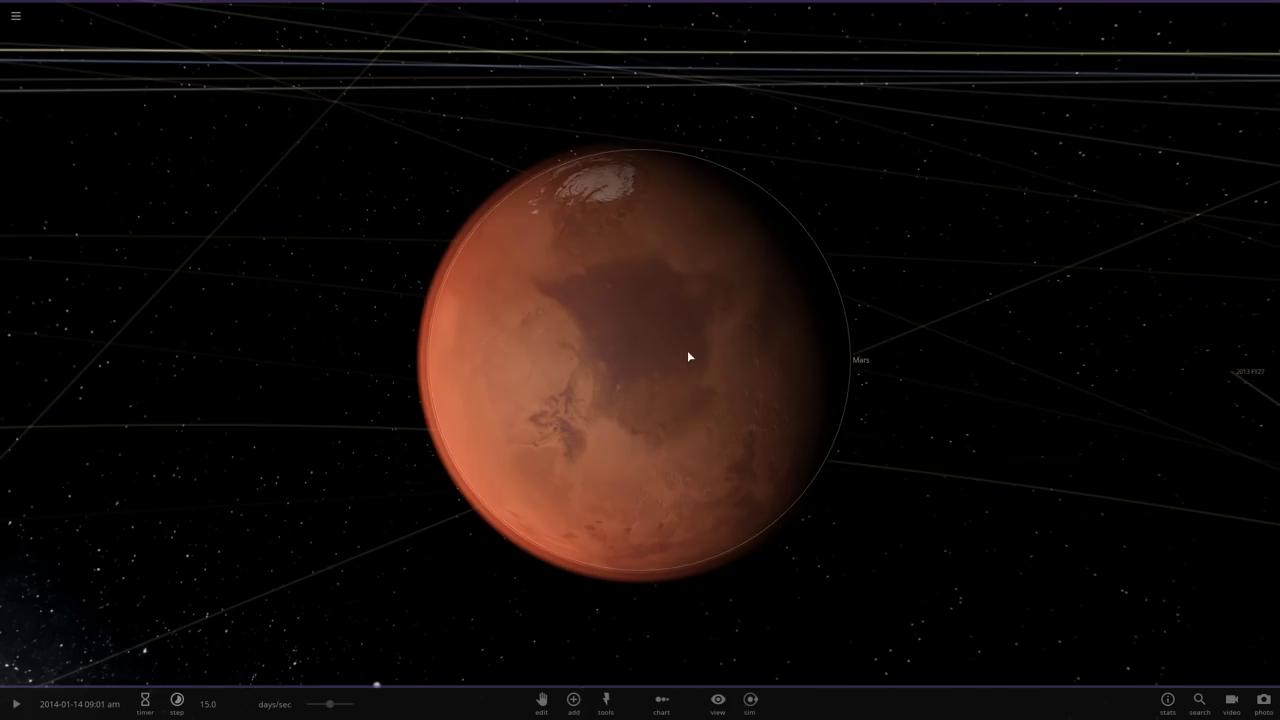
Run the simulation and slow its time step to about 35 minutes per second while watching Mars rotate
key(space)
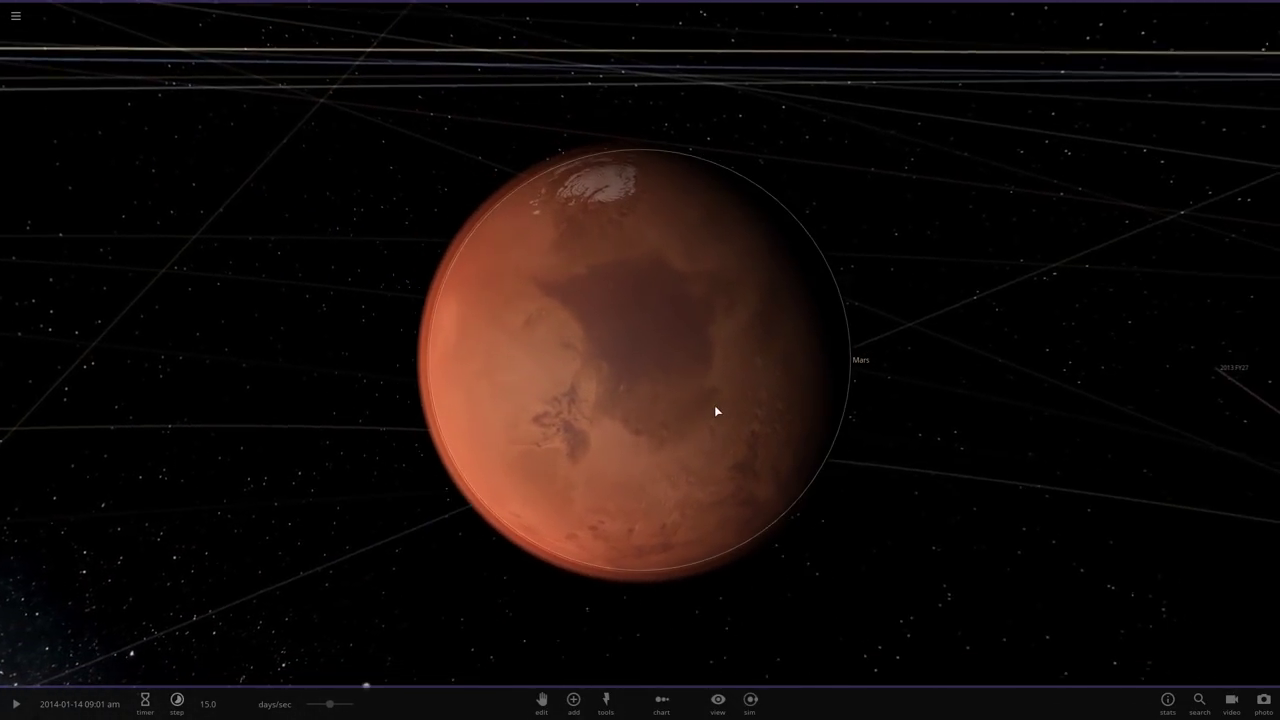
key(KP_Subtract)
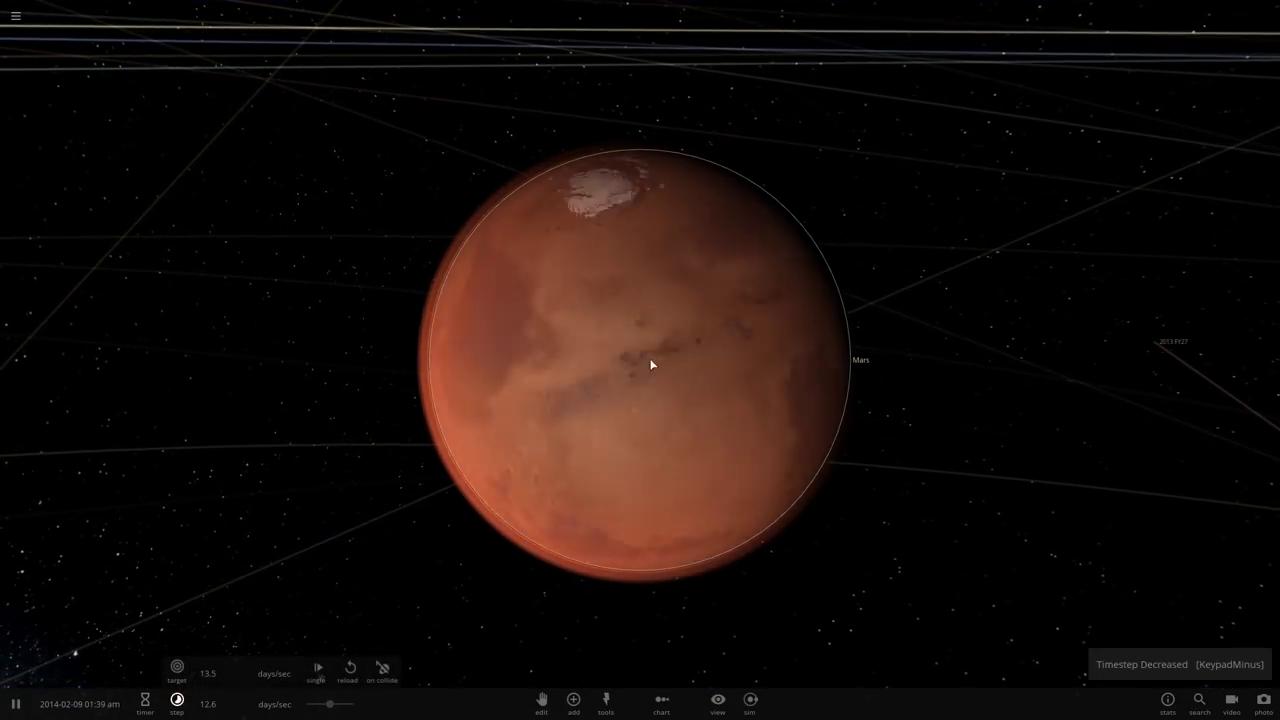
key(KP_Subtract)
drag(808, 517, 964, 600)
Open the properties of Mars and look through its climate settings
click(1229, 357)
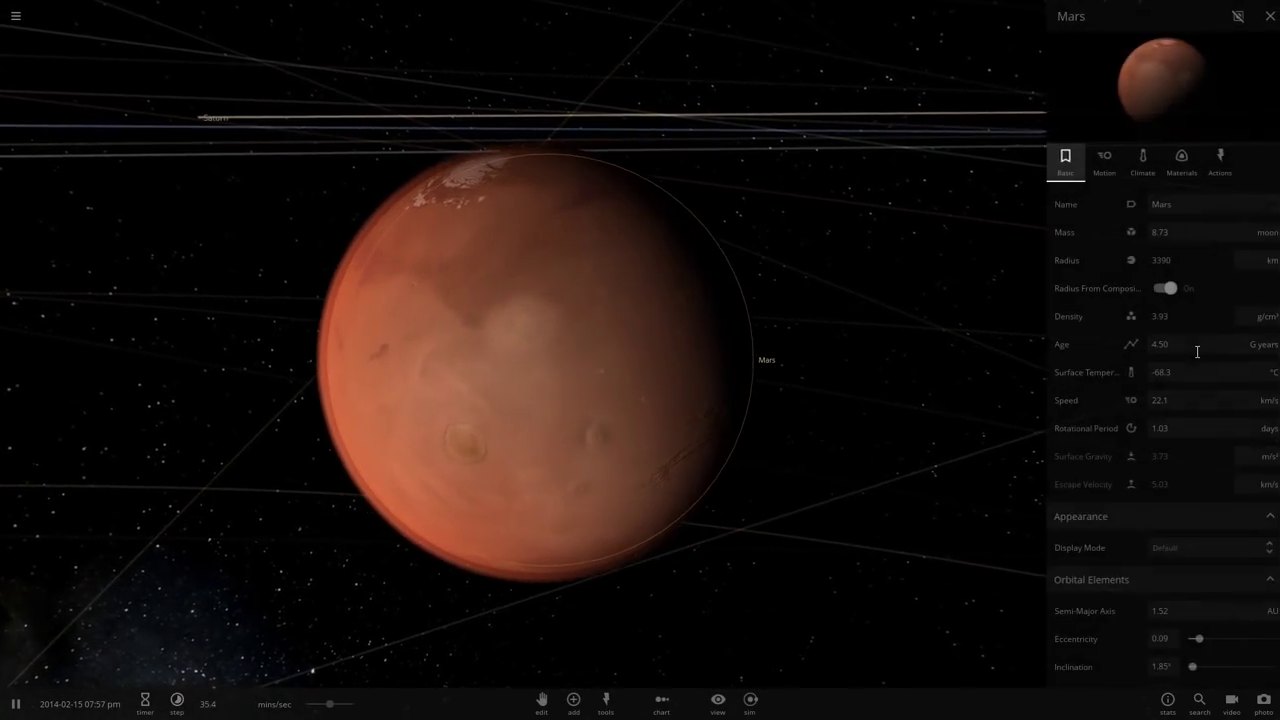
click(1138, 163)
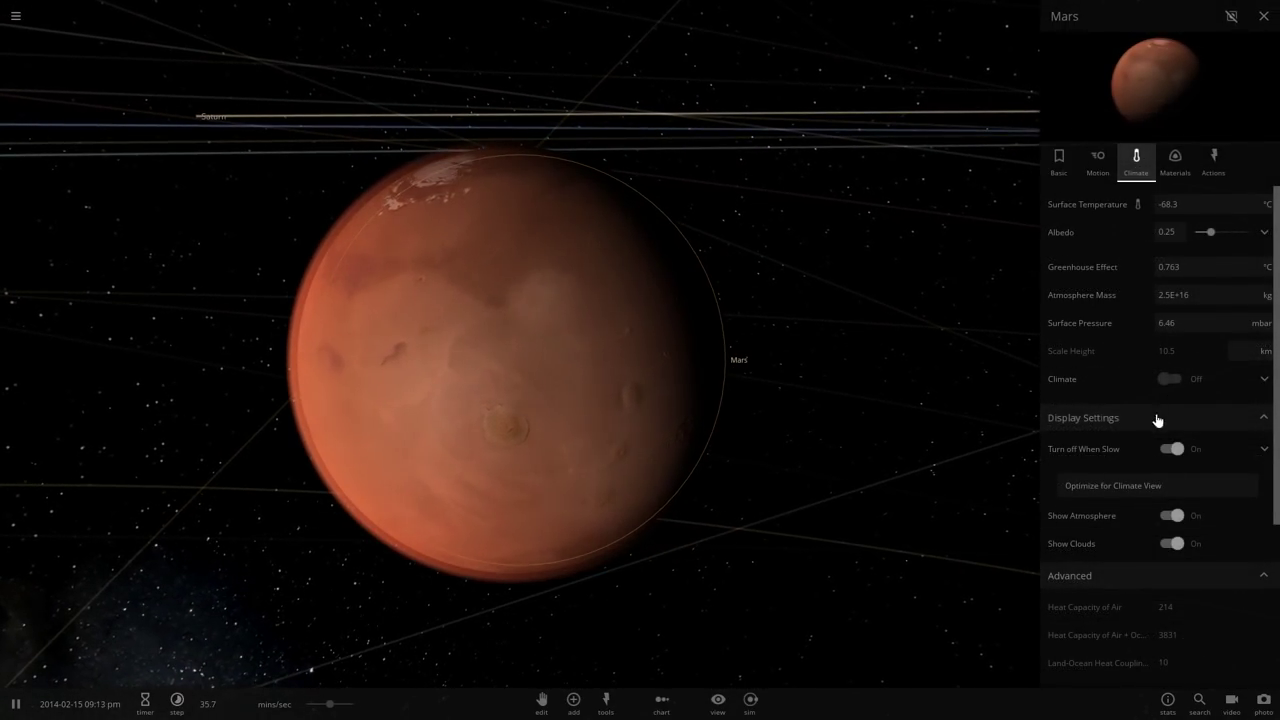
scroll(1122, 421, down, 3)
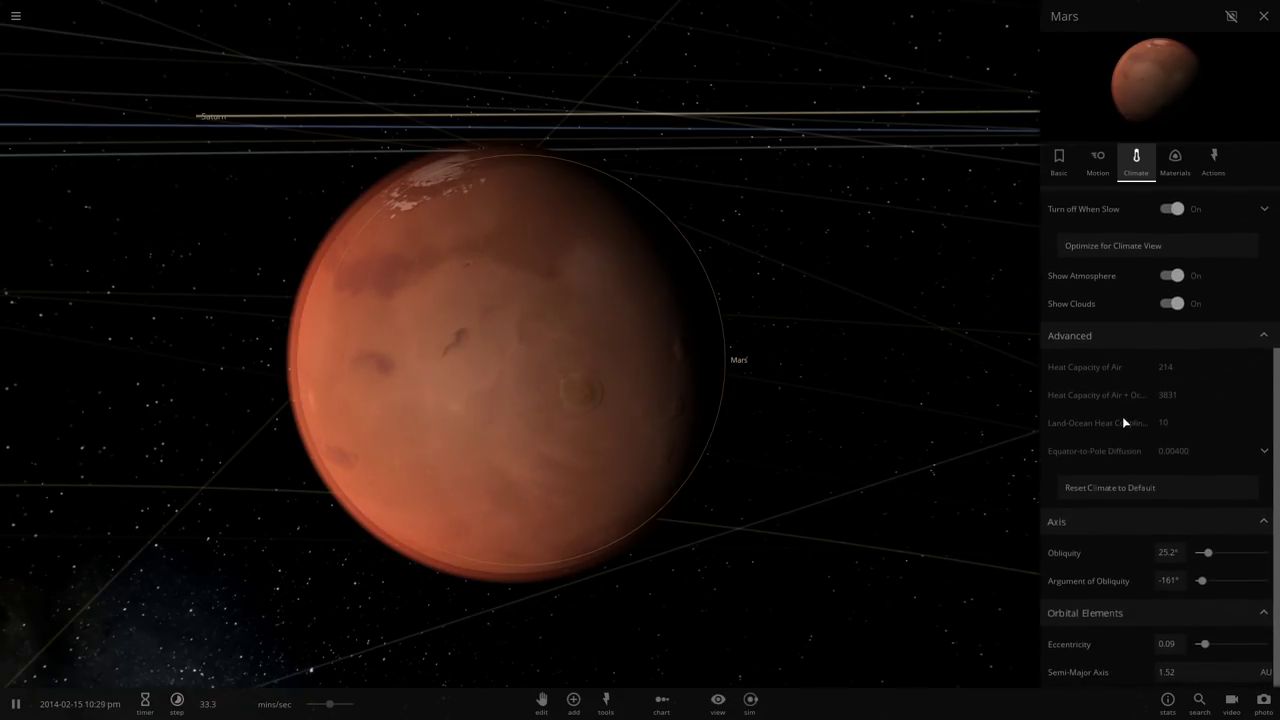
scroll(1122, 421, up, 2)
Turn on the magnetosphere display for Mars among its material properties
click(1172, 162)
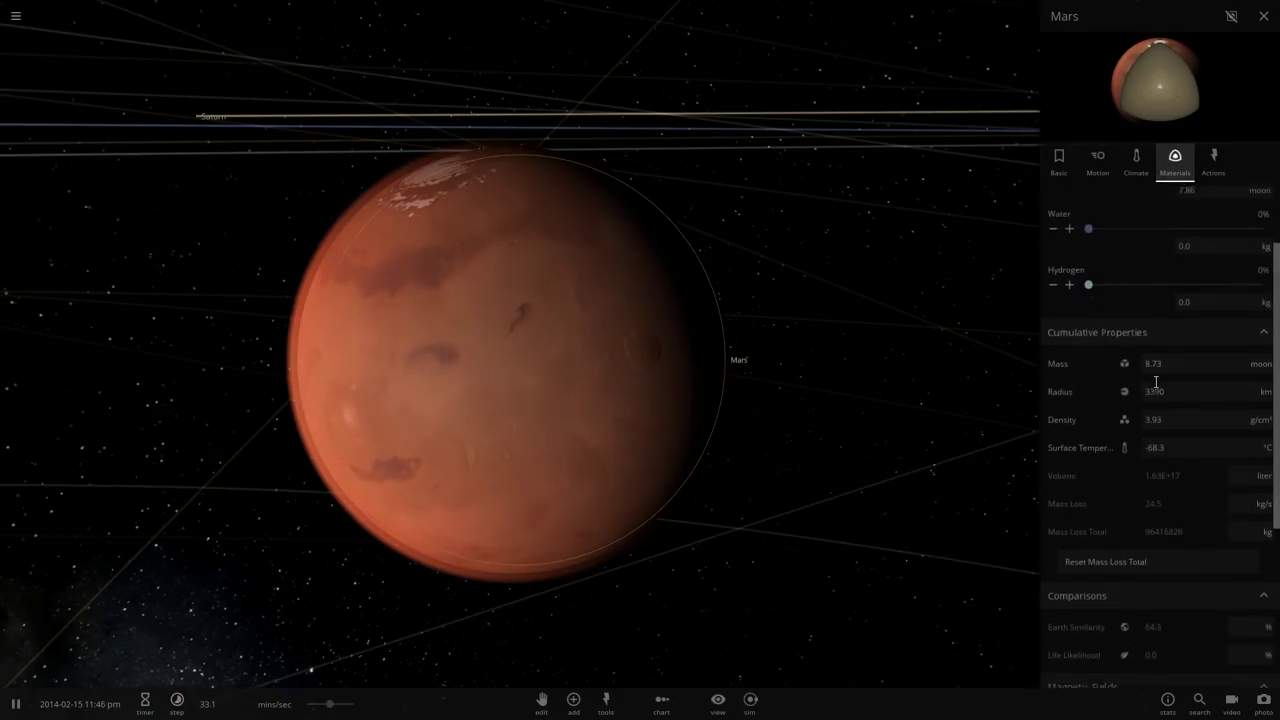
scroll(1132, 392, down, 5)
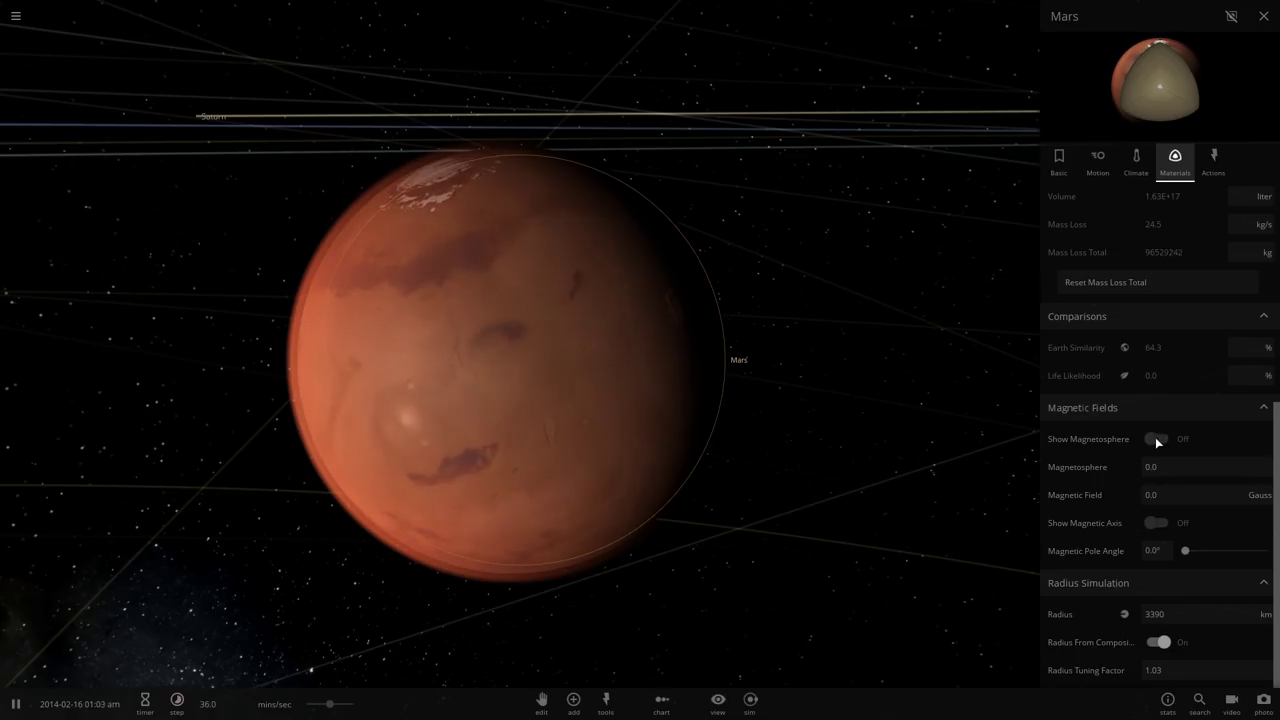
drag(801, 399, 844, 411)
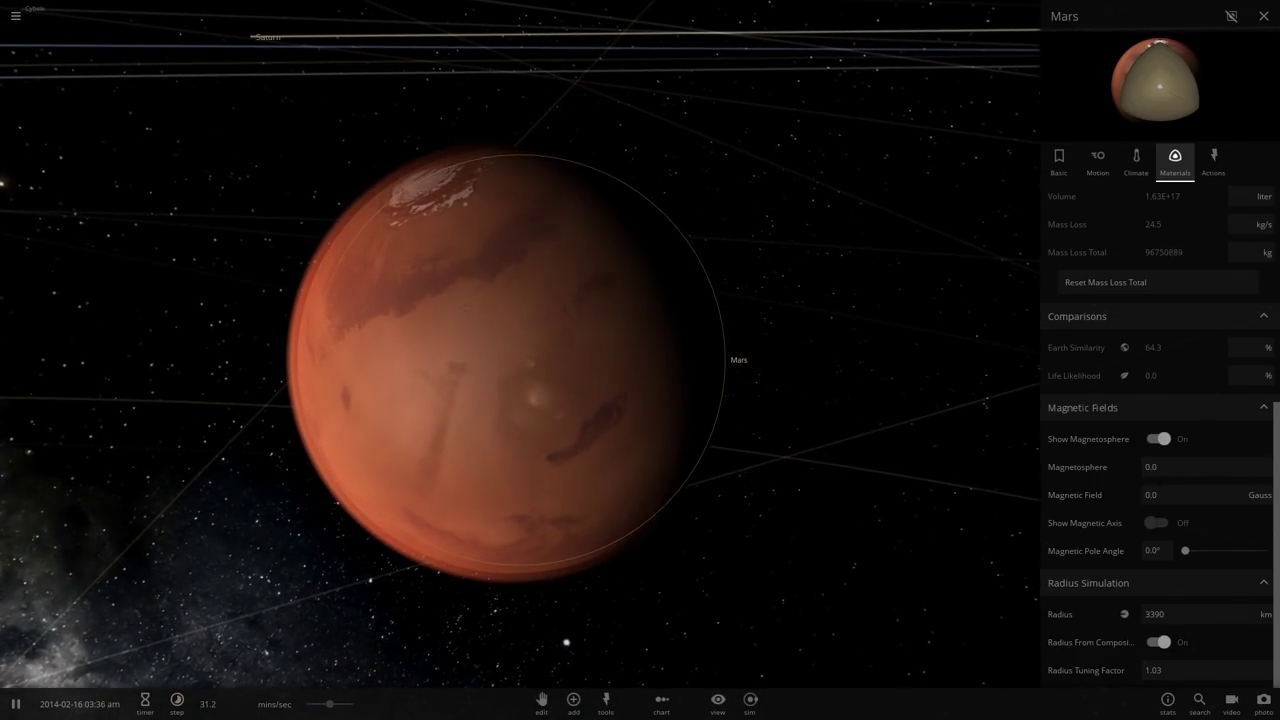
Set the magnetic field of Mars to 20000 Gauss
click(1151, 494)
text(20)
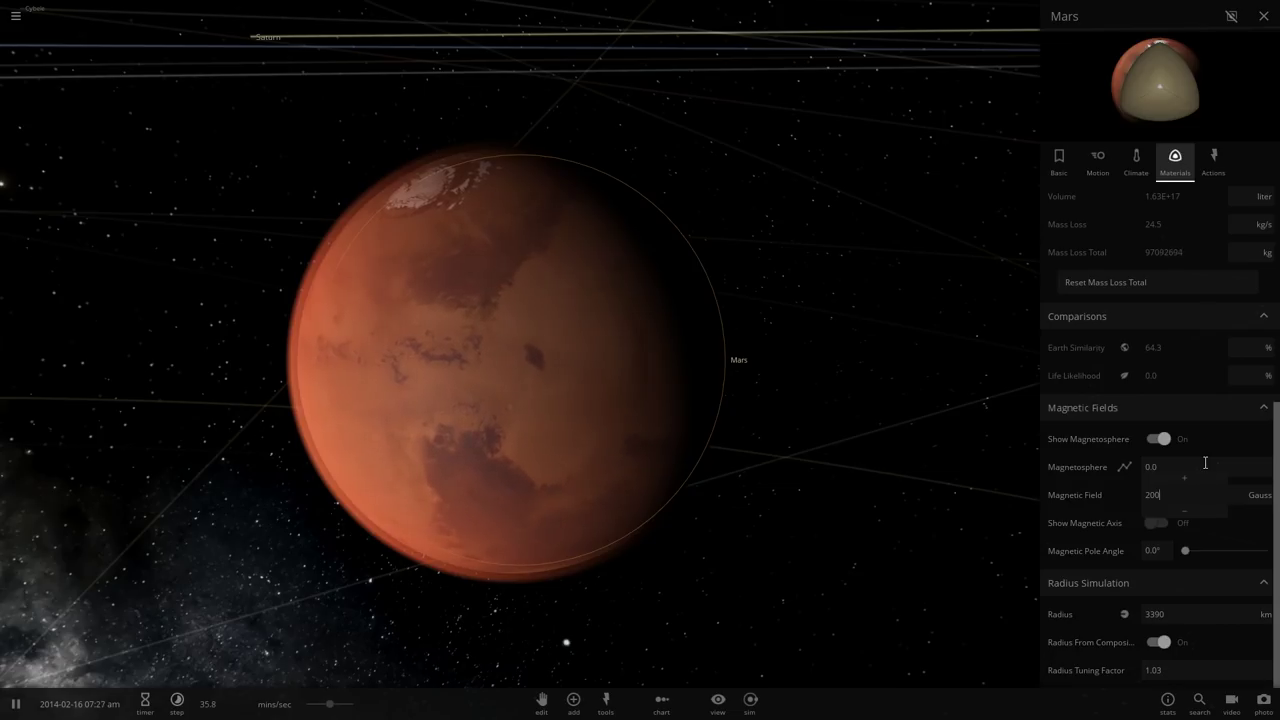
text(000)
key(Return)
Examine the extent of Mars's magnetosphere against the orbits of the other planets, with its properties dismissed
scroll(909, 508, down, 10)
drag(909, 508, 608, 477)
scroll(612, 500, down, 10)
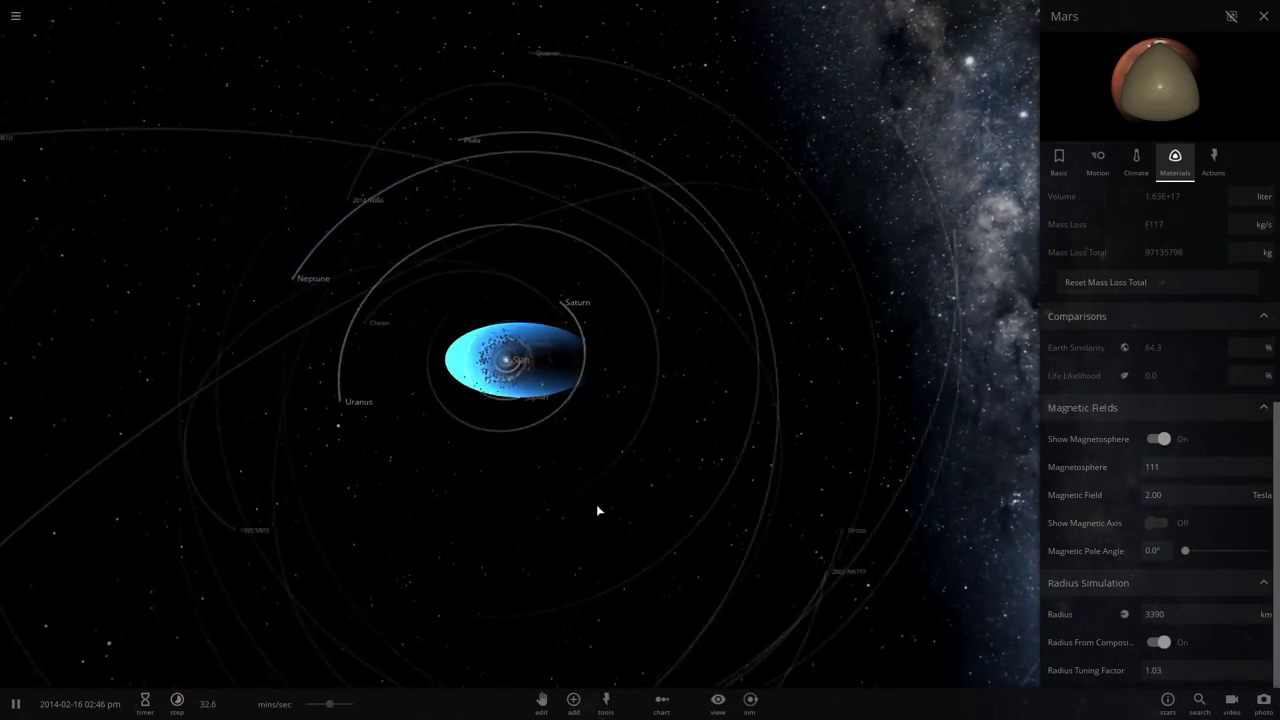
scroll(597, 500, up, 8)
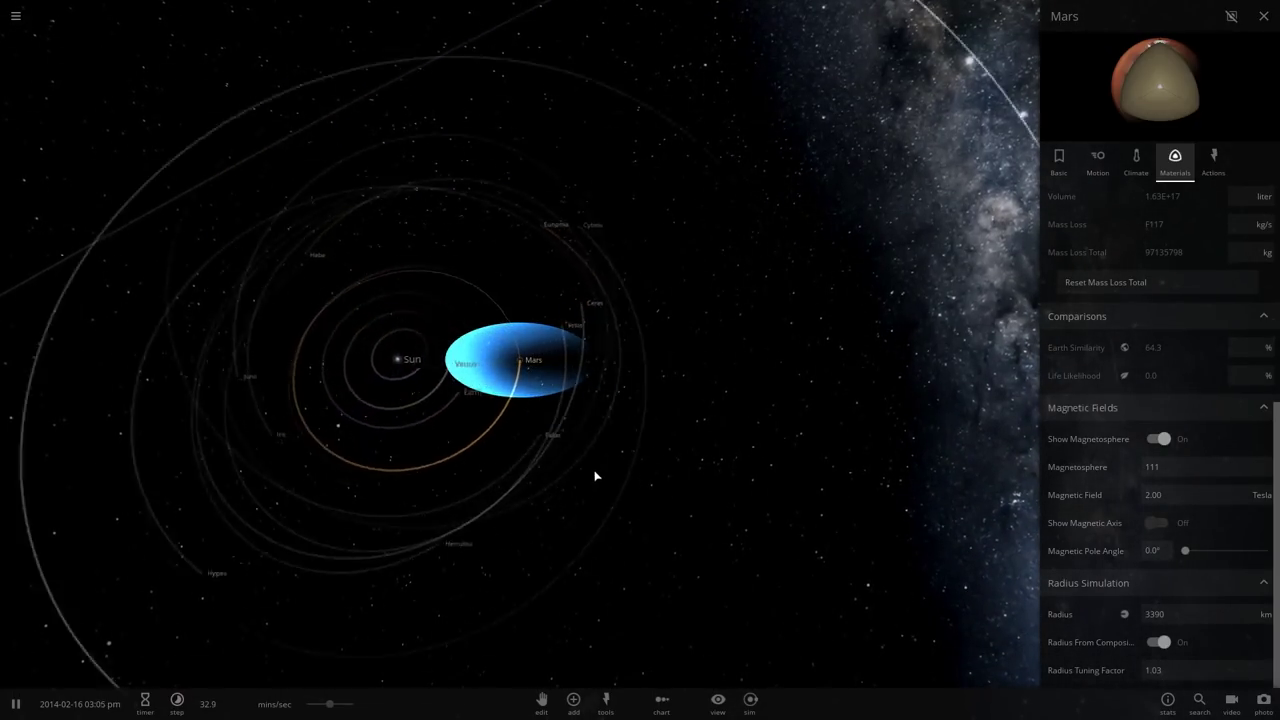
click(608, 484)
scroll(608, 483, down, 4)
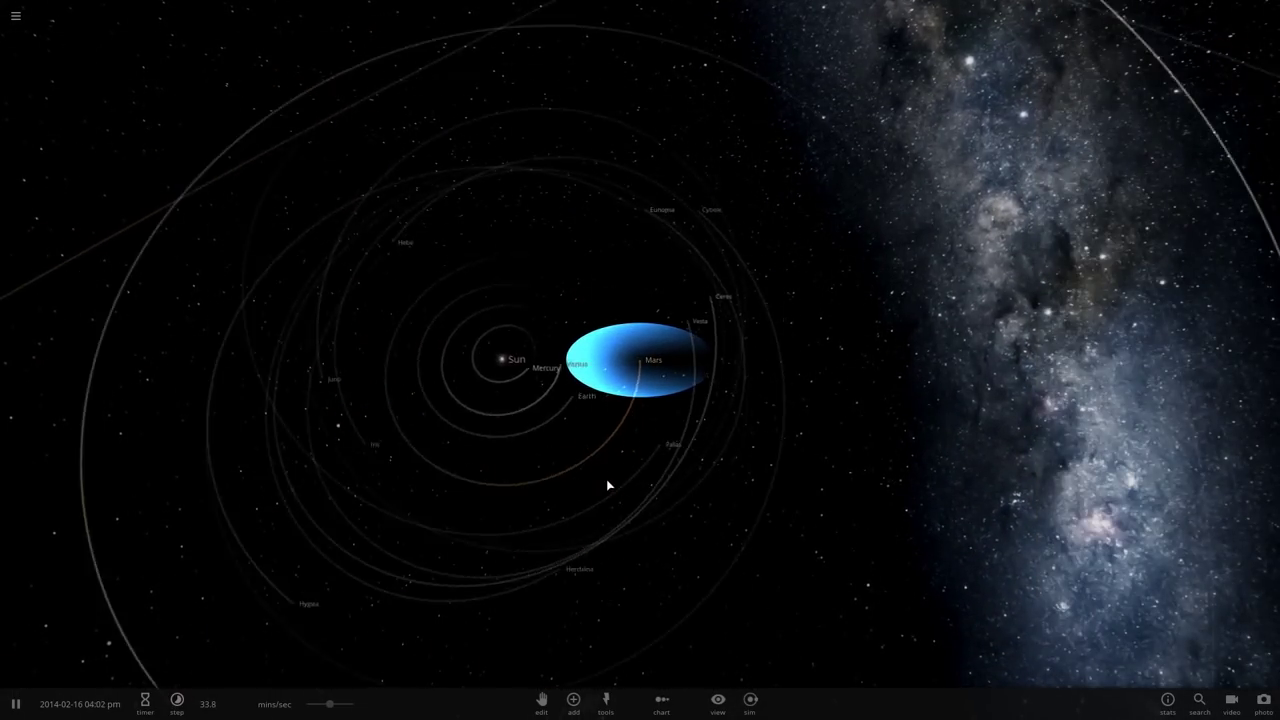
scroll(606, 485, up, 6)
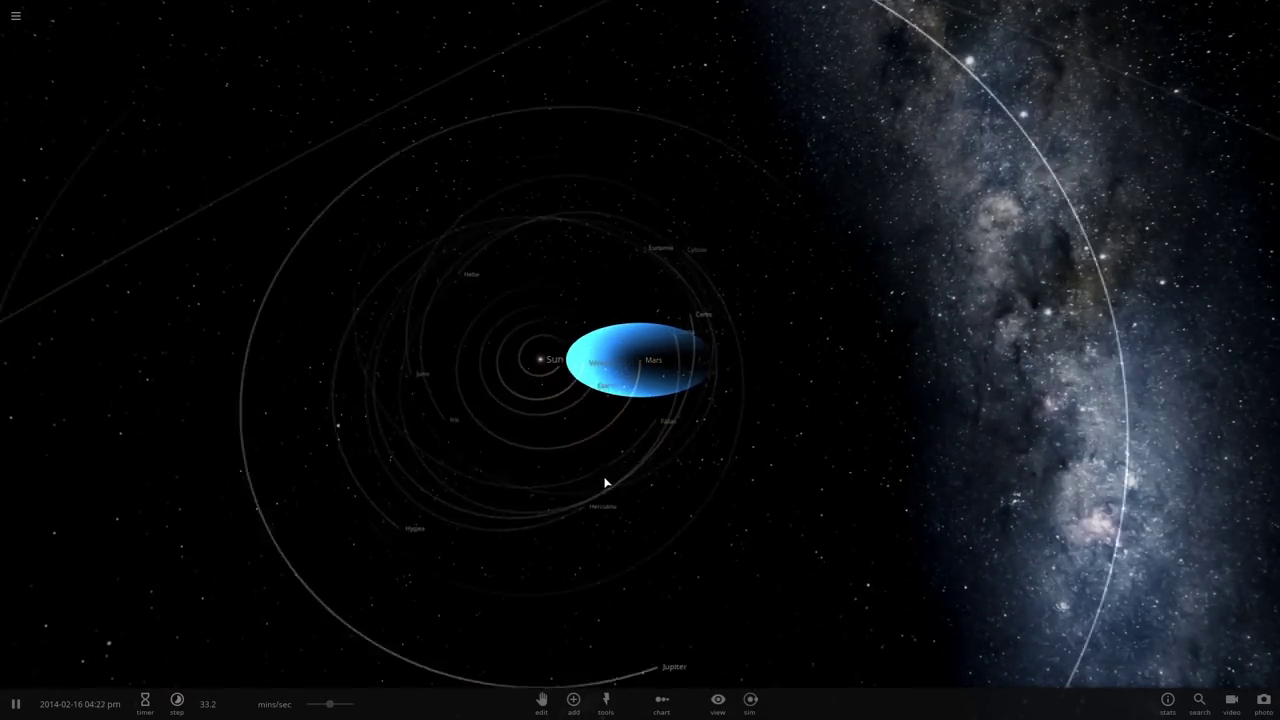
scroll(560, 452, down, 4)
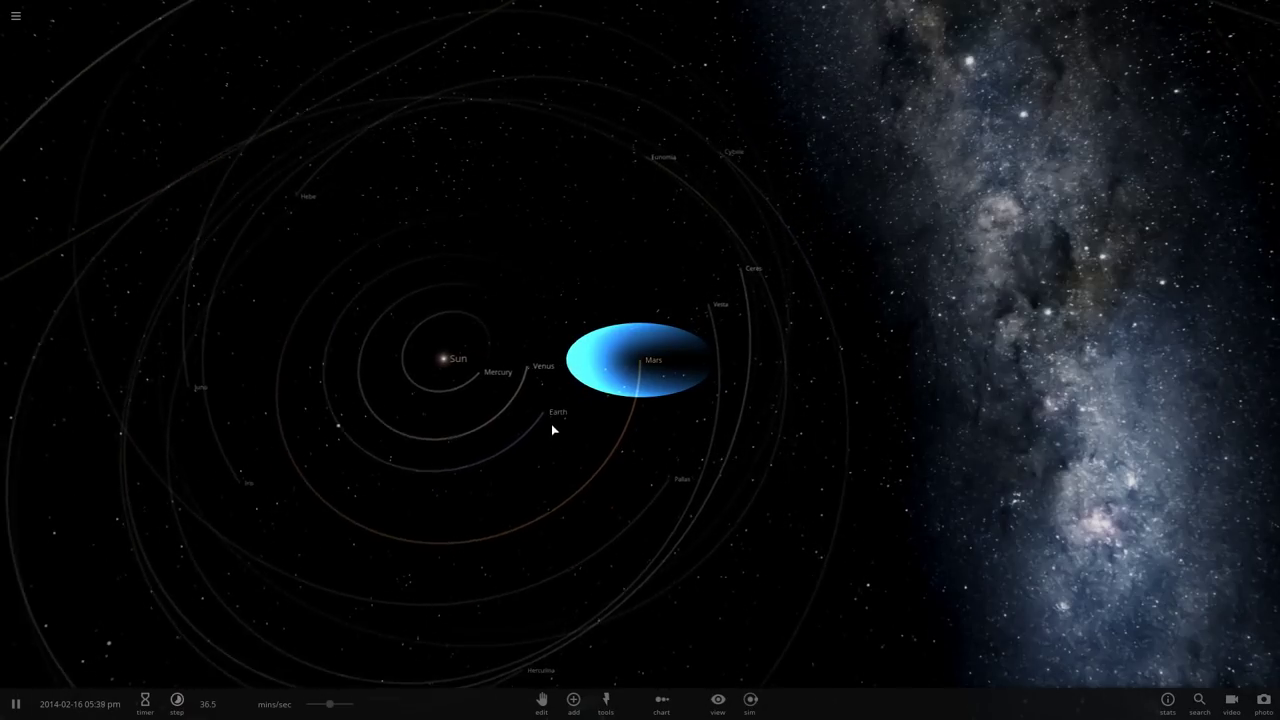
Open Earth's properties and look up its magnetosphere and magnetic field values, checking both climate and materials
click(551, 409)
click(1221, 380)
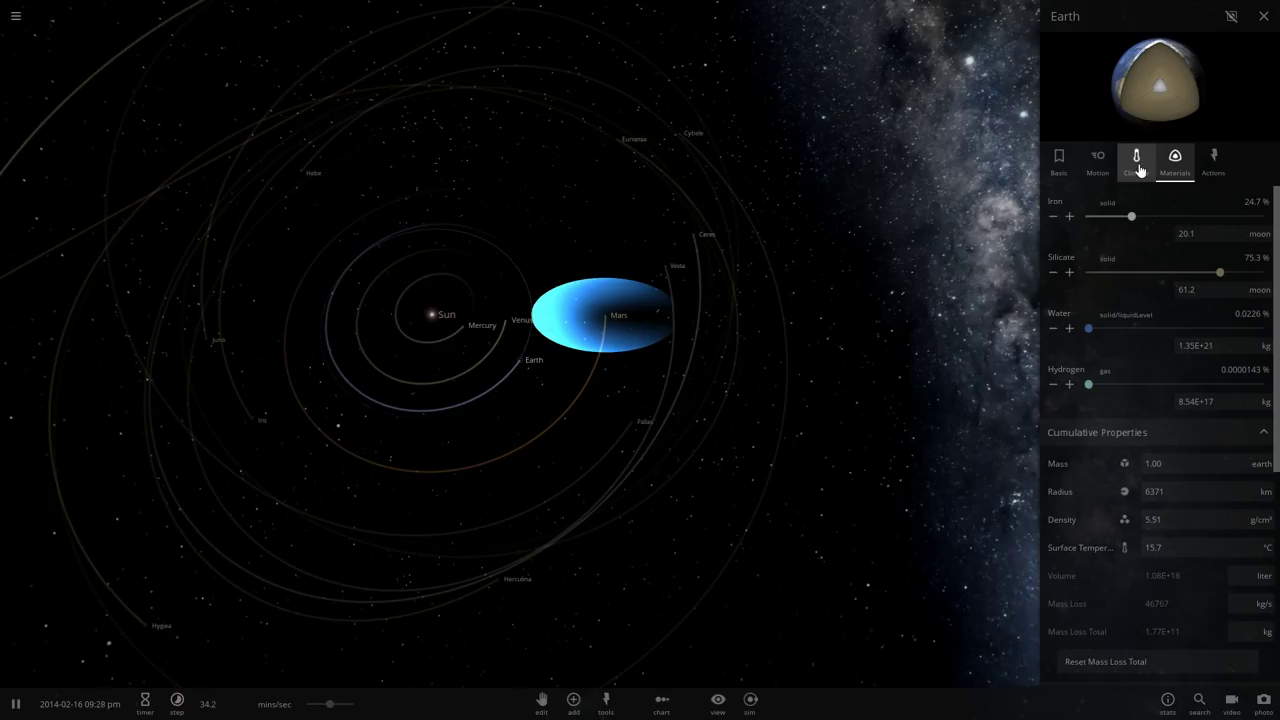
click(1136, 163)
scroll(1138, 389, down, 10)
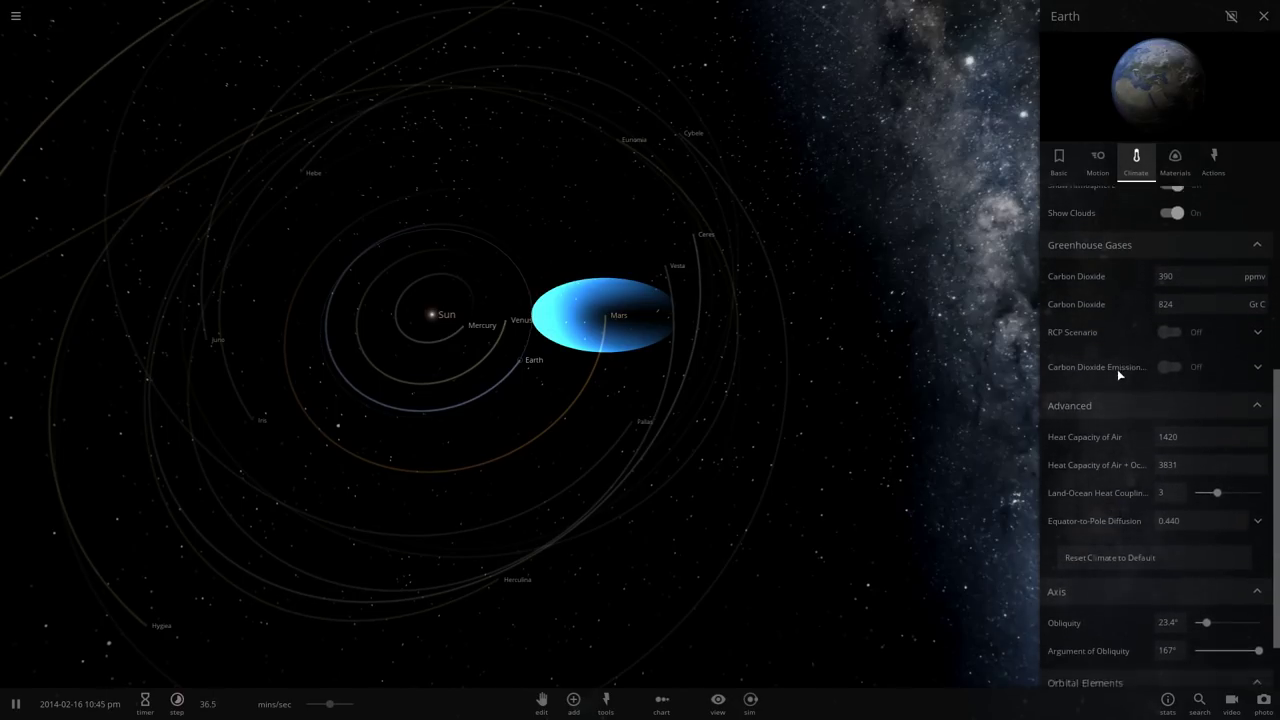
scroll(1118, 372, down, 1)
click(1175, 163)
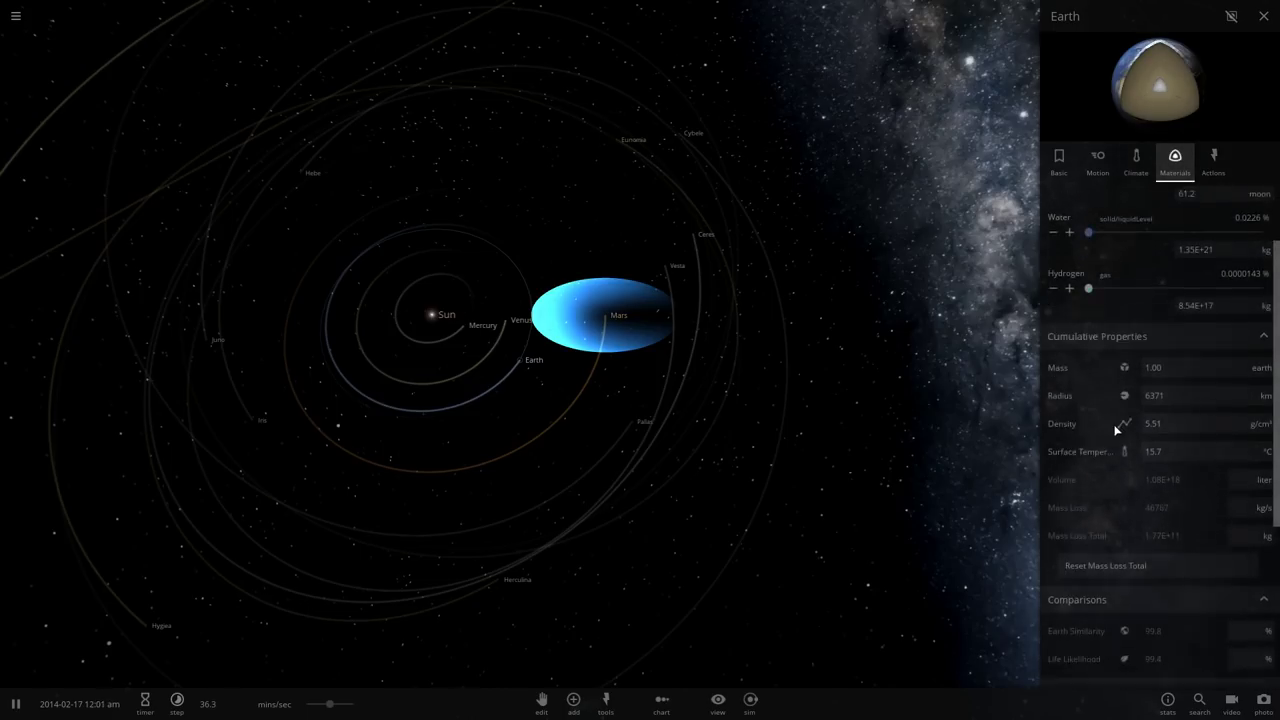
scroll(1108, 423, down, 5)
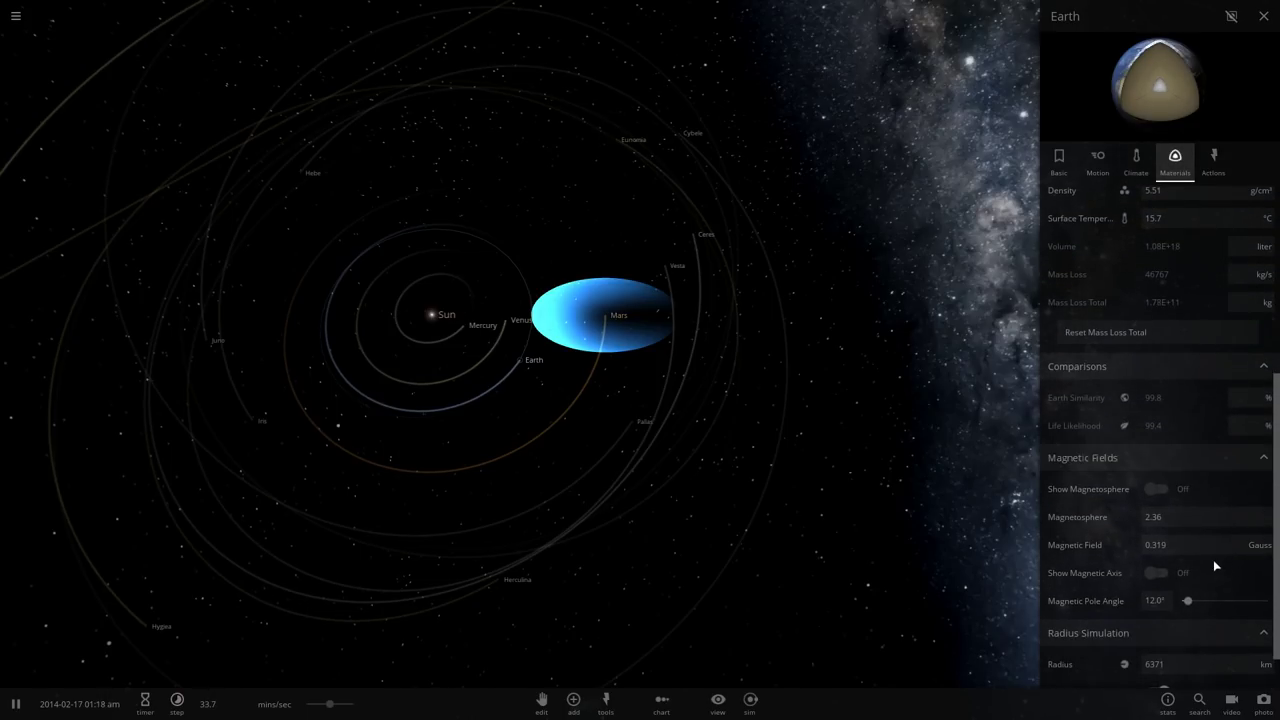
Return the focus to Mars and examine its oversized magnetosphere from afar and from near the planet
double_click(608, 317)
scroll(606, 324, up, 3)
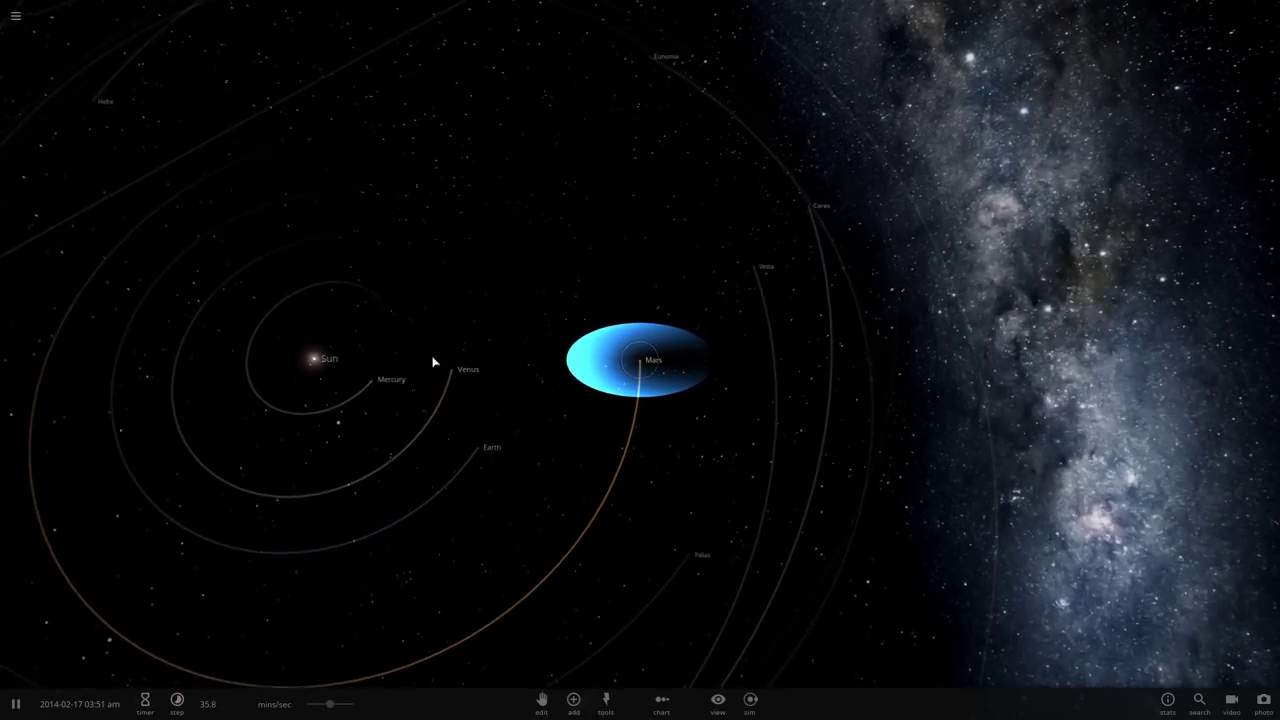
scroll(433, 362, down, 1)
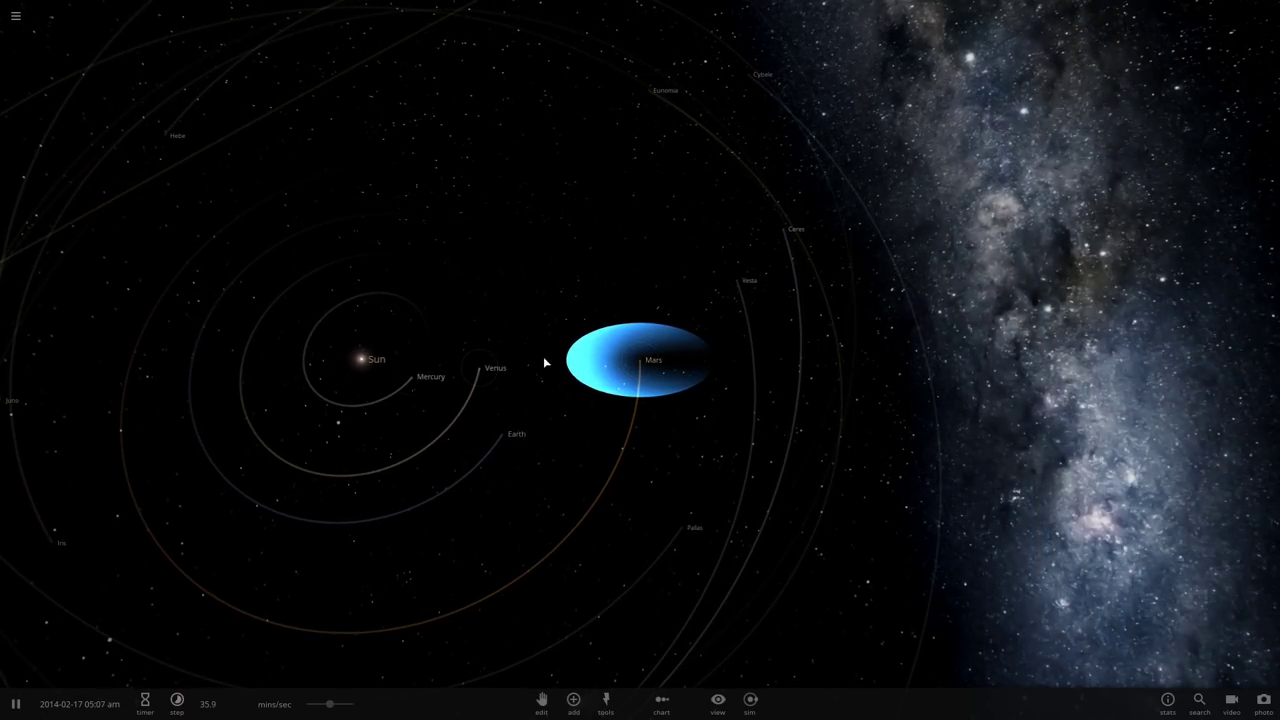
double_click(698, 344)
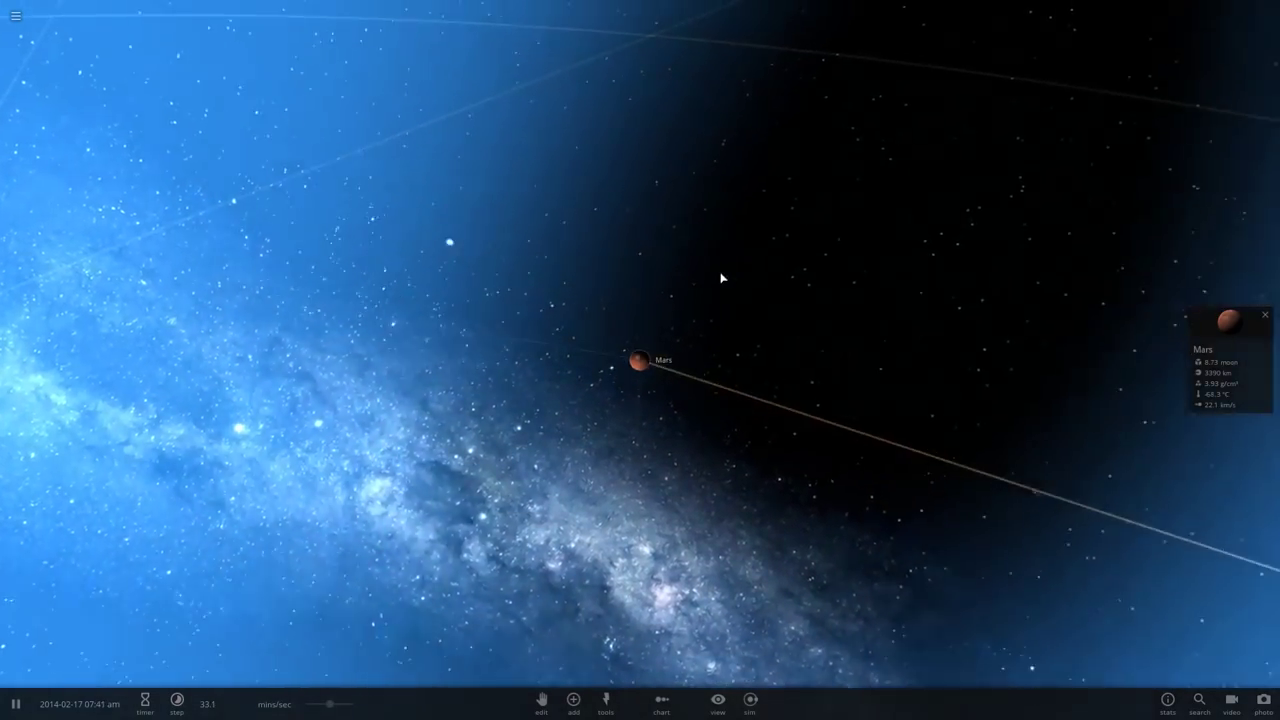
scroll(720, 278, down, 3)
Open the properties of Mars and try to set its magnetosphere to 2
click(1211, 382)
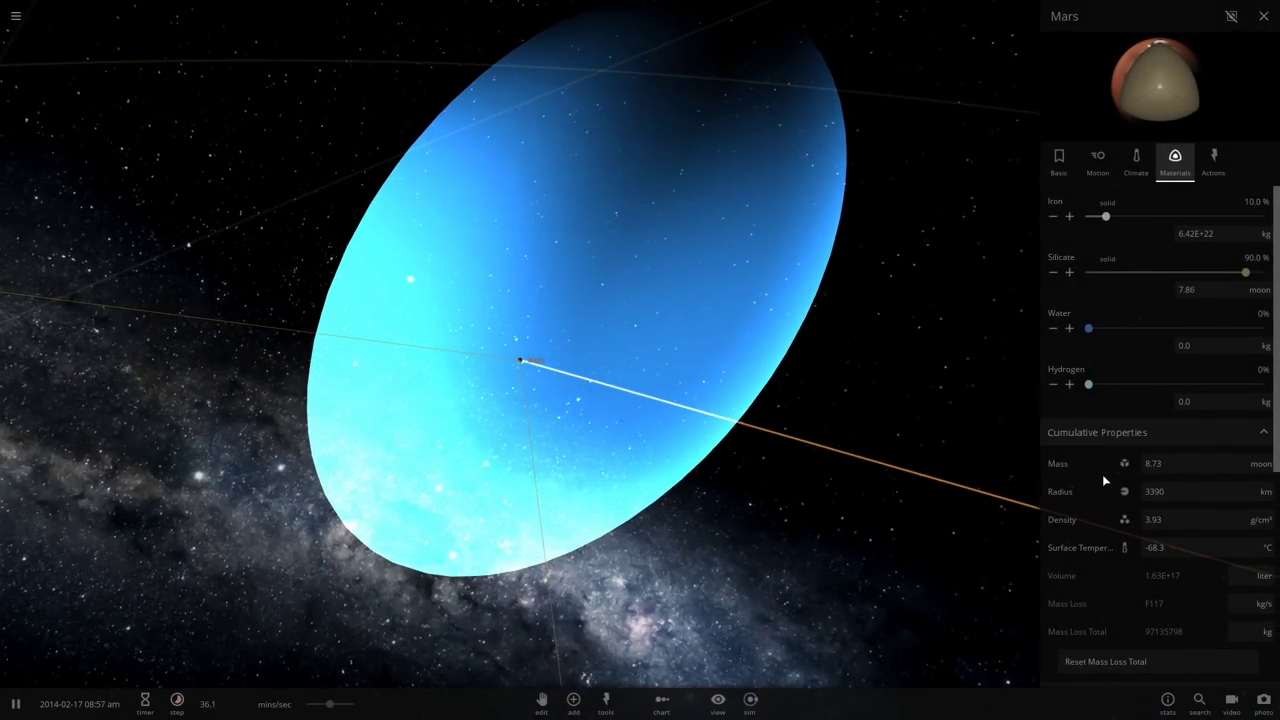
scroll(1104, 481, down, 3)
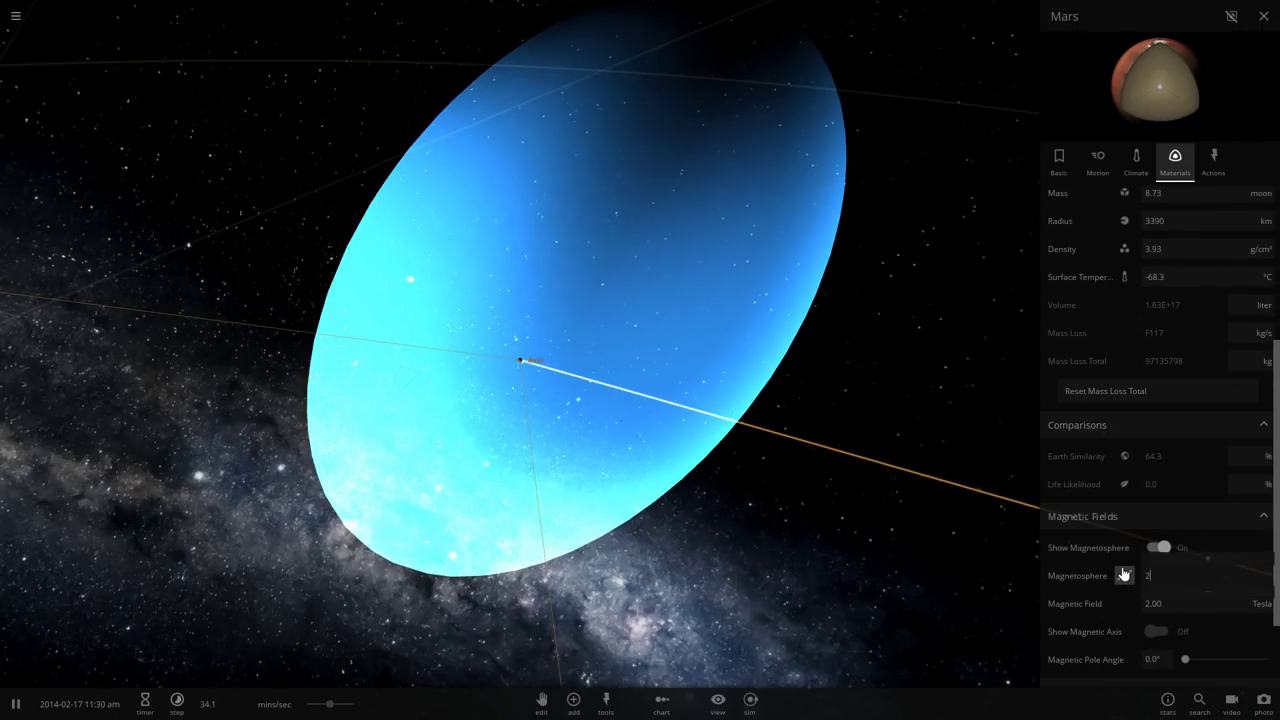
click(1123, 574)
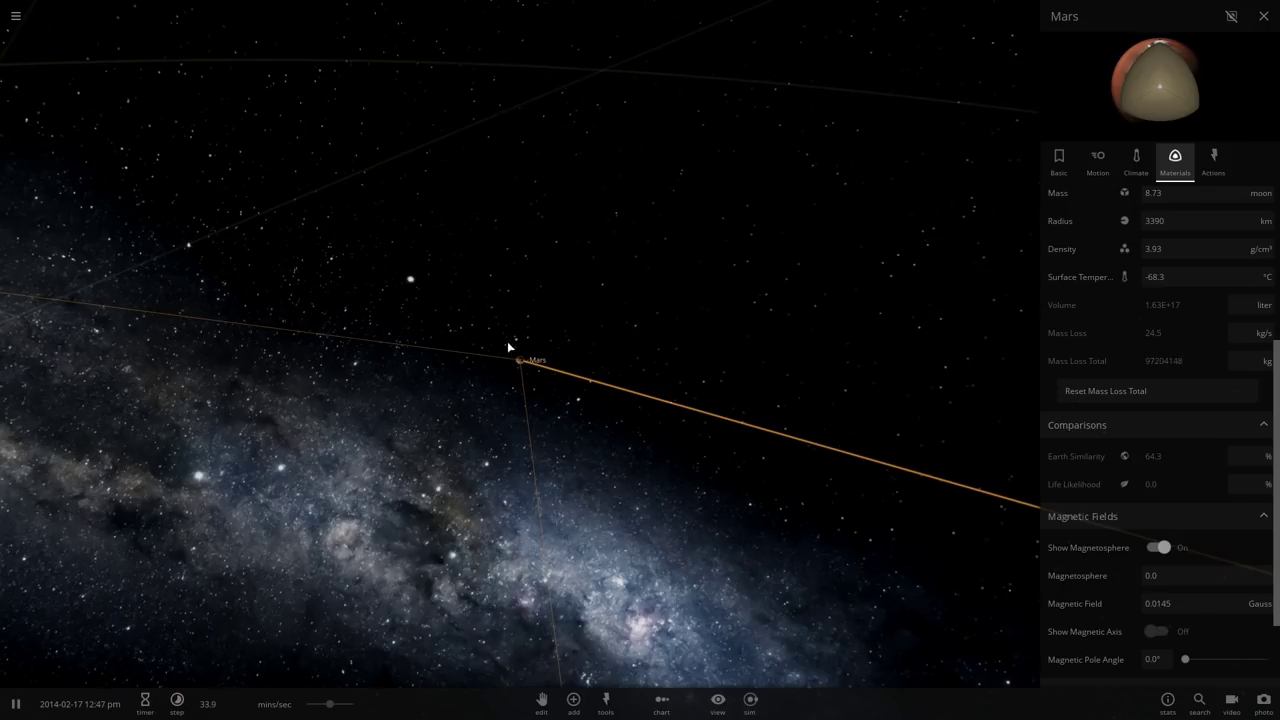
Raise the magnetic field of Mars to 0.120 Gauss for a magnetosphere of 2.02
scroll(590, 398, up, 3)
drag(590, 398, 488, 442)
scroll(488, 438, down, 5)
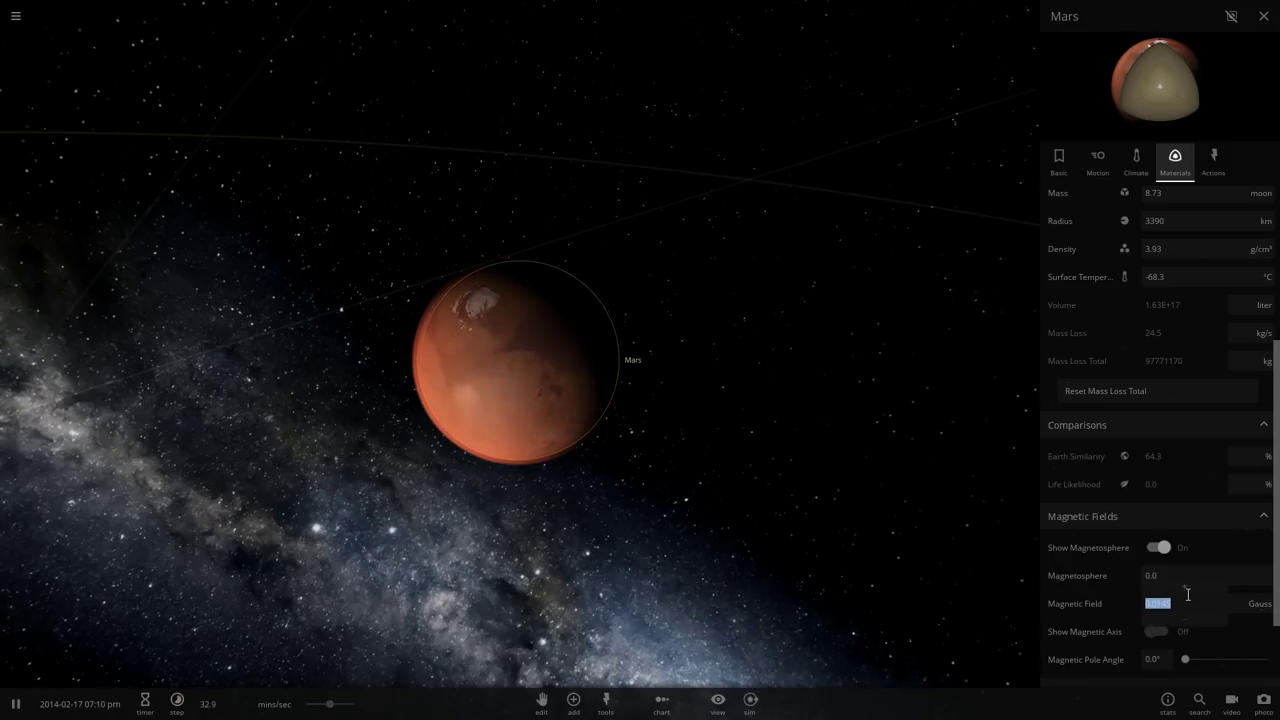
click(1188, 589)
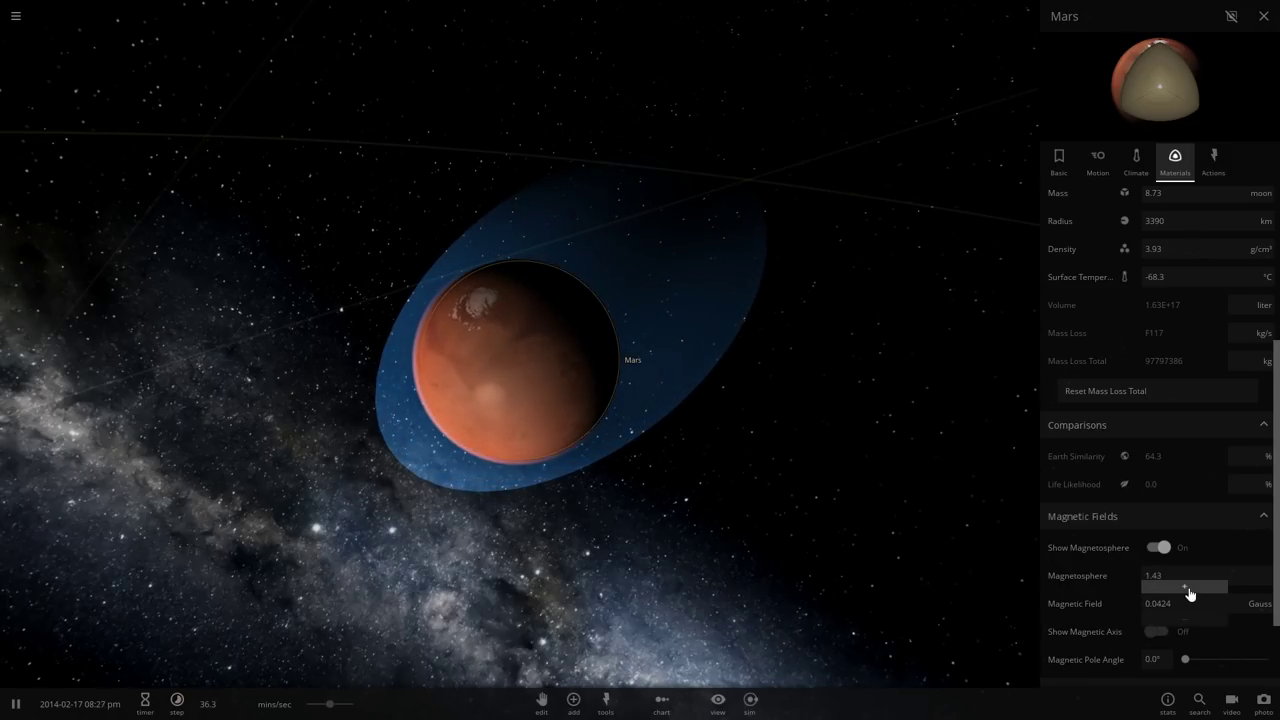
click(1189, 590)
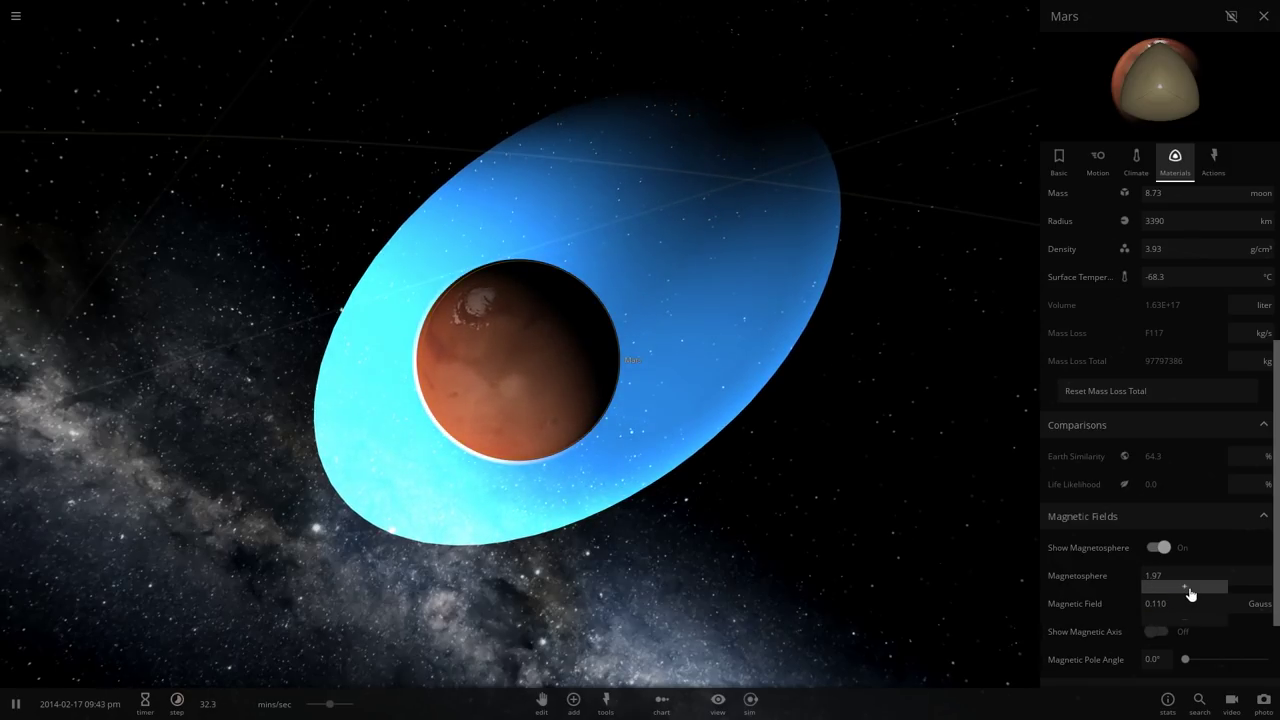
Examine the enlarged magnetosphere of Mars from the scale of the planetary orbits and from near the planet
click(958, 558)
drag(943, 540, 820, 520)
scroll(517, 469, down, 6)
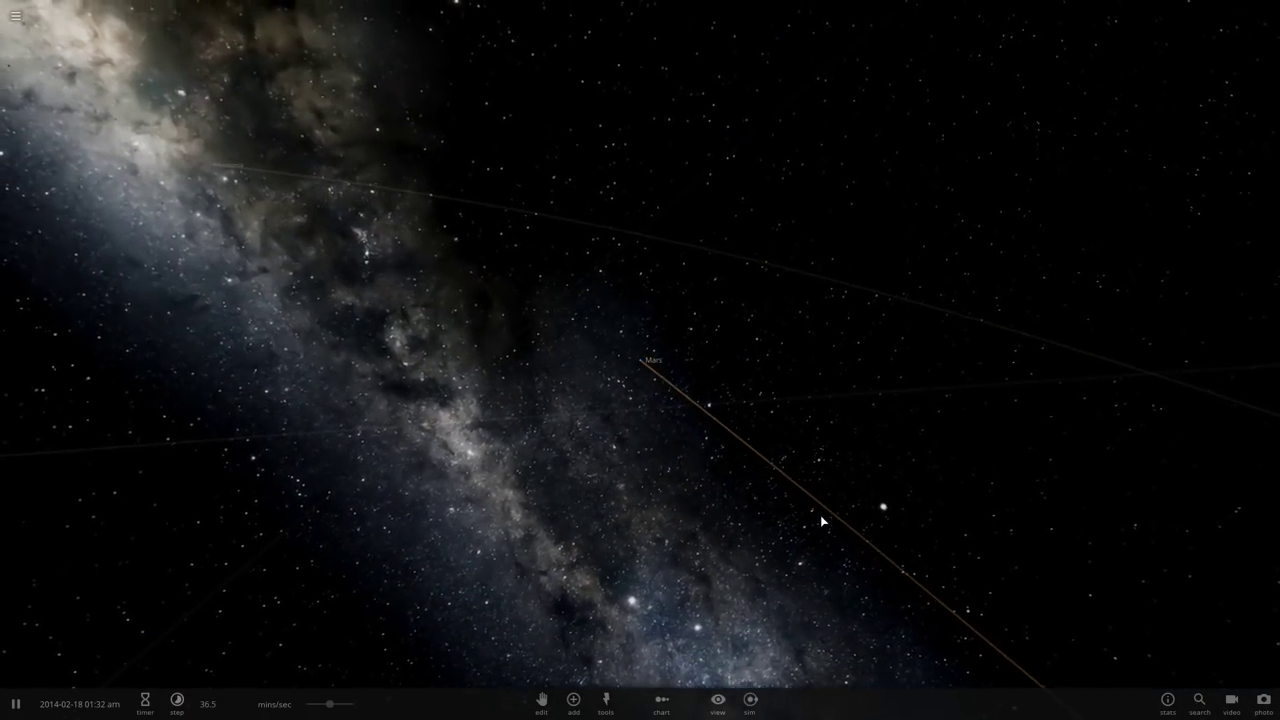
scroll(818, 514, down, 5)
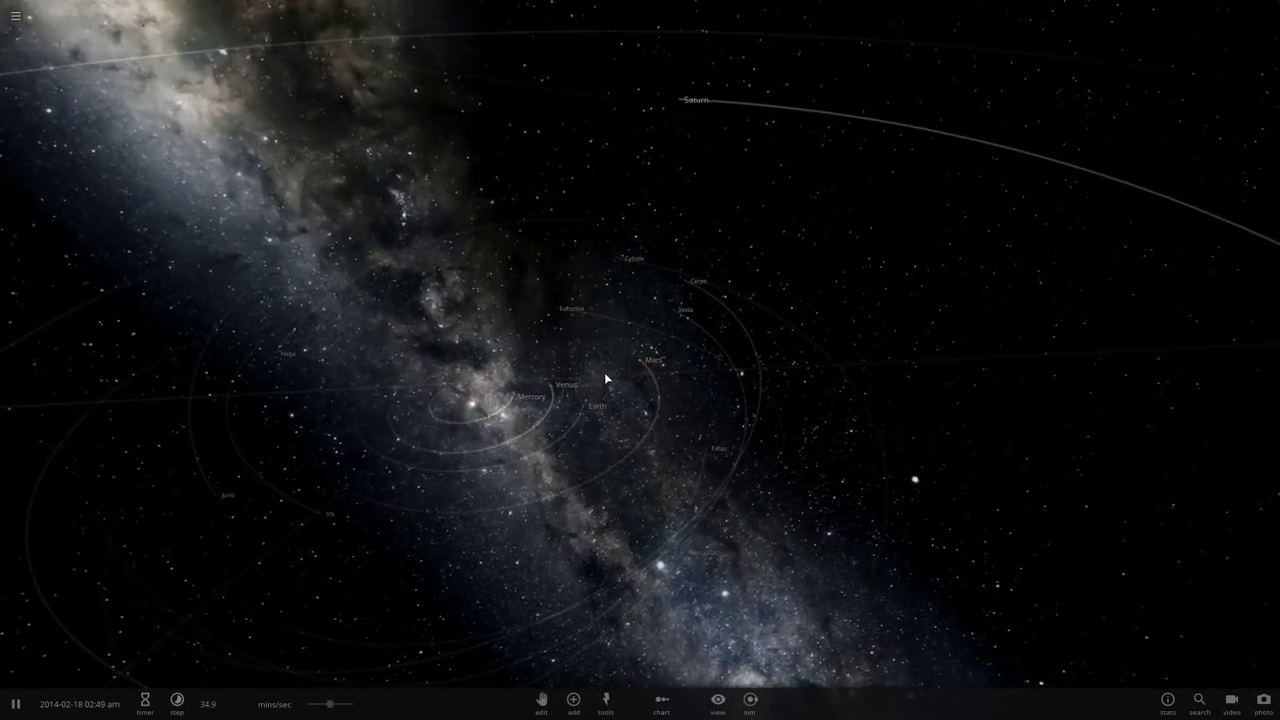
scroll(620, 382, up, 8)
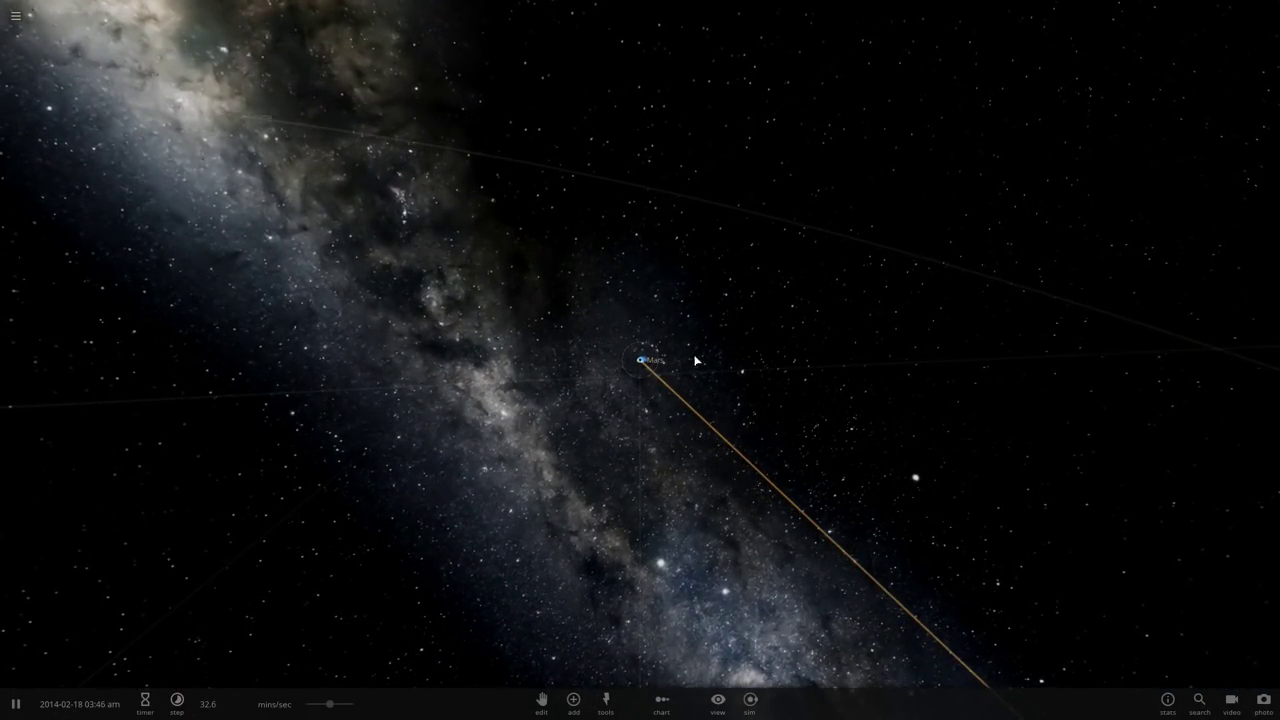
scroll(697, 360, up, 8)
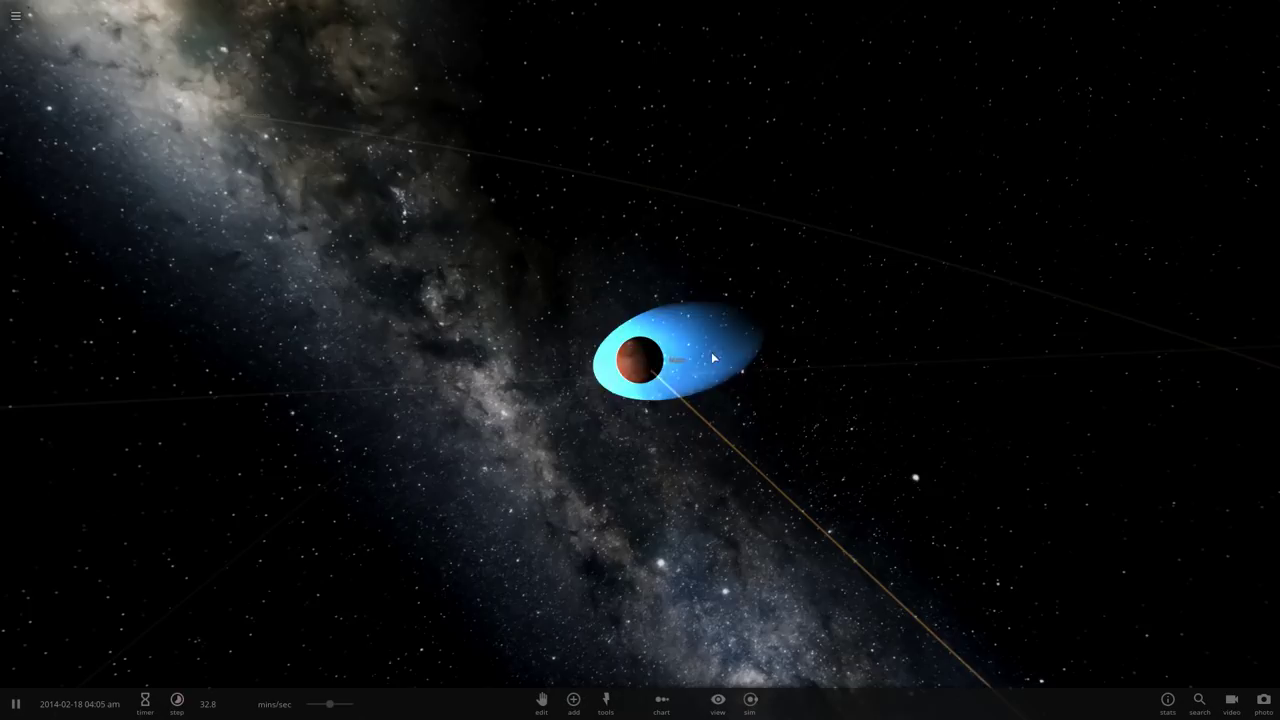
drag(774, 351, 922, 368)
scroll(922, 368, down, 4)
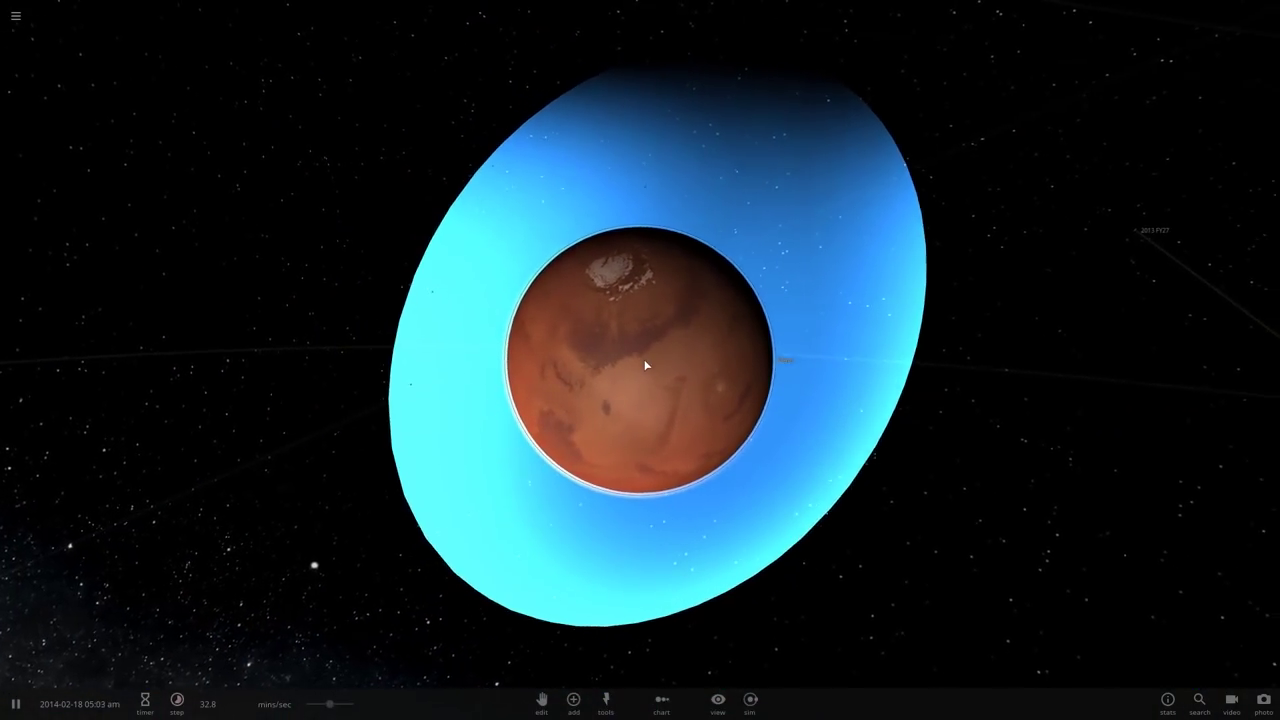
click(645, 365)
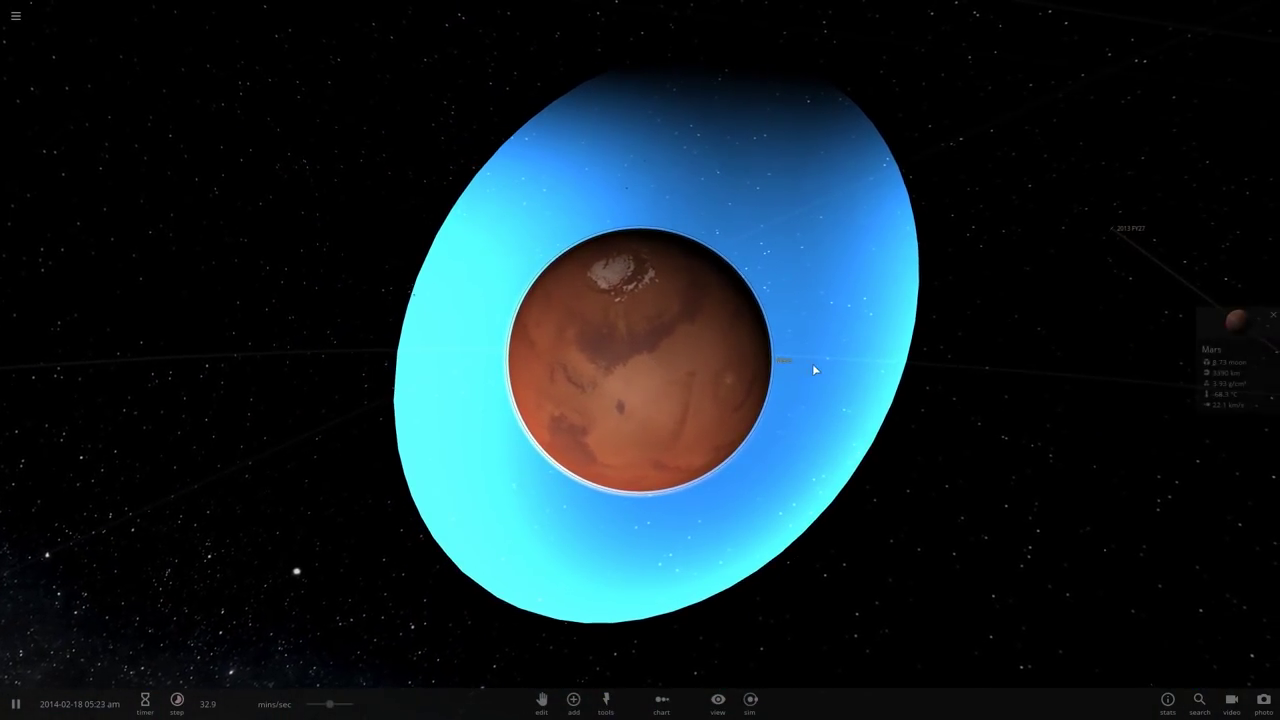
key(ctrl+o)
key(Escape)
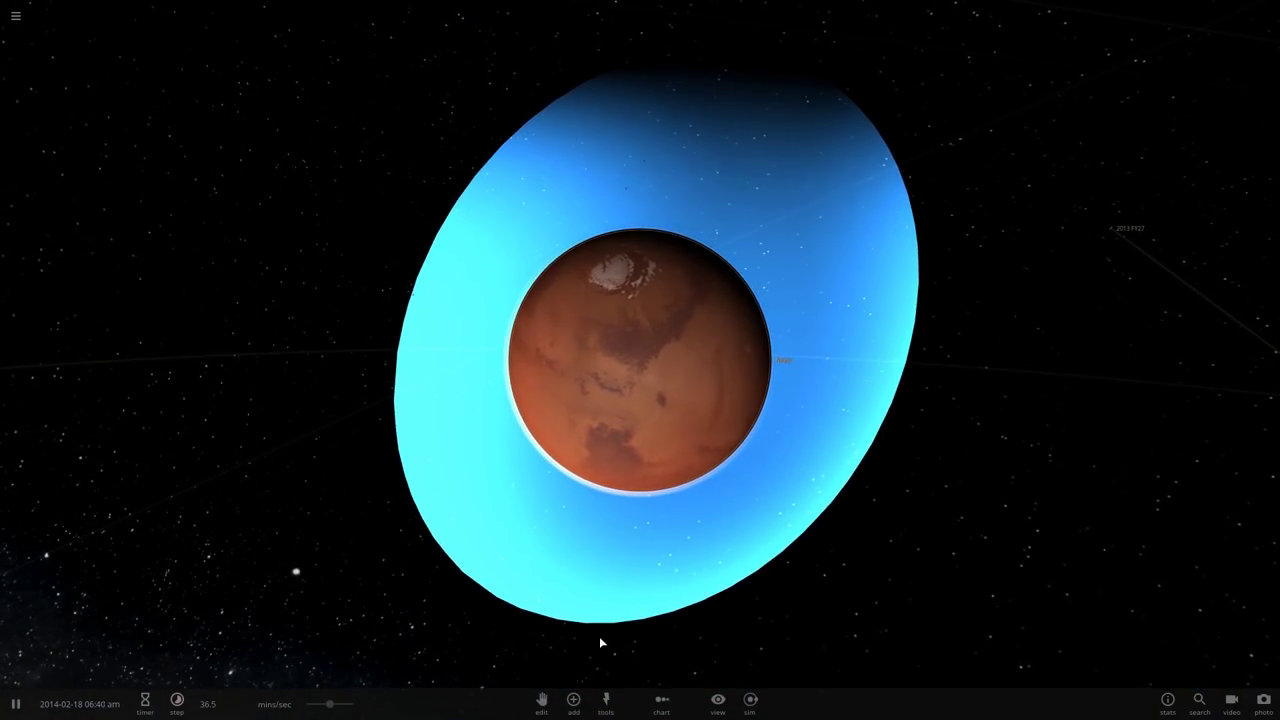
Turn off the magnetosphere display for Mars and dismiss its properties
click(640, 400)
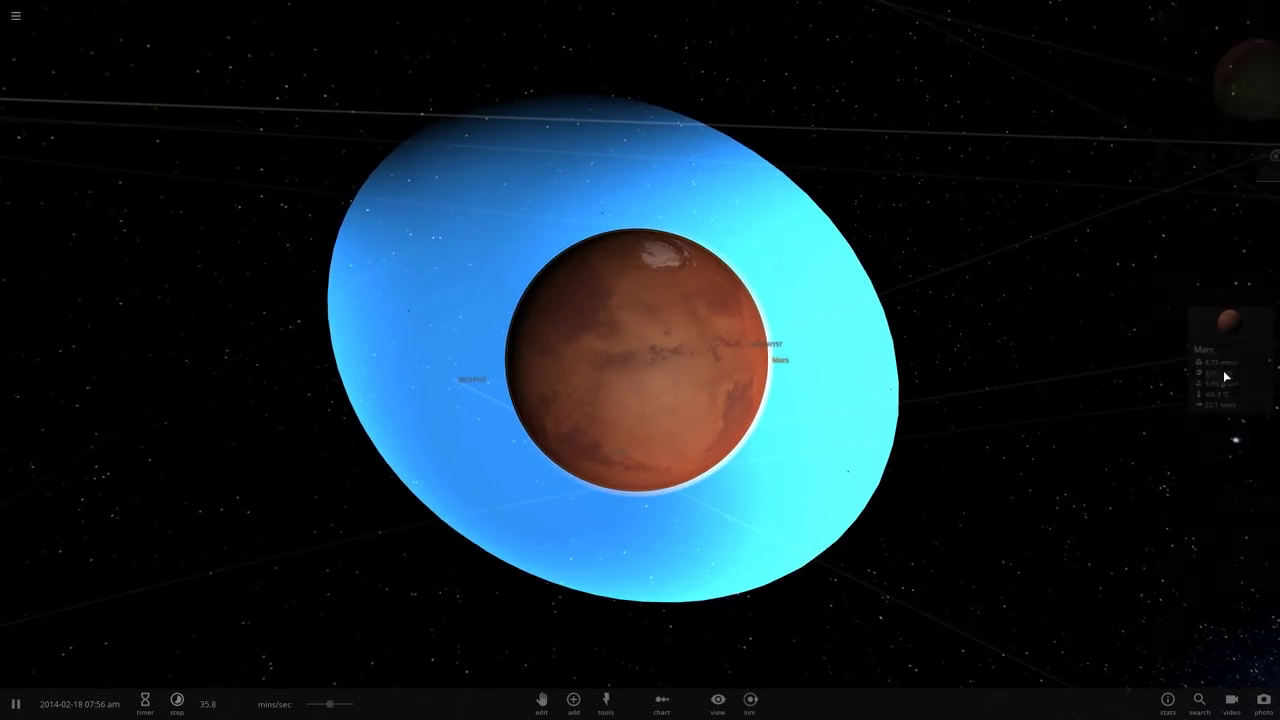
scroll(1178, 484, down, 5)
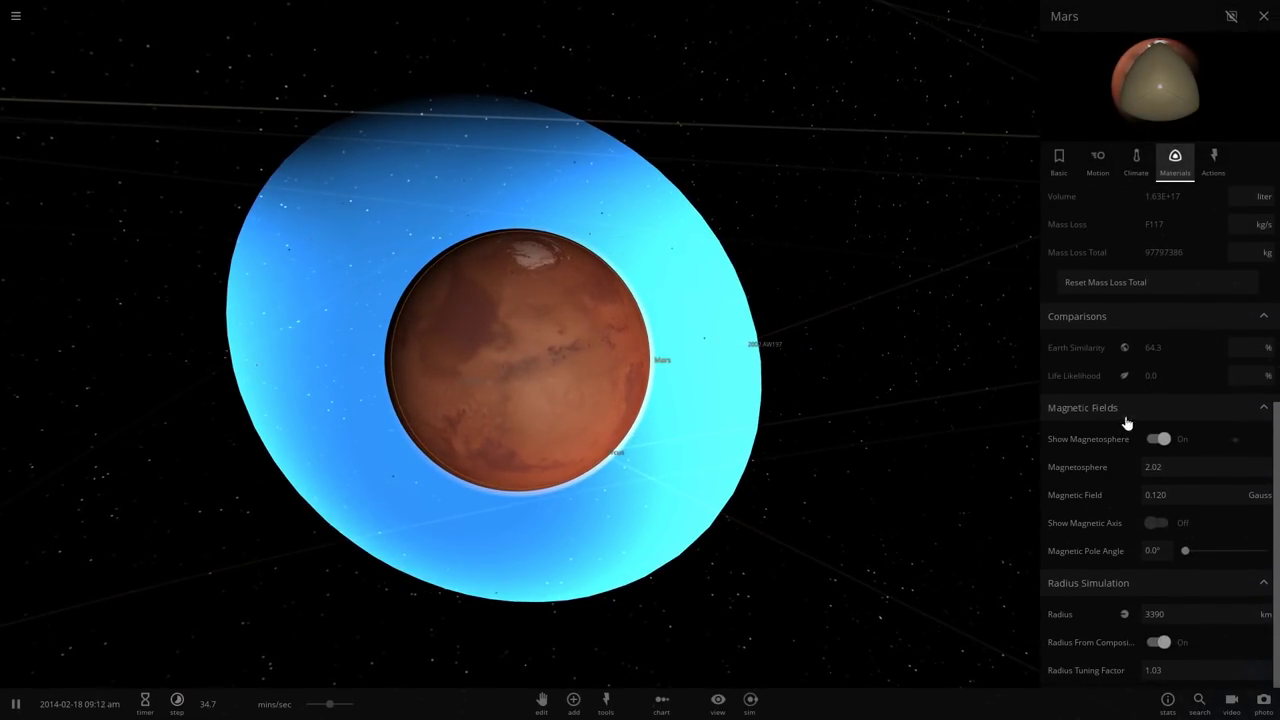
click(1160, 440)
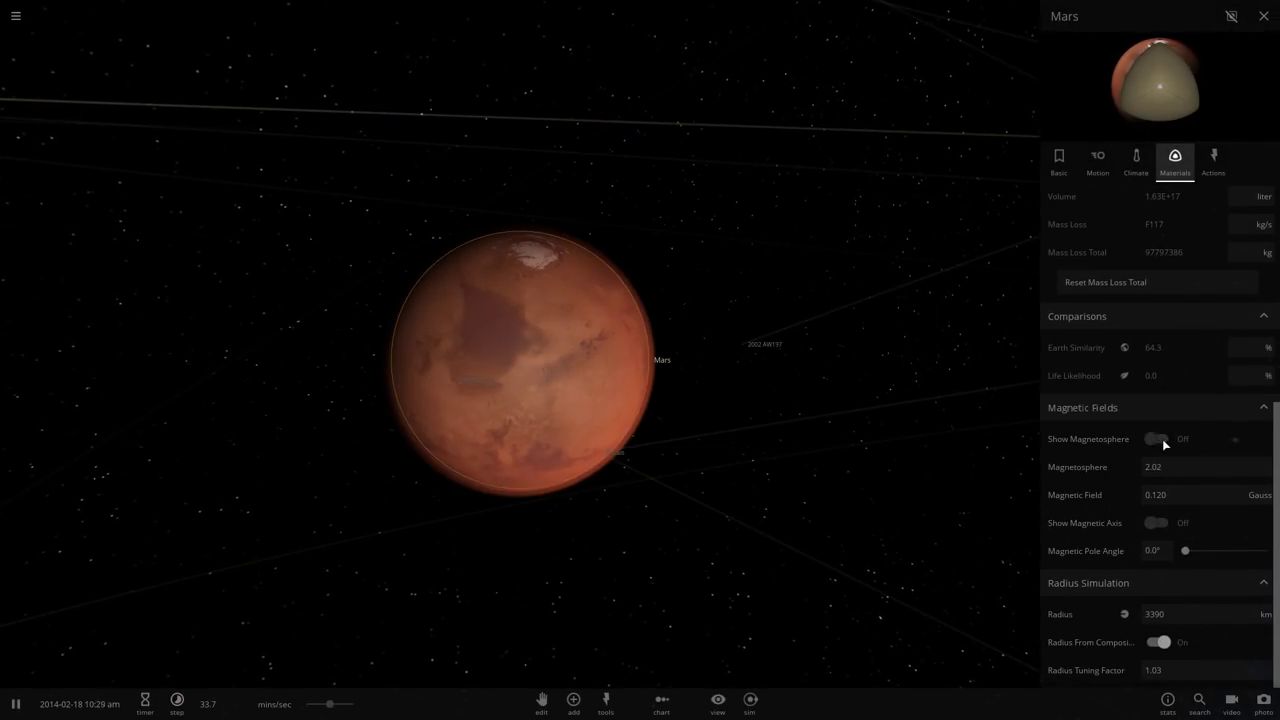
drag(740, 387, 717, 406)
click(751, 420)
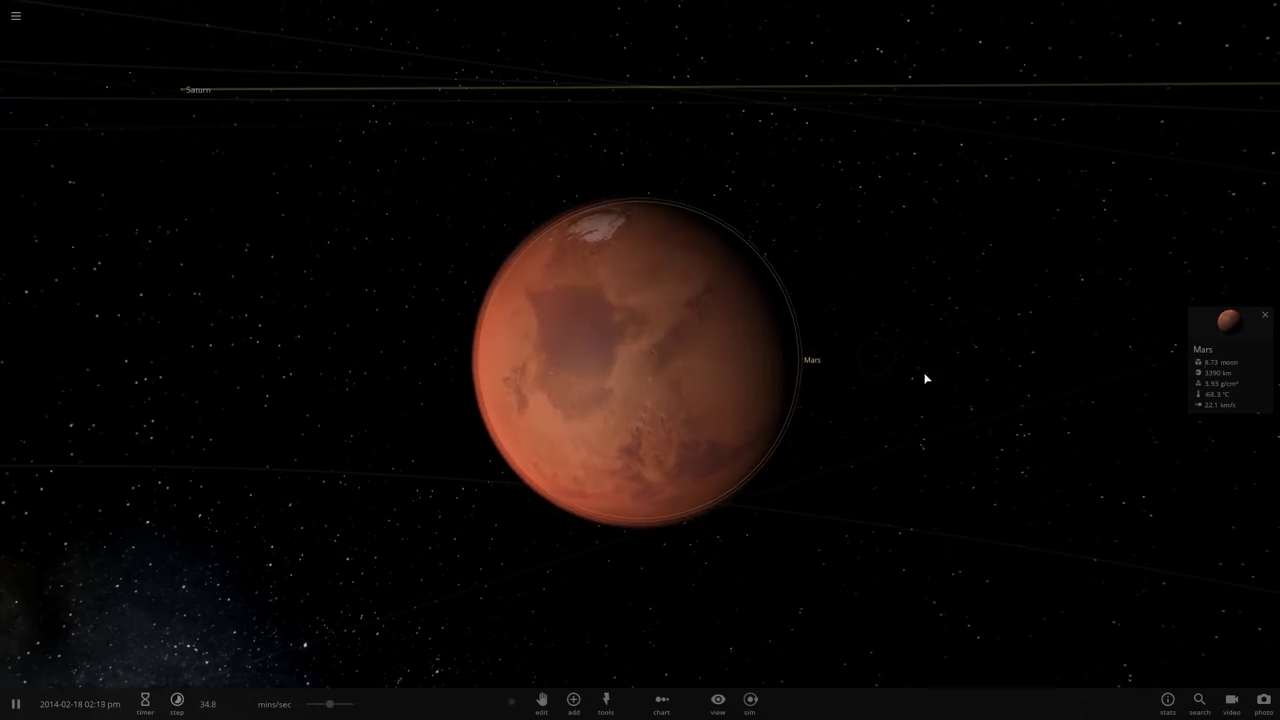
Increase the atmosphere mass of Mars to 3.94E+18 kg for a surface pressure of 1.00, shown in atm
click(1223, 354)
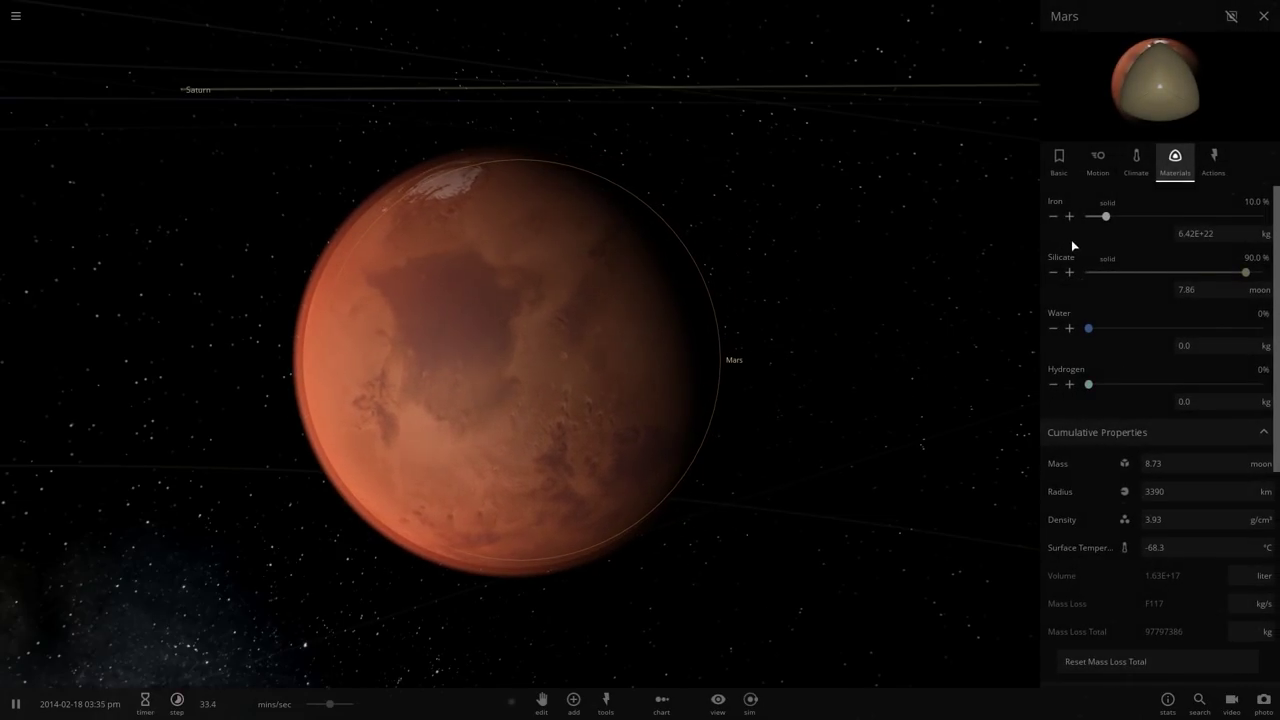
click(1136, 162)
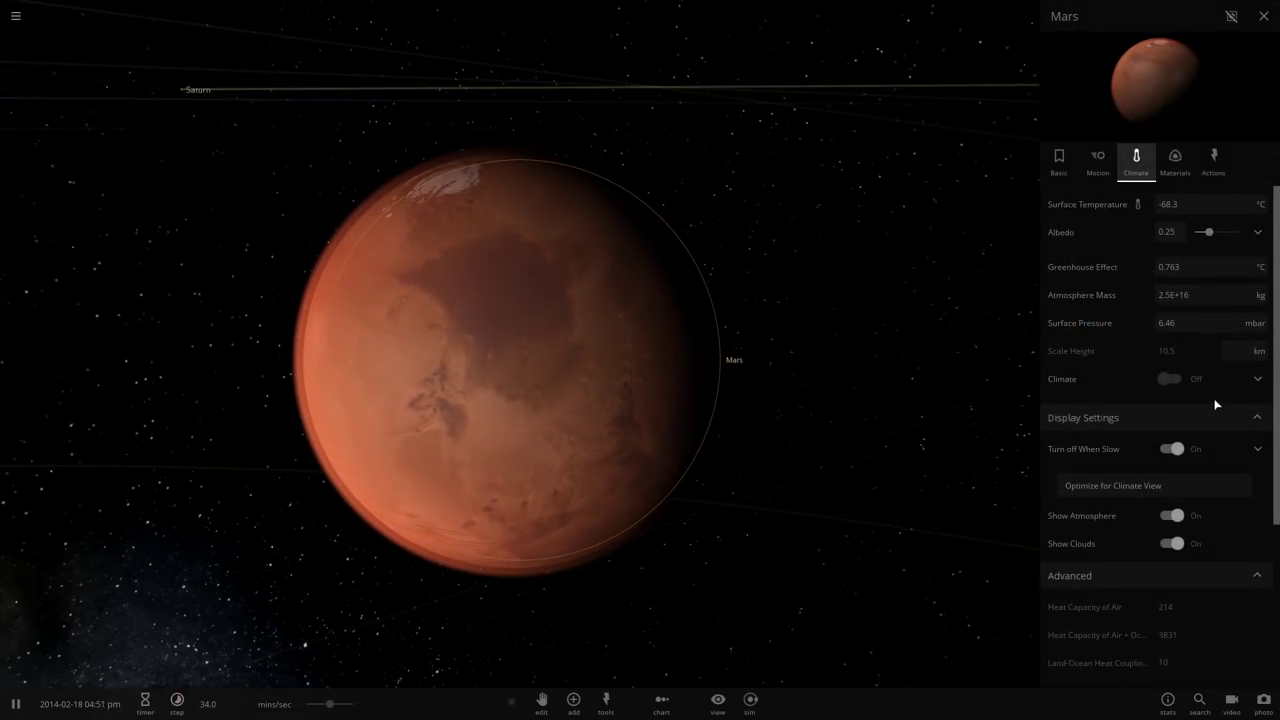
scroll(1123, 442, down, 5)
scroll(1117, 449, up, 4)
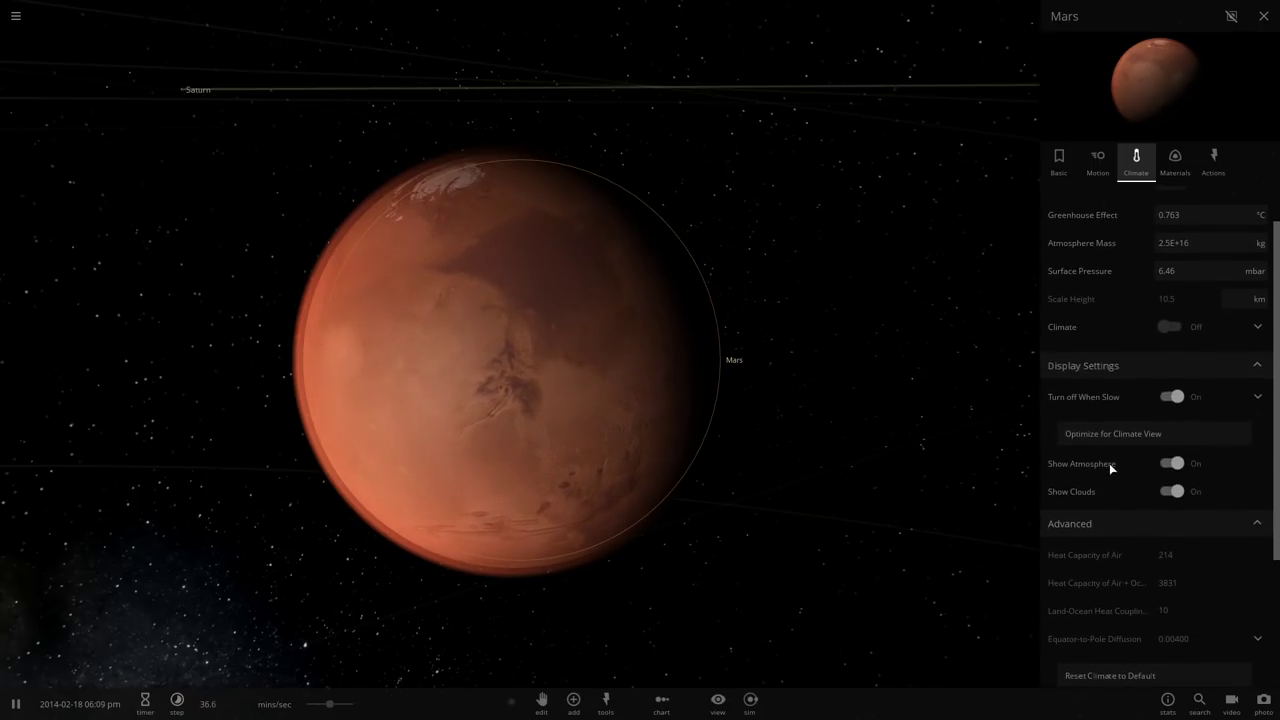
scroll(1125, 452, up, 1)
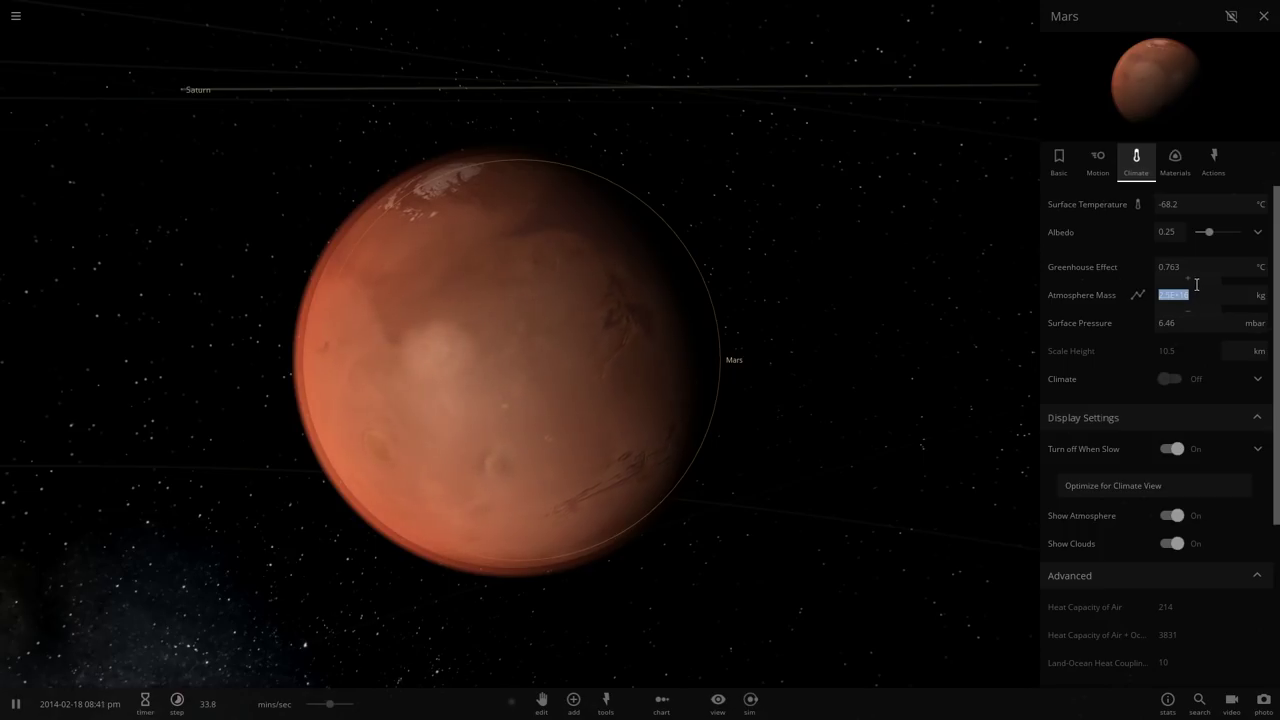
click(1188, 283)
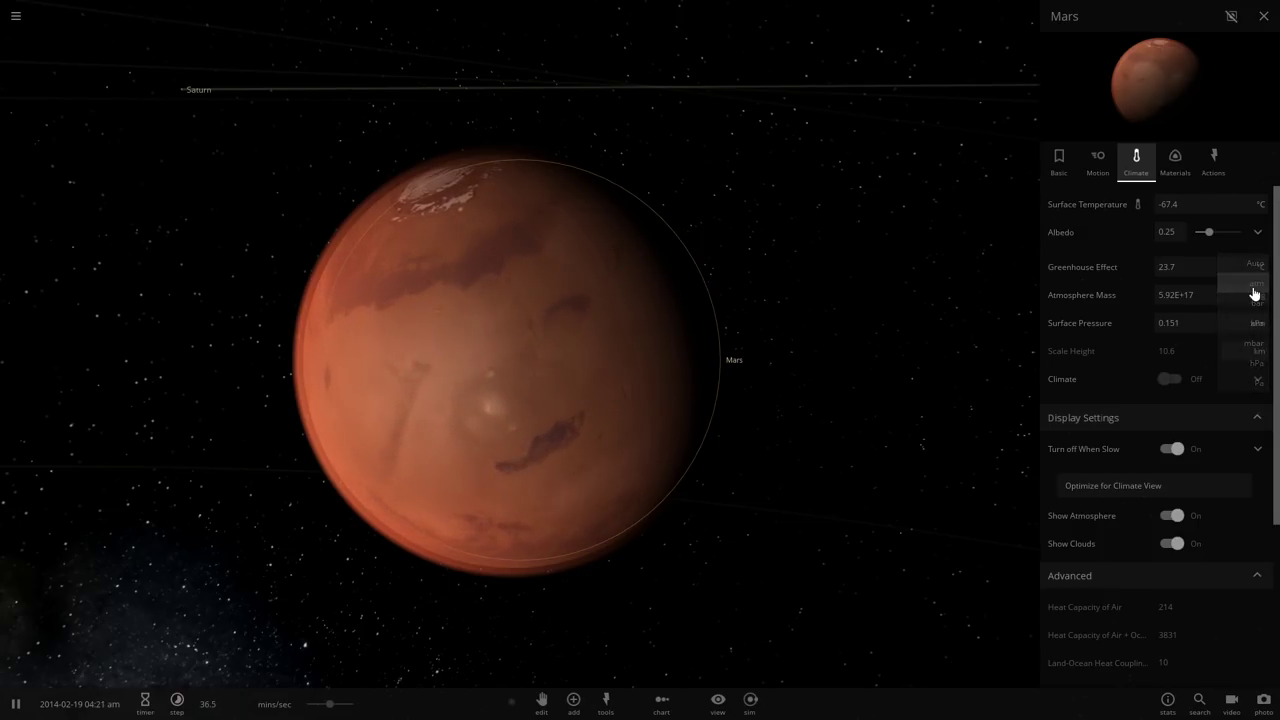
click(1191, 287)
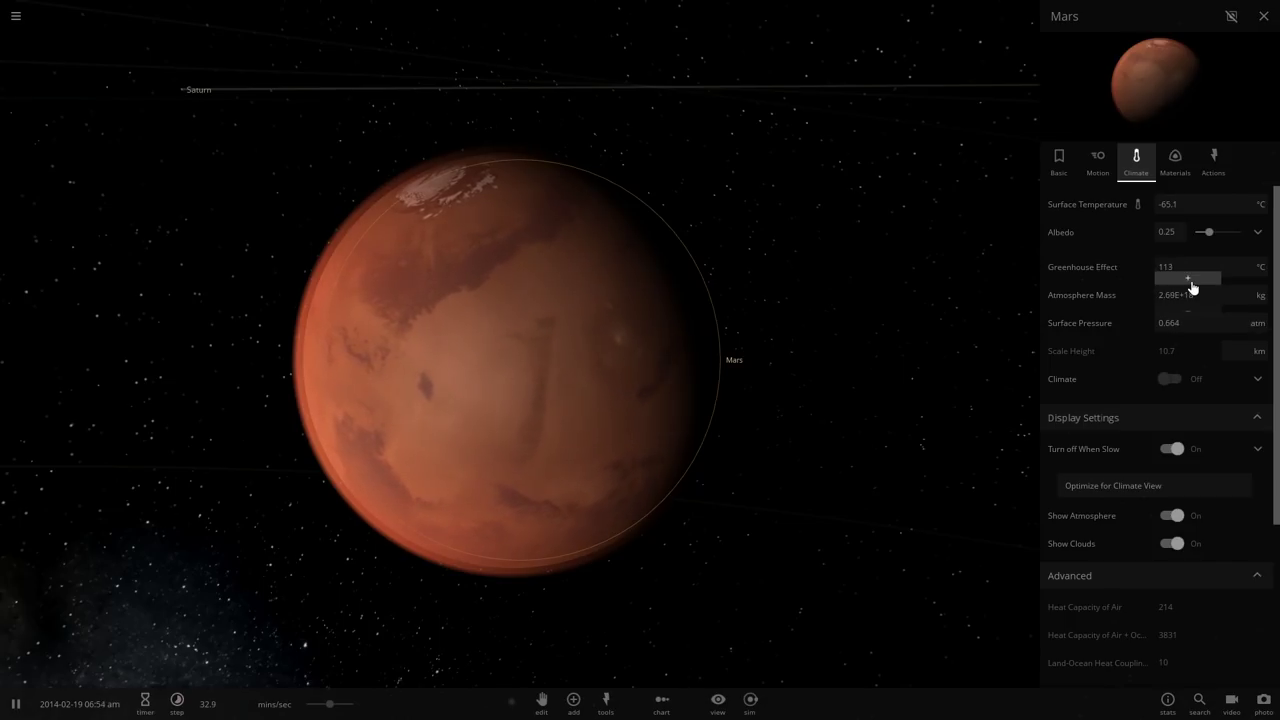
drag(1191, 286, 1191, 286)
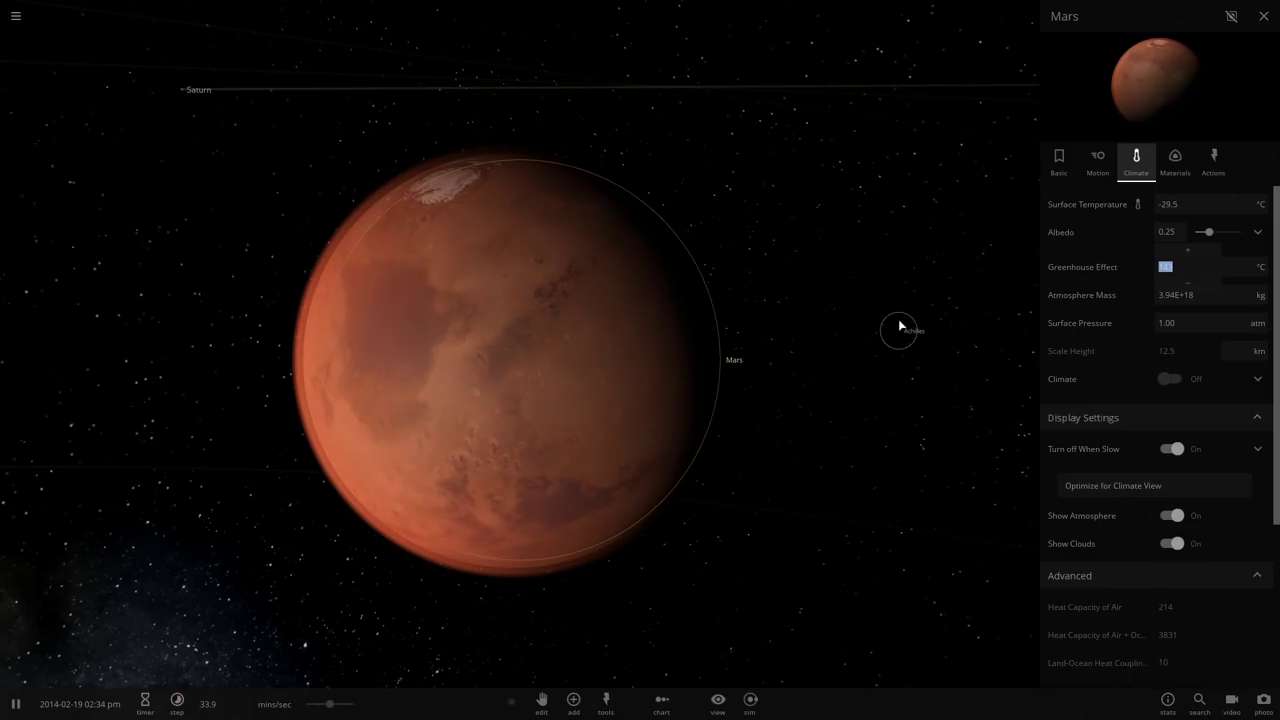
Speed up the simulation to about 4 hours/sec and raise the albedo of Mars to 0.55
drag(826, 391, 903, 402)
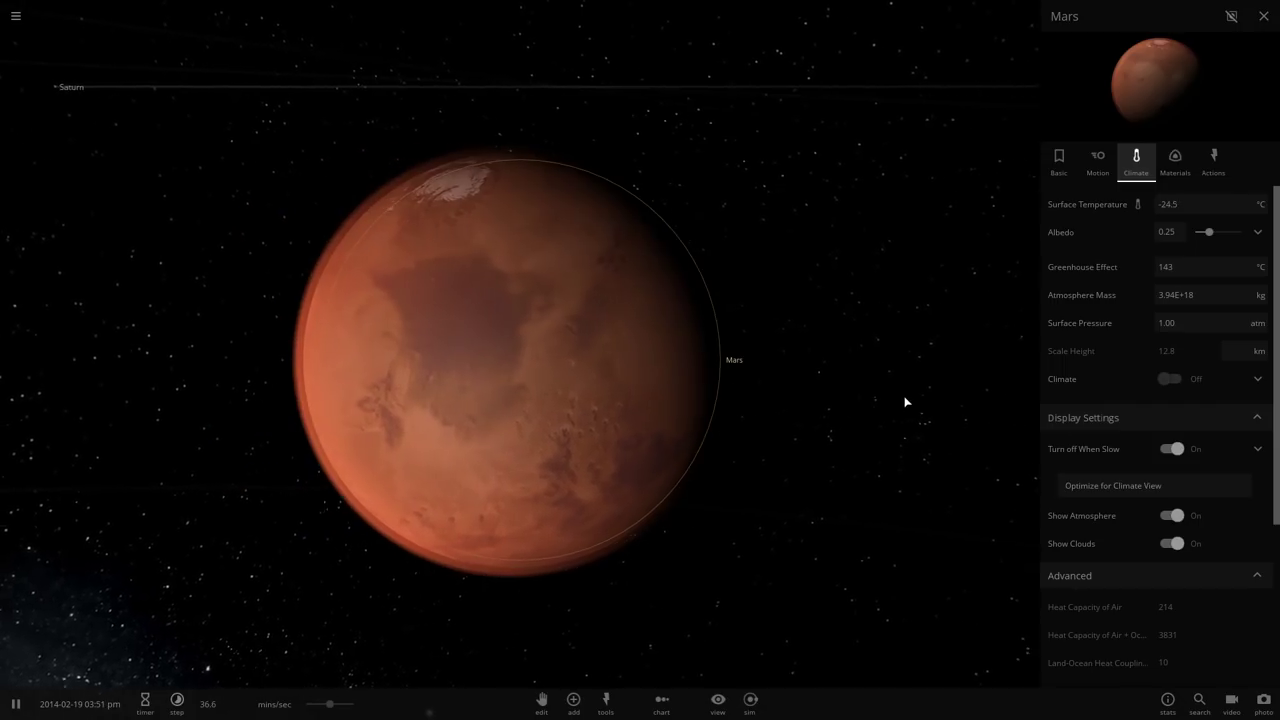
key(KP_Add)
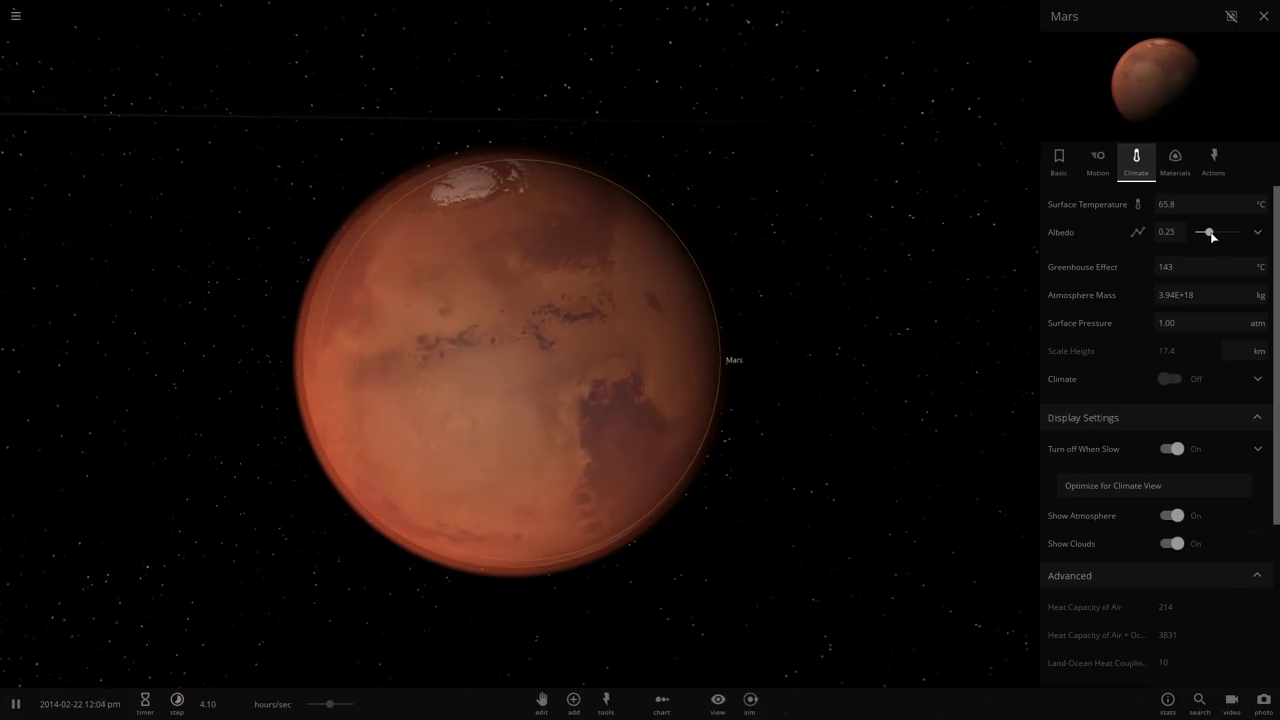
drag(1209, 230, 1223, 237)
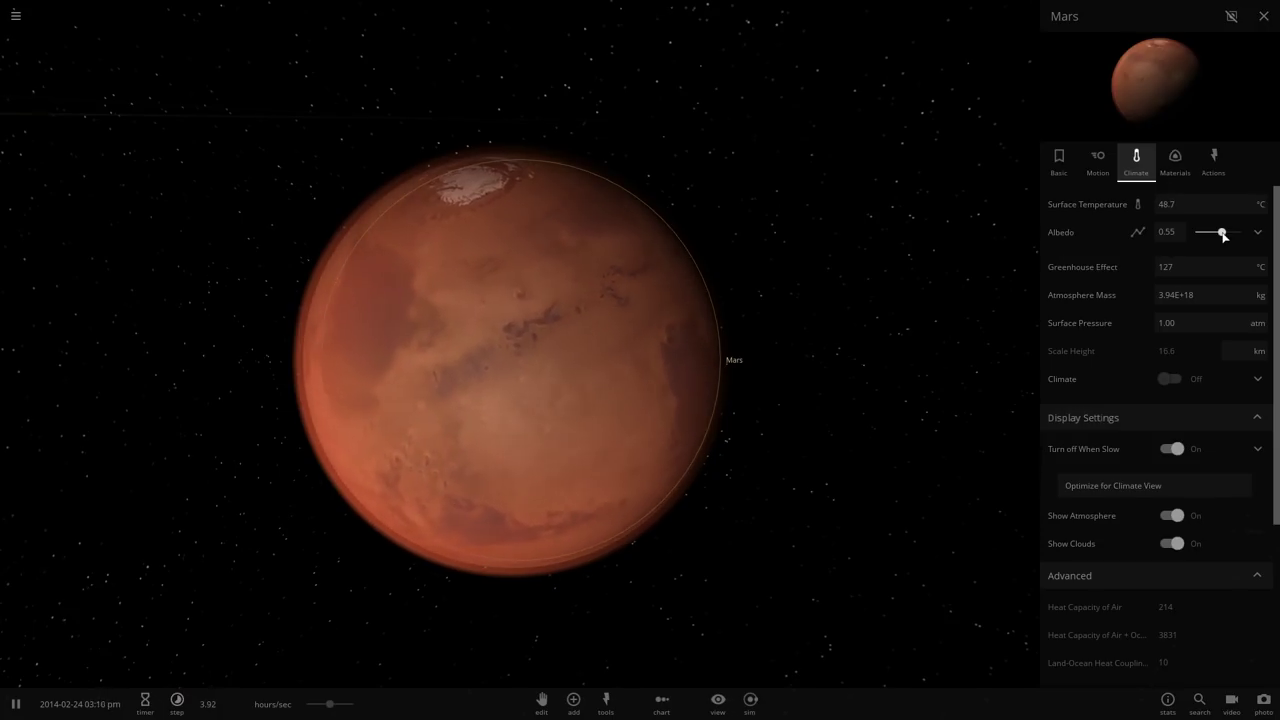
Look up Earth's climate values, including its albedo, for comparison with Mars
scroll(830, 270, down, 5)
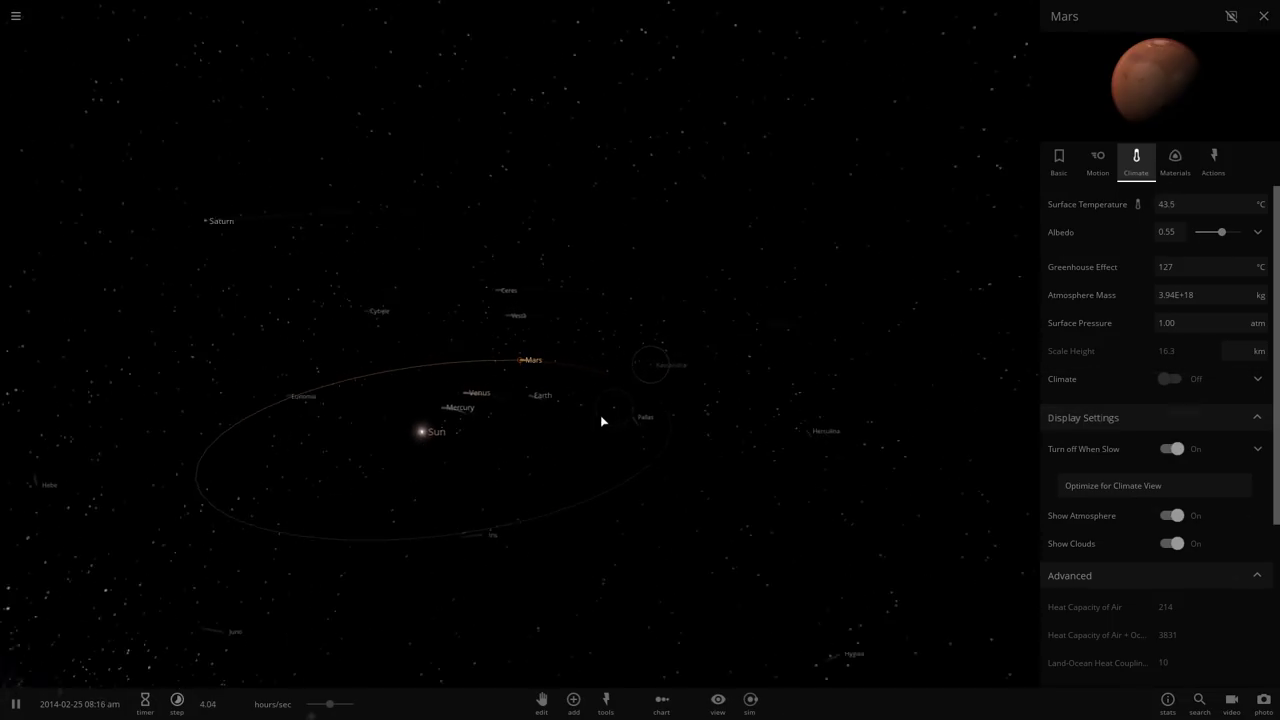
drag(601, 421, 489, 411)
click(512, 413)
click(509, 413)
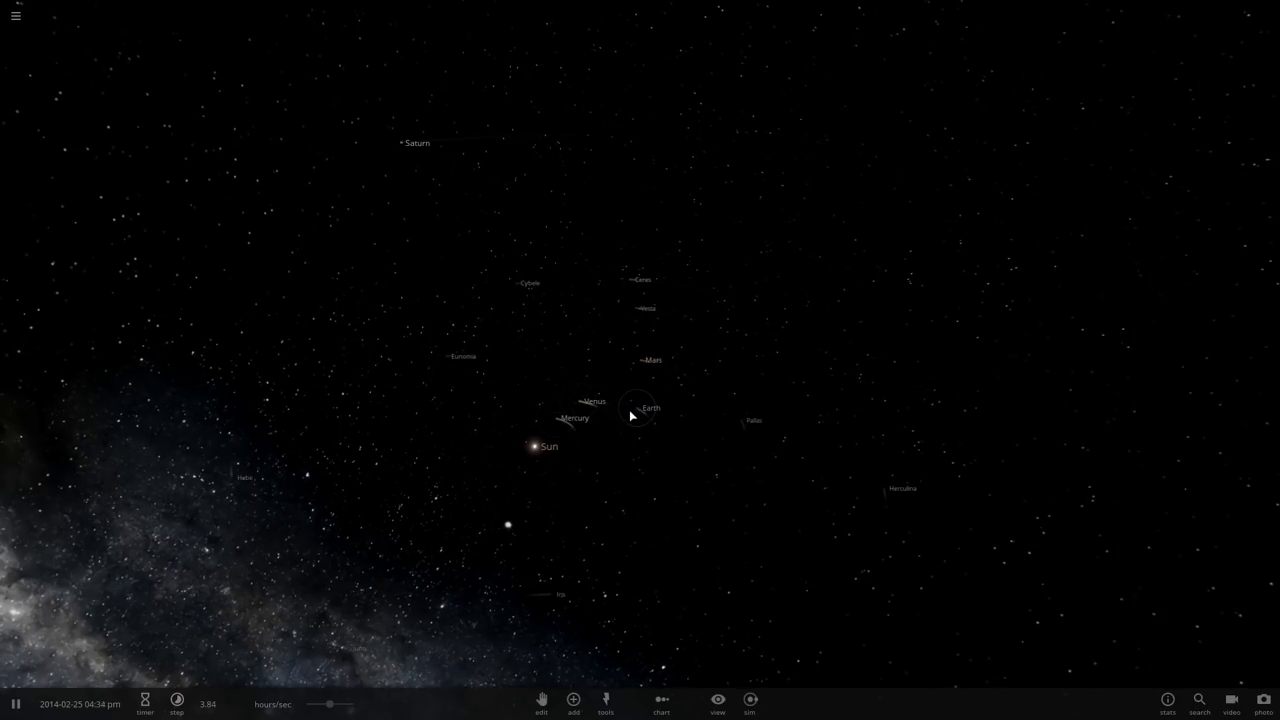
click(1216, 400)
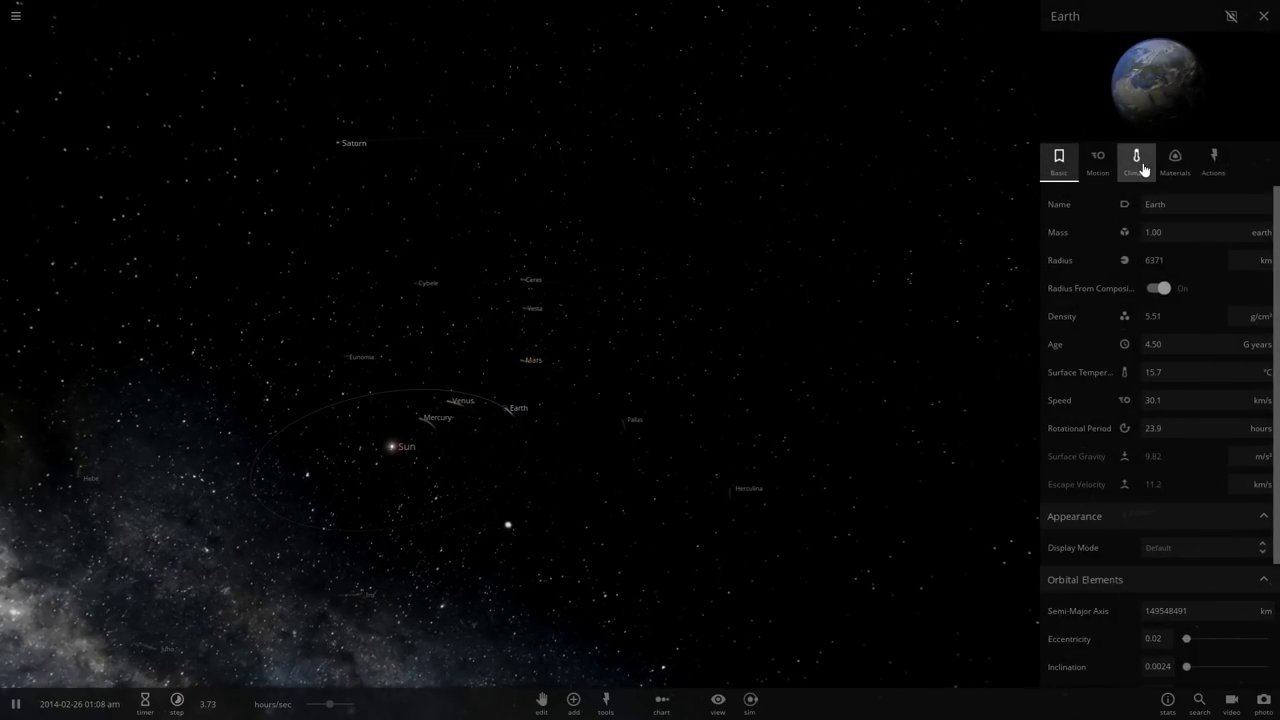
click(1140, 165)
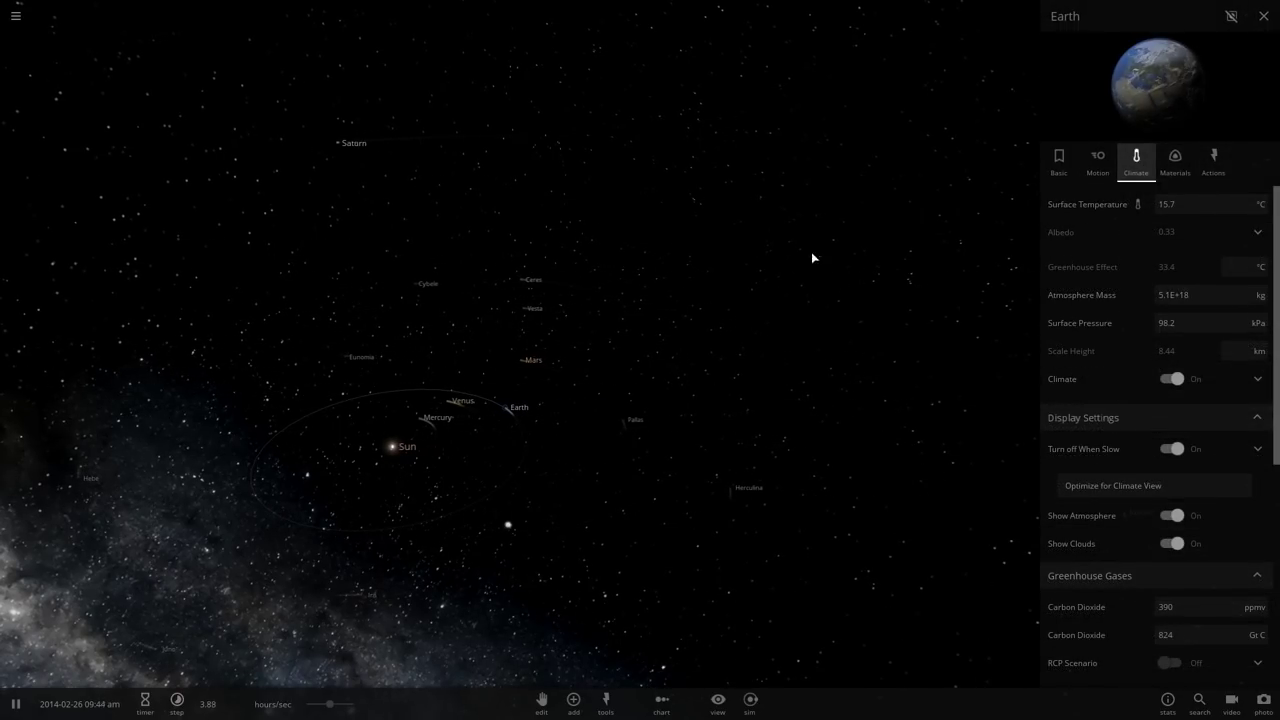
Return to the climate properties of Mars and set its albedo to 0.64
click(526, 362)
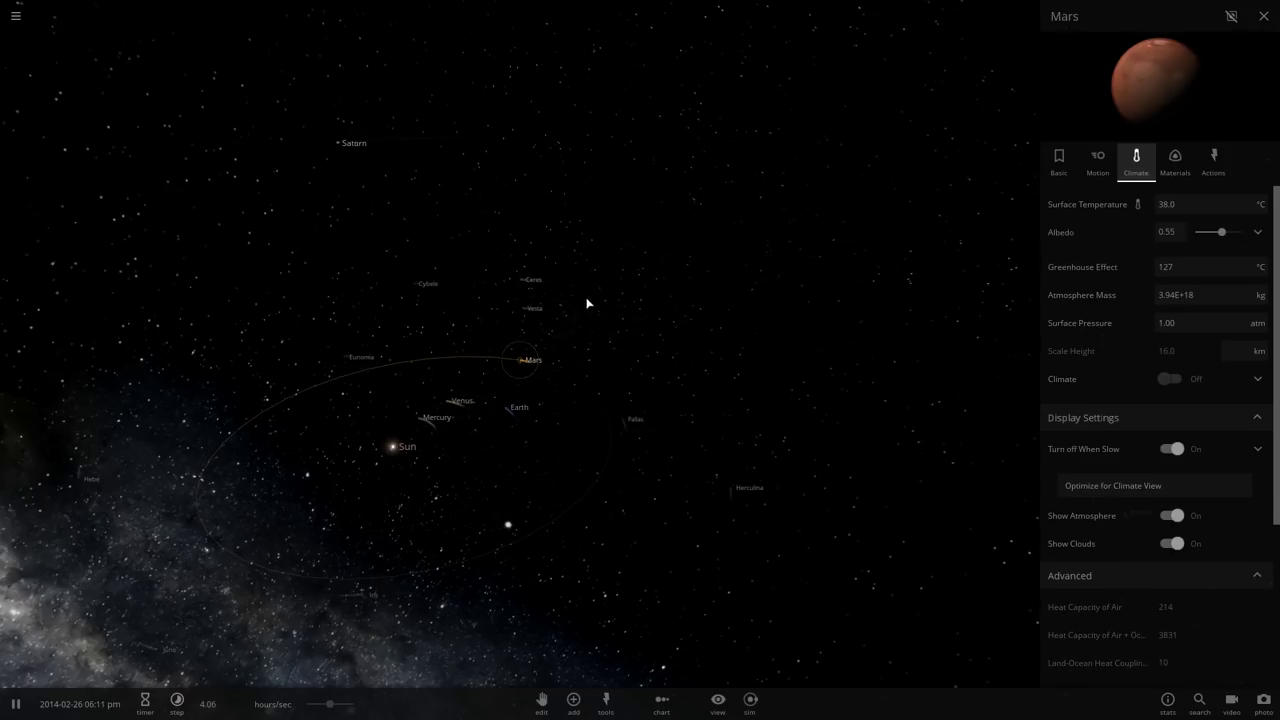
scroll(586, 326, up, 15)
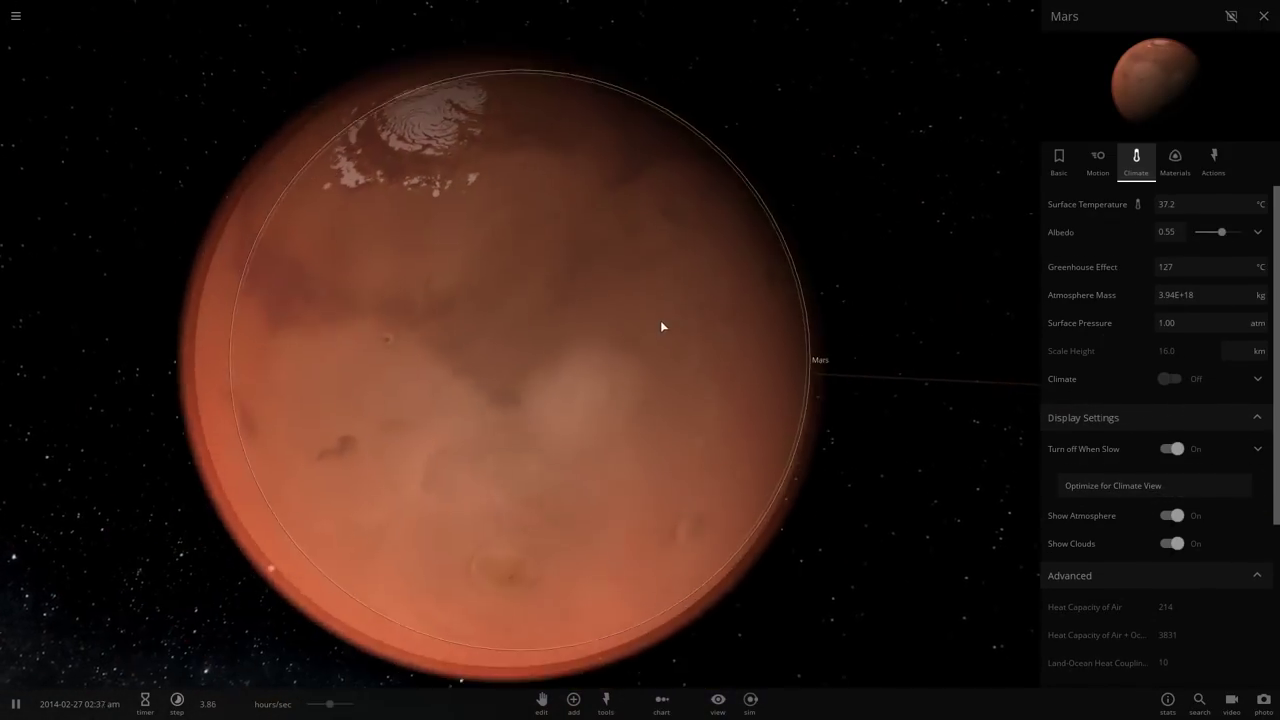
scroll(661, 321, down, 3)
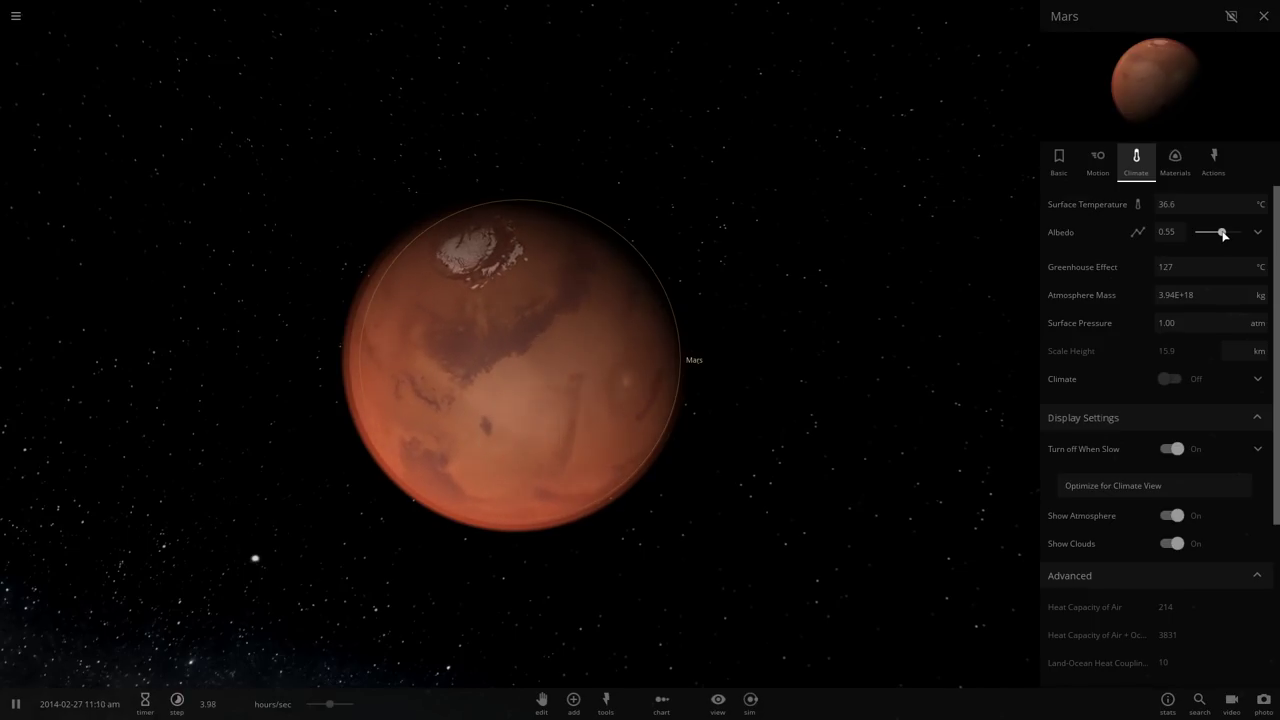
drag(1222, 231, 1228, 234)
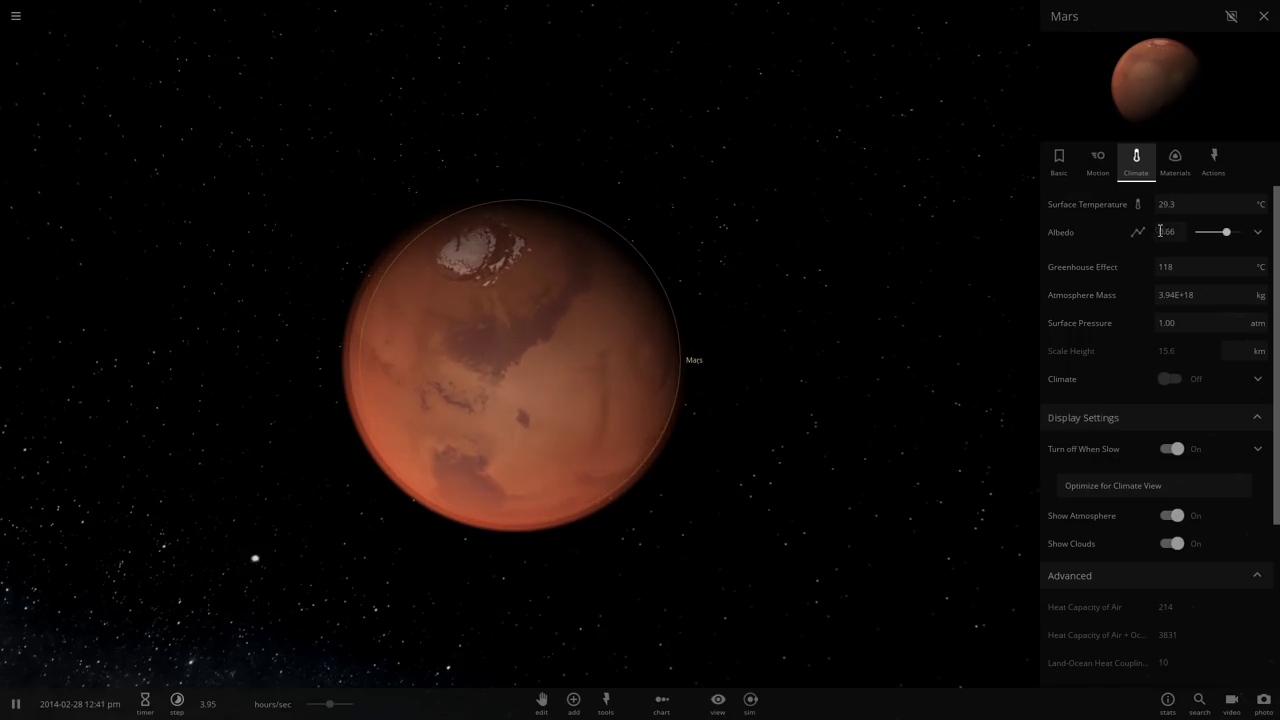
drag(1229, 231, 1230, 231)
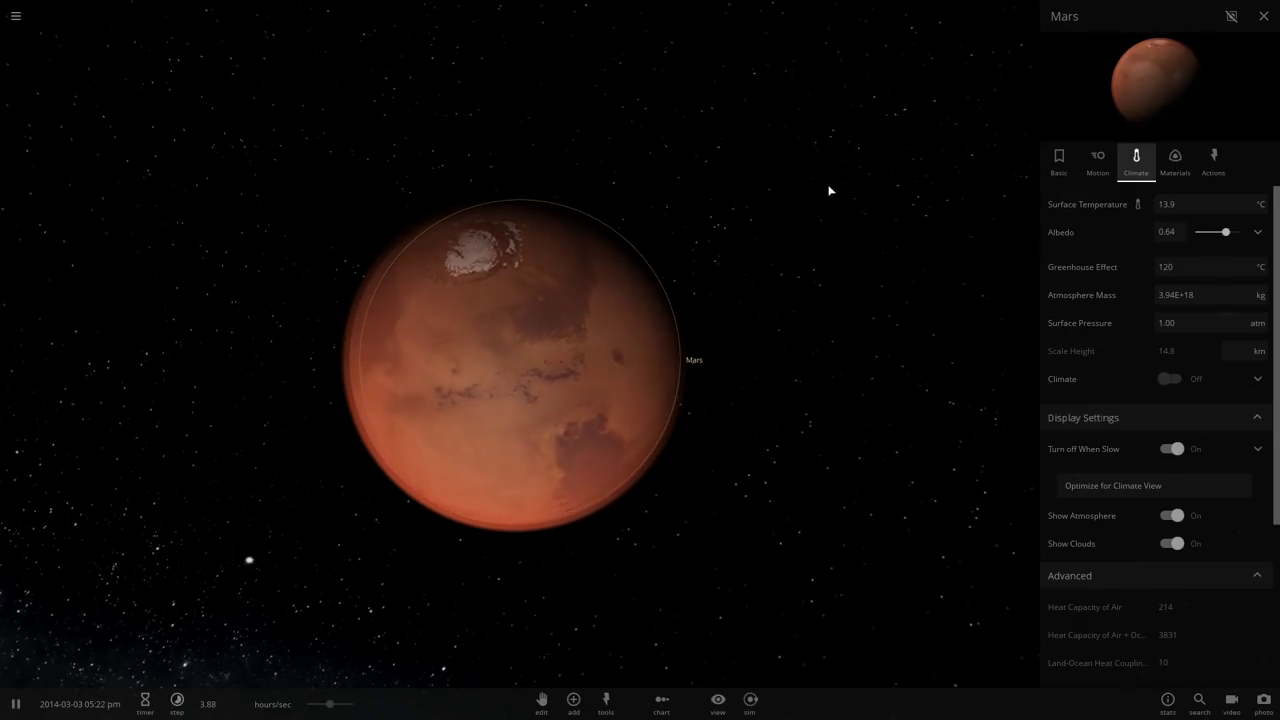
Open the material composition of Mars and raise its water share to 18.1 %
drag(839, 183, 749, 186)
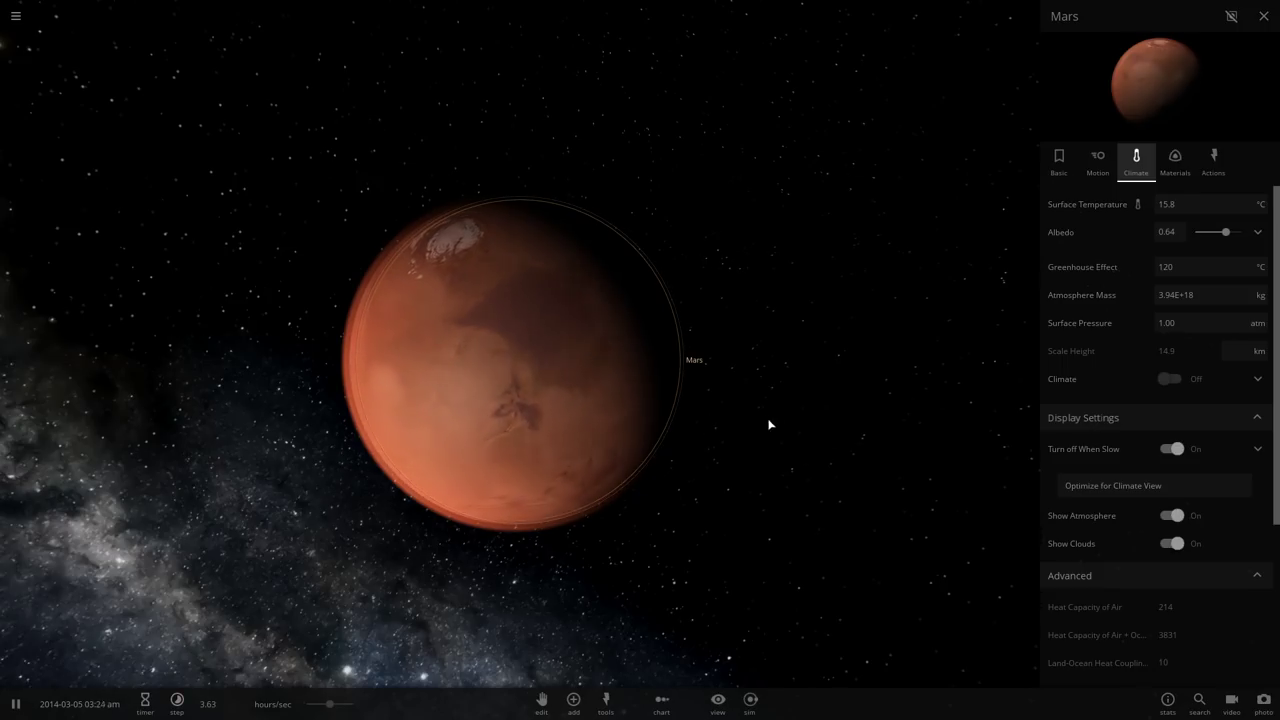
click(1084, 156)
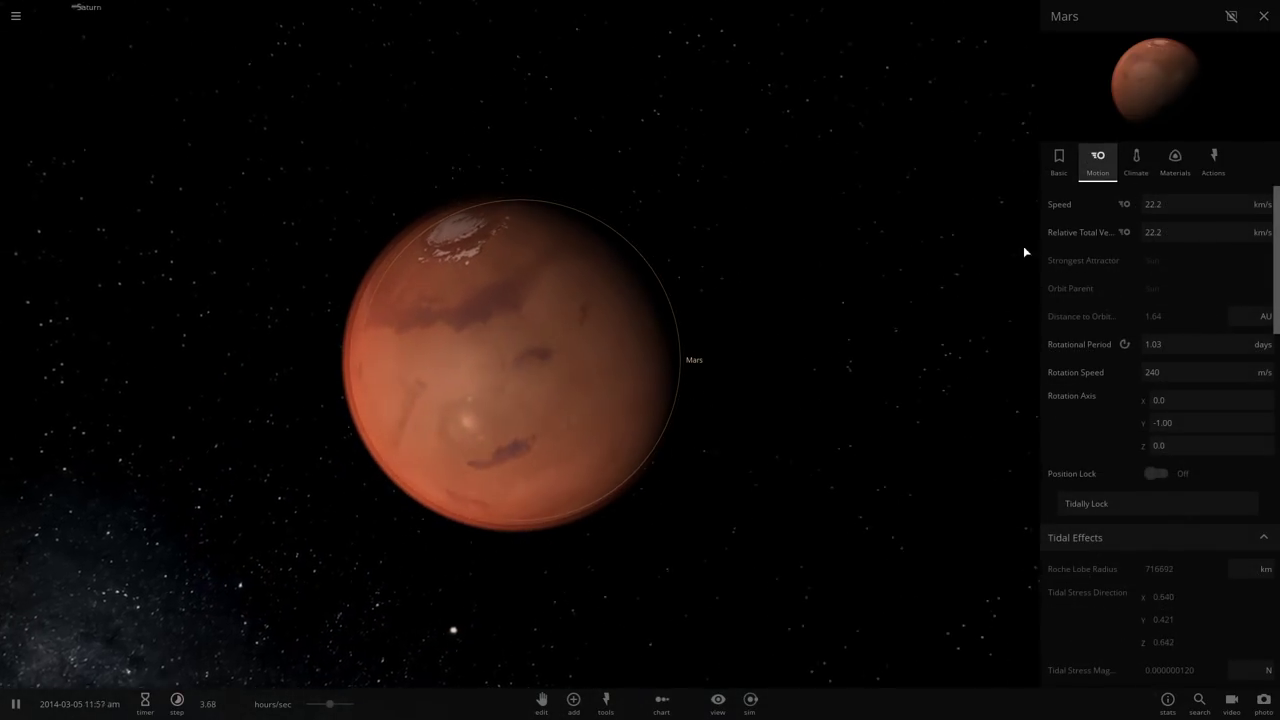
click(1138, 180)
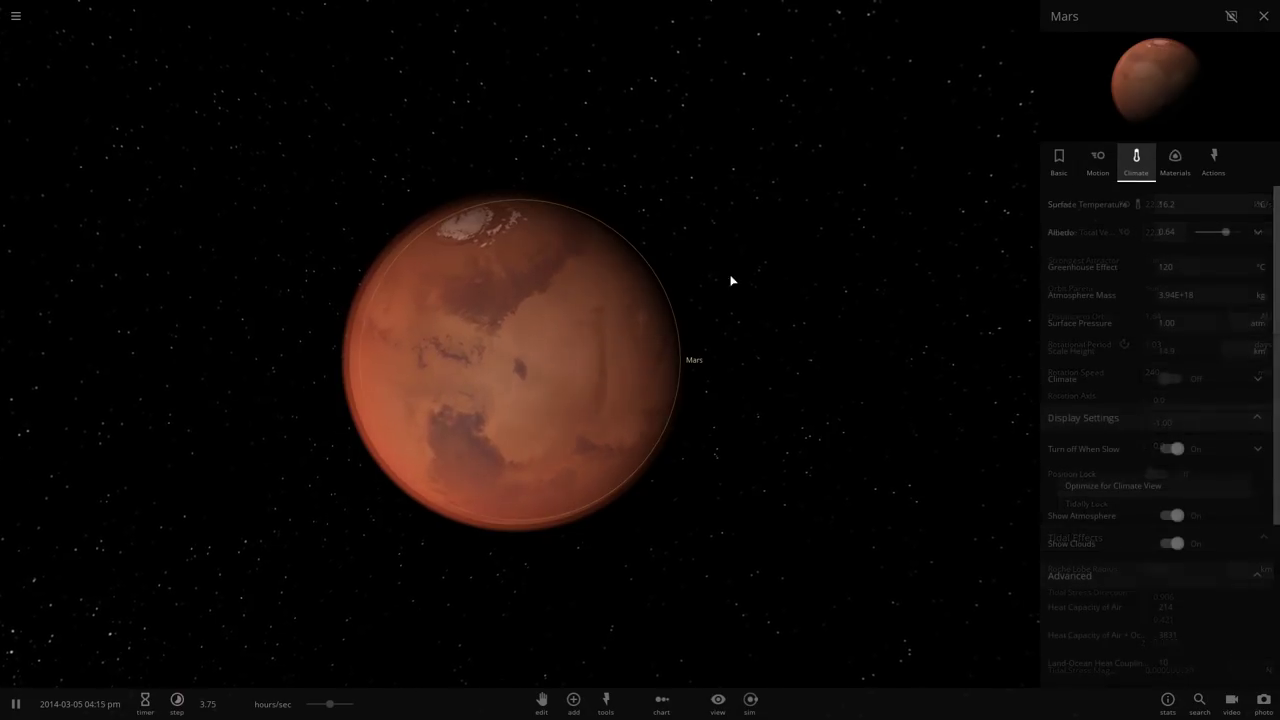
click(1178, 164)
click(1068, 329)
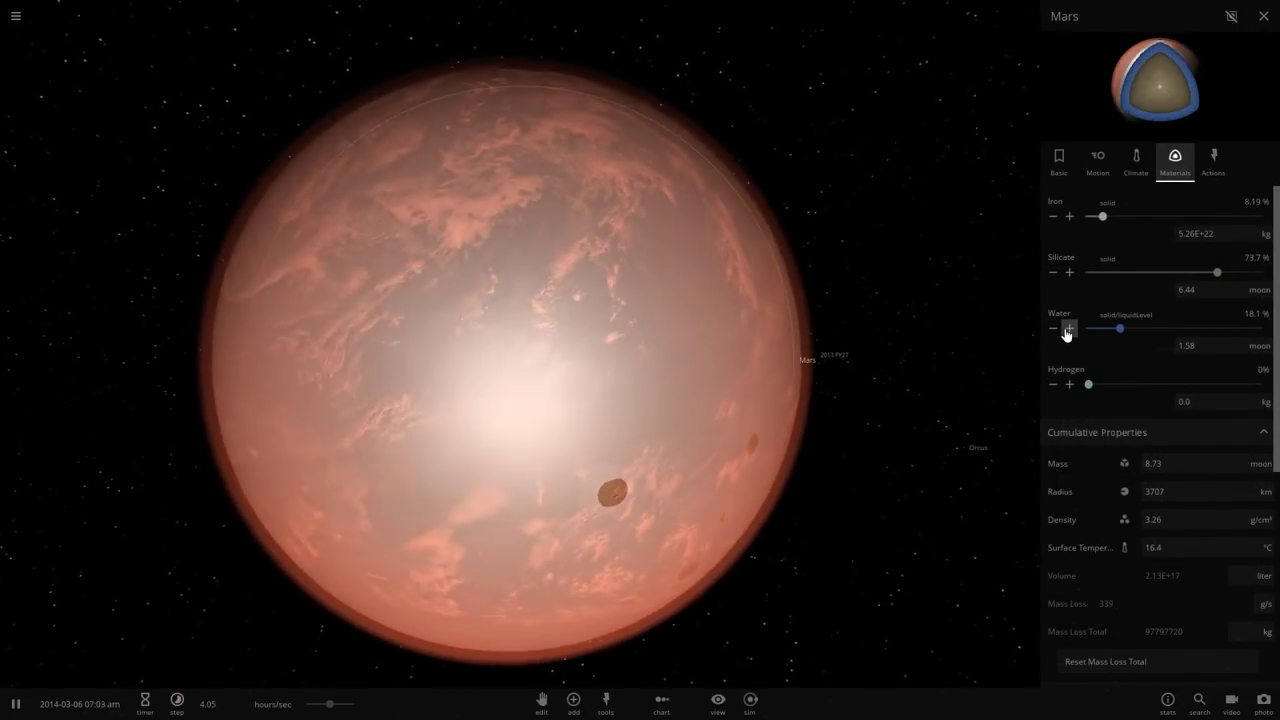
Reduce the water share of Mars to 0.0000300 %
click(1052, 329)
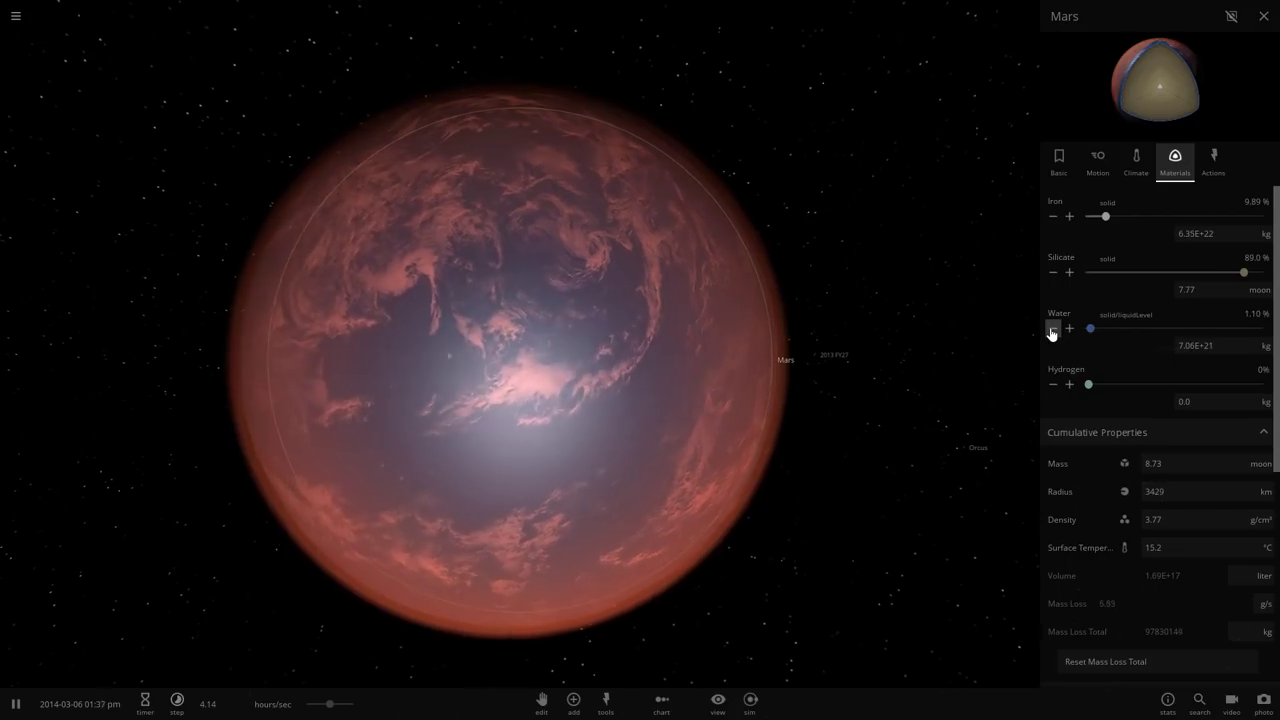
click(1052, 329)
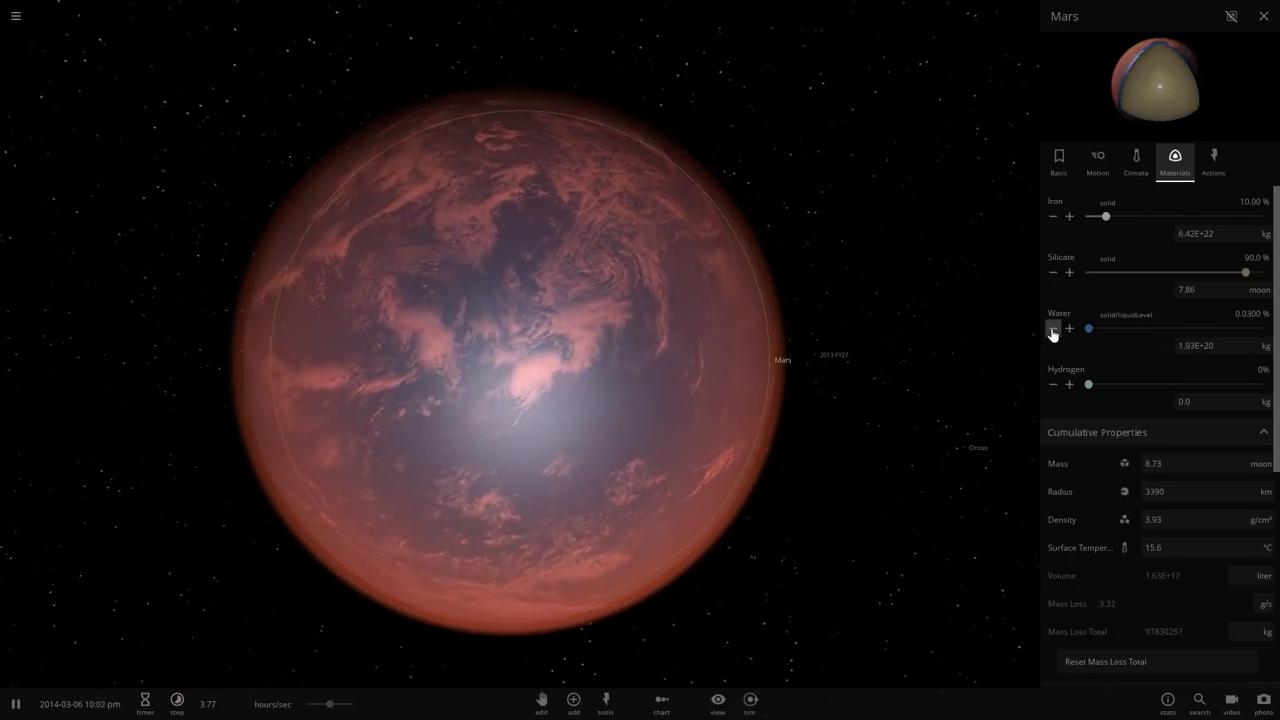
click(1052, 329)
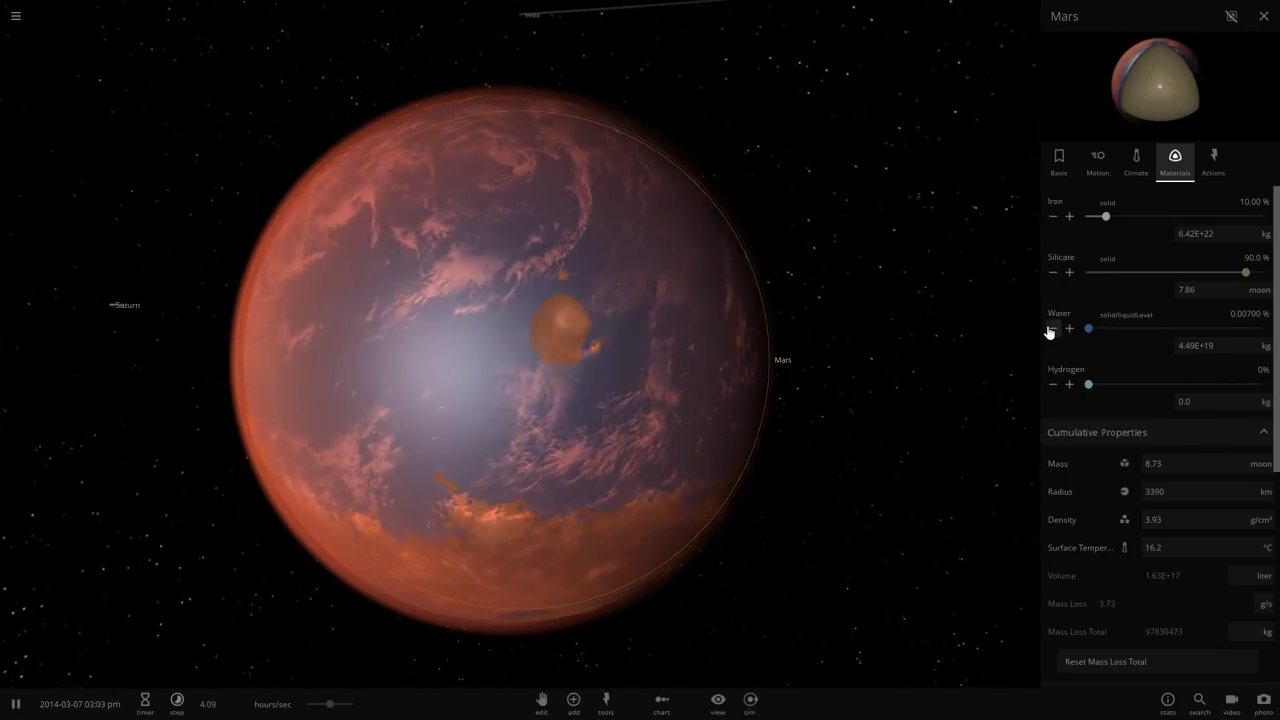
click(1052, 329)
click(1052, 329)
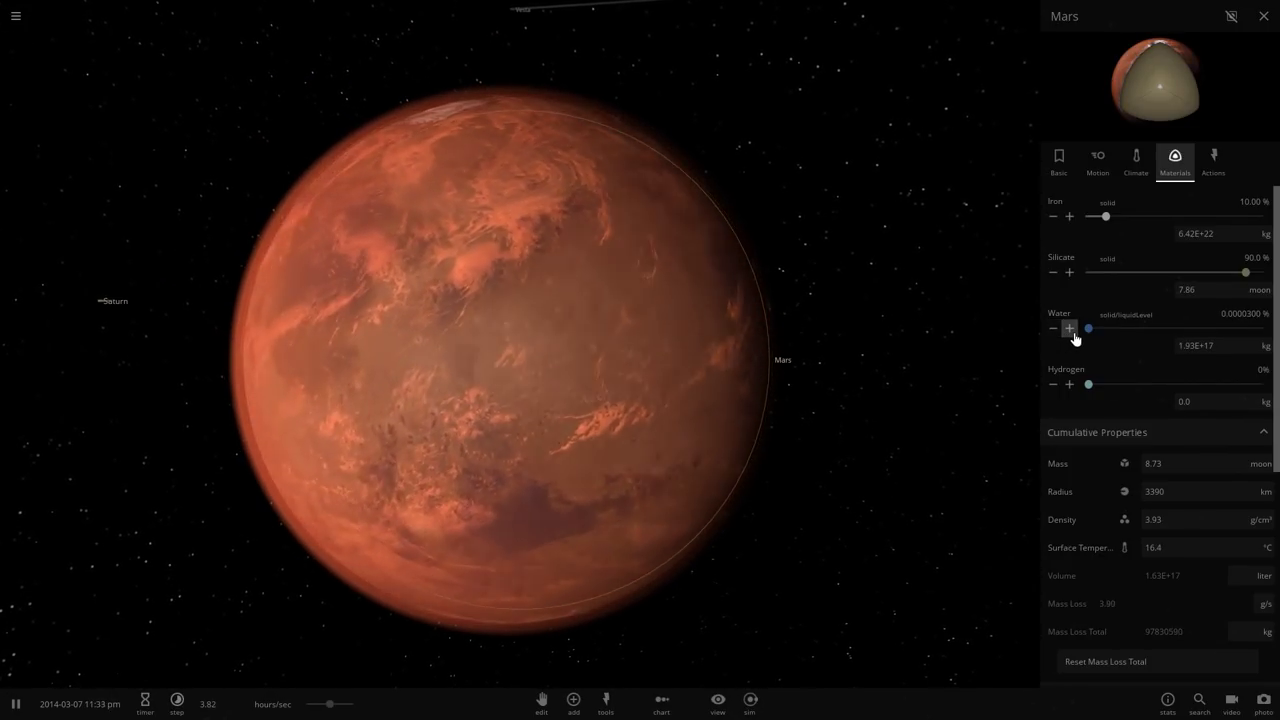
Gradually increase the water on Mars to 0.00301 %, a mass of 1.93E+19 kg
click(1069, 329)
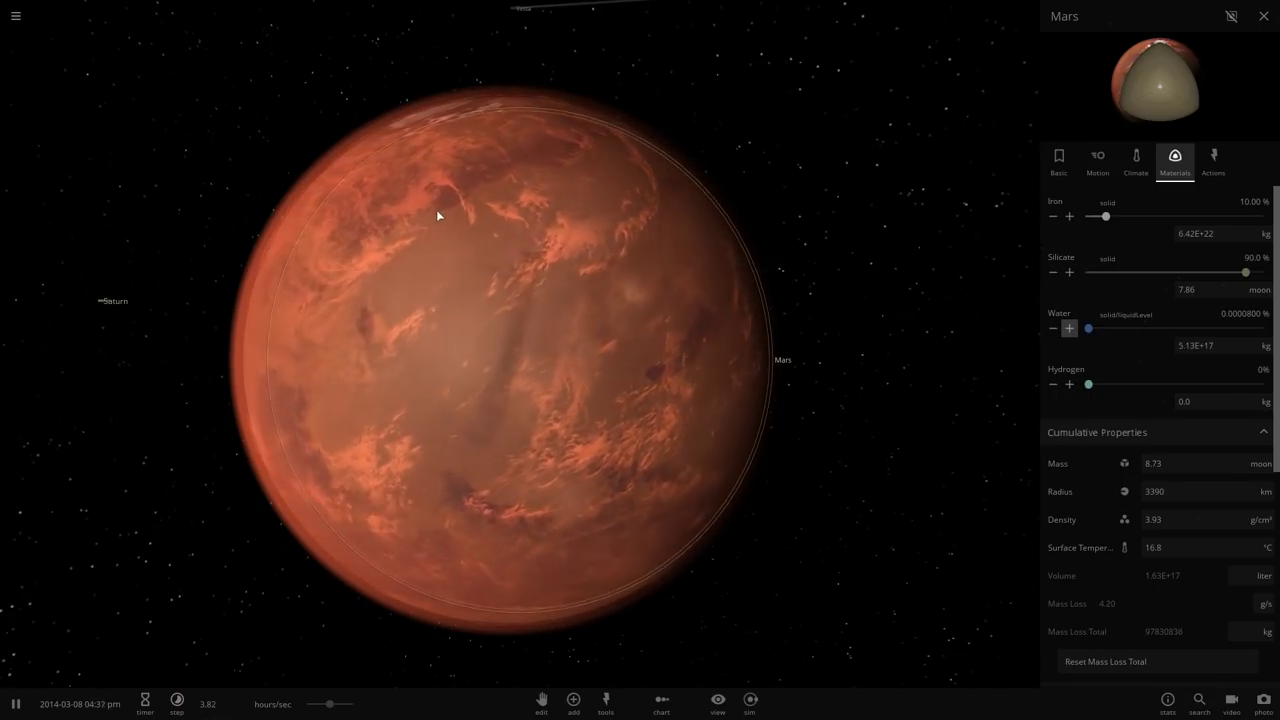
click(1069, 329)
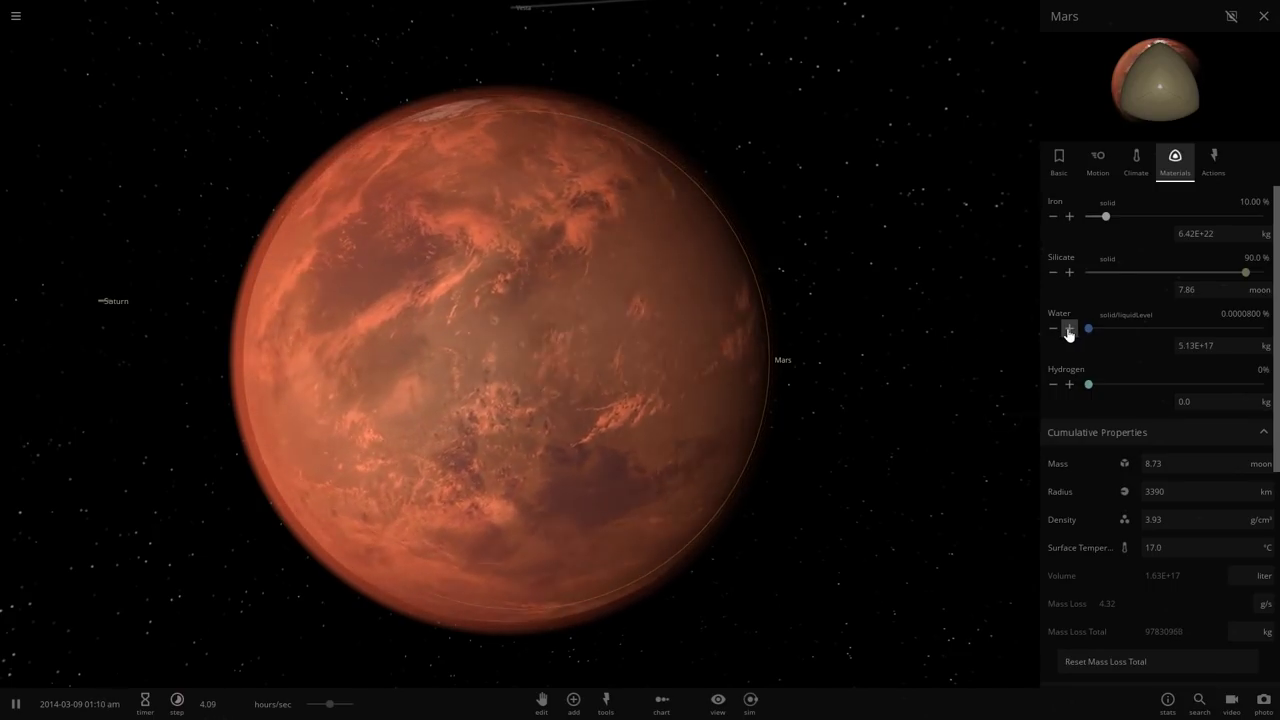
click(1069, 329)
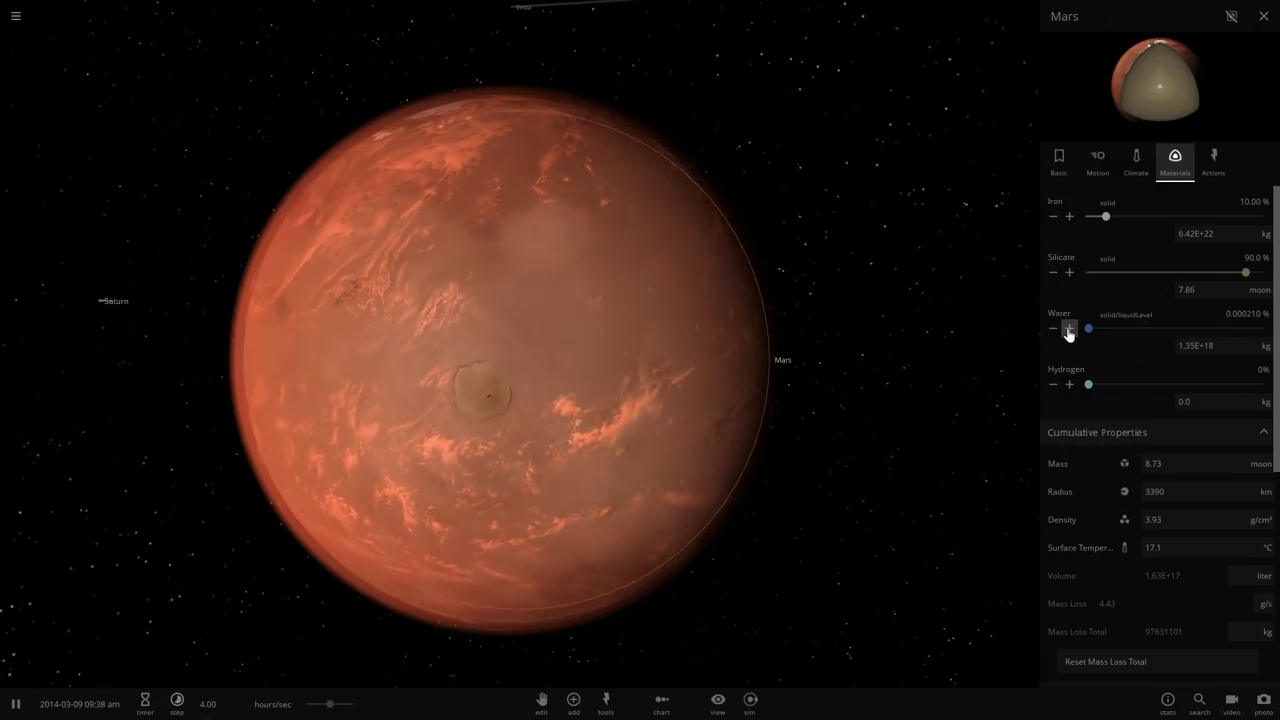
click(1069, 329)
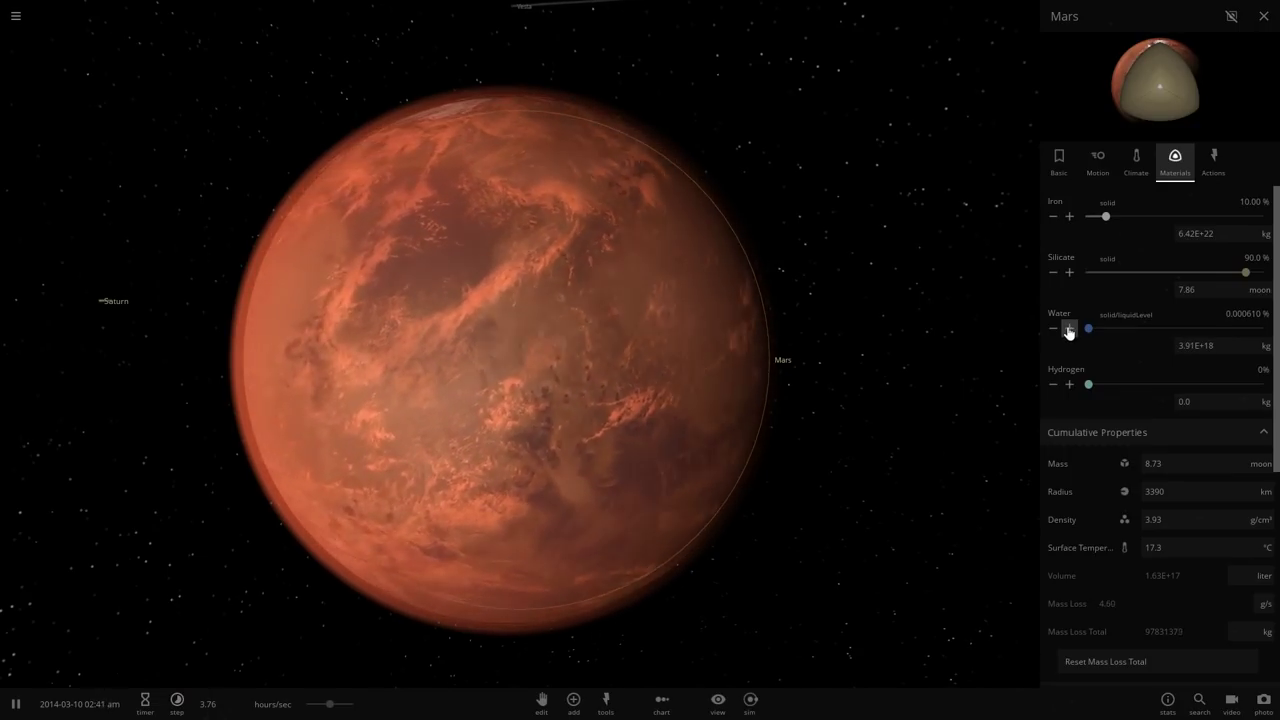
click(1069, 329)
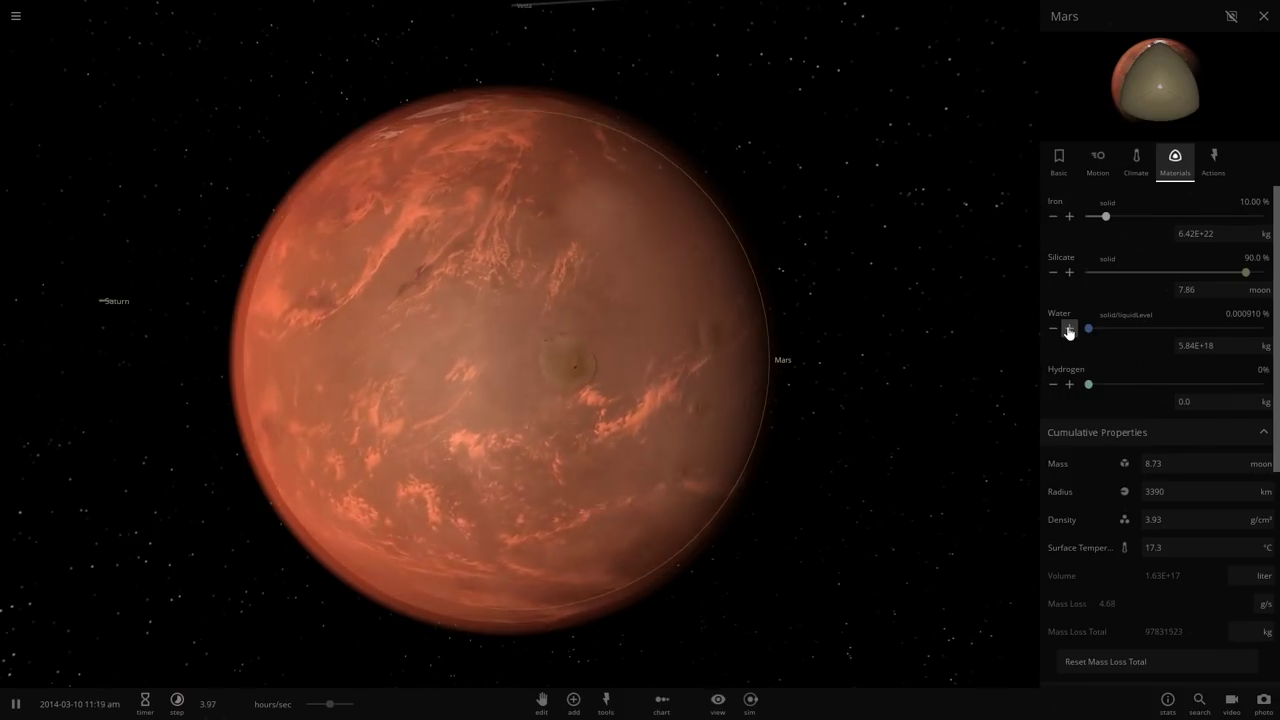
click(1069, 329)
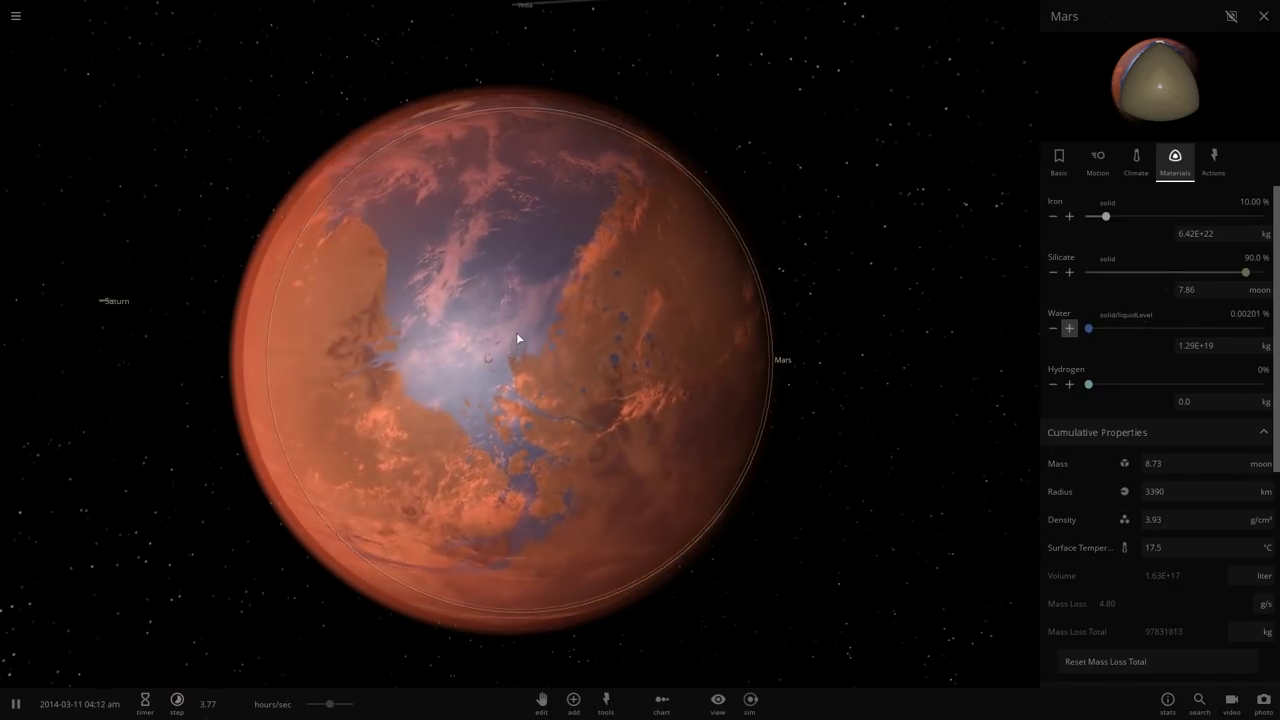
click(1069, 329)
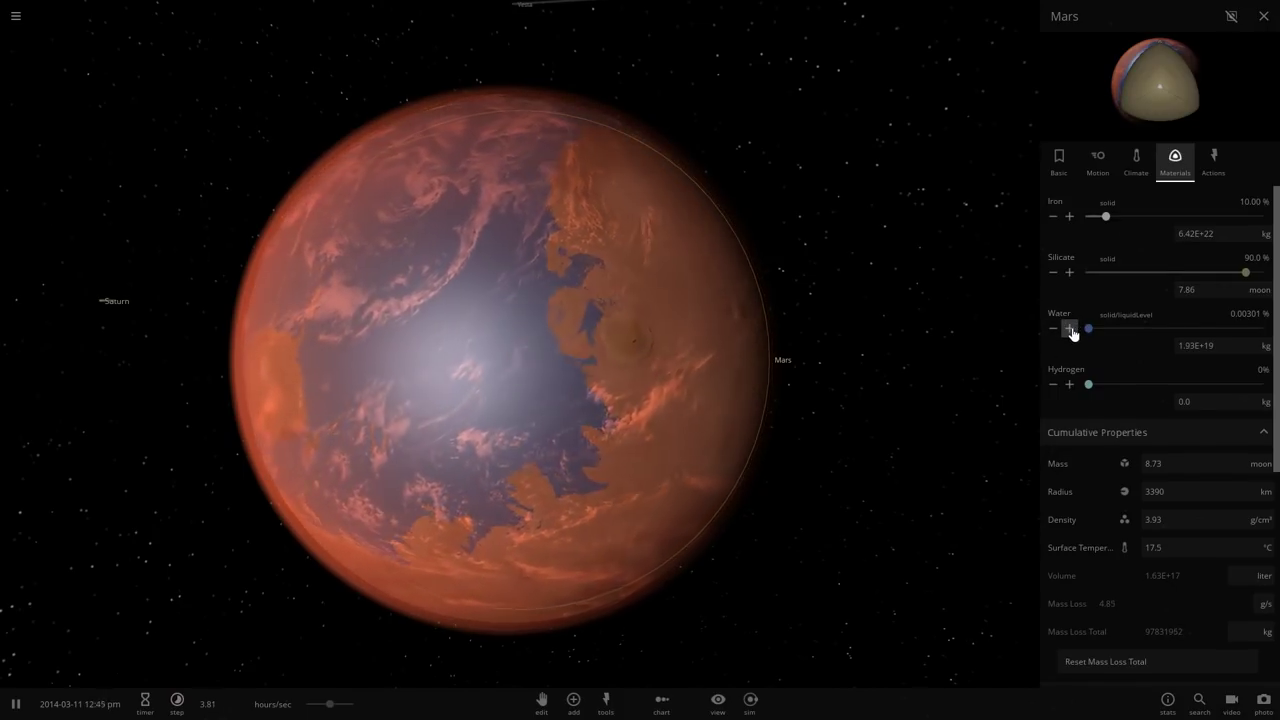
Close the properties of Mars and examine its oceans and land from several distances and angles
scroll(821, 357, down, 5)
click(737, 403)
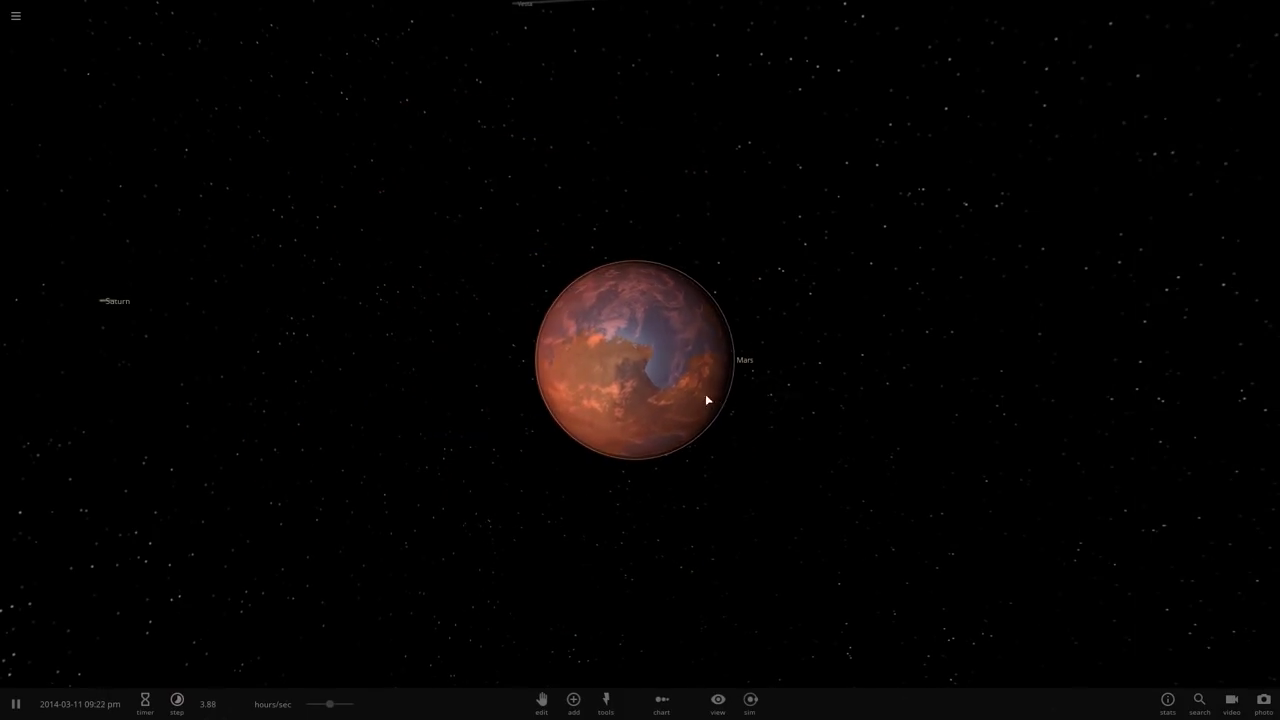
scroll(708, 398, up, 4)
scroll(991, 405, down, 3)
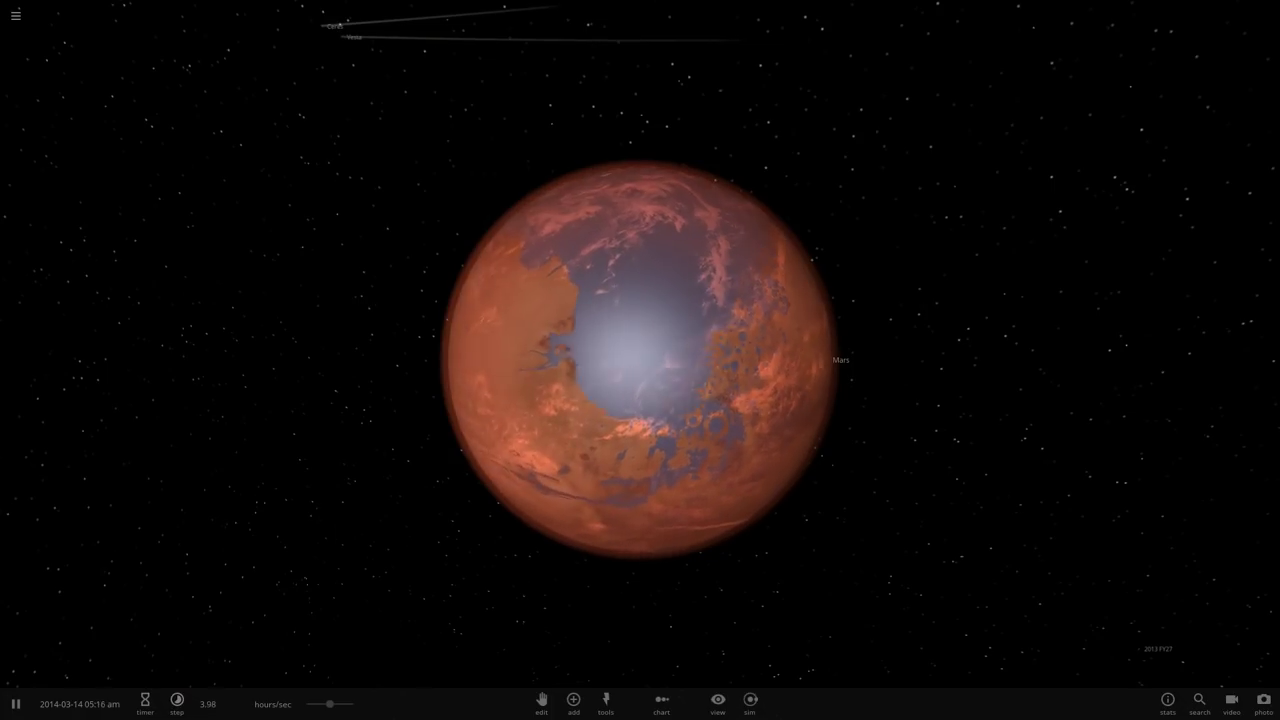
drag(830, 371, 1143, 426)
scroll(634, 442, down, 5)
scroll(918, 439, up, 5)
scroll(1120, 433, down, 4)
drag(822, 466, 841, 401)
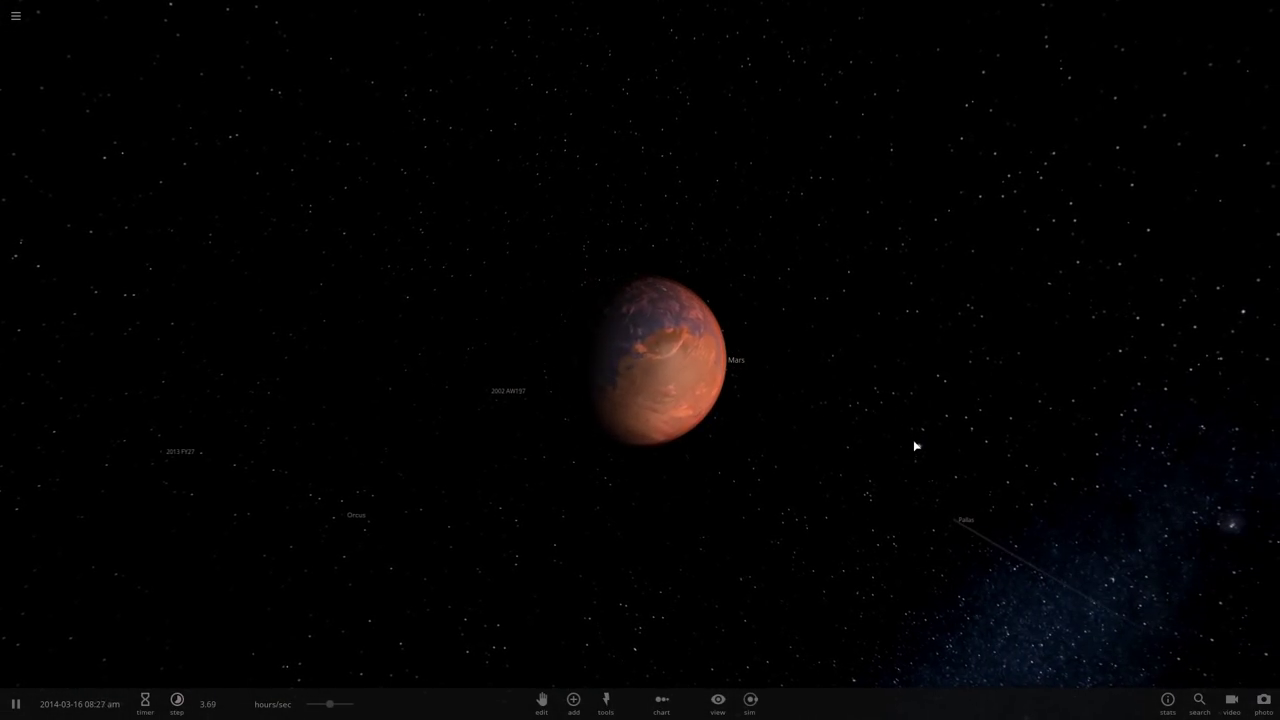
drag(916, 446, 916, 416)
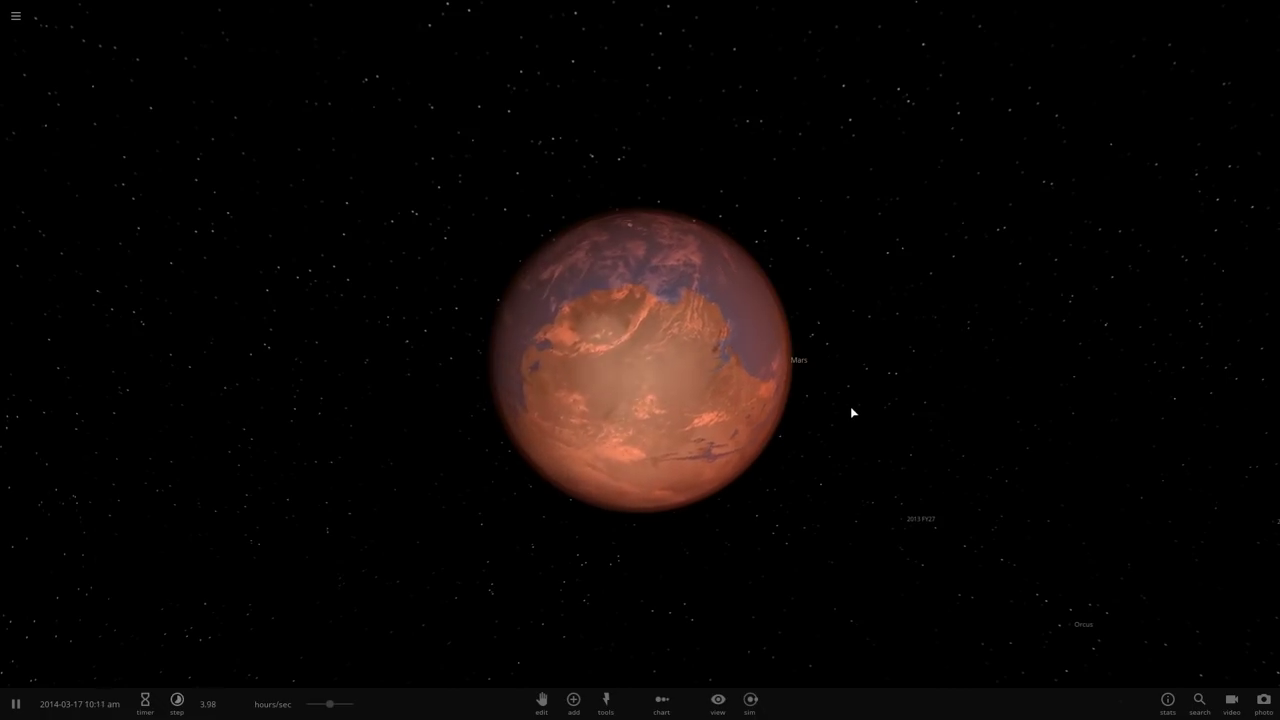
scroll(914, 420, up, 5)
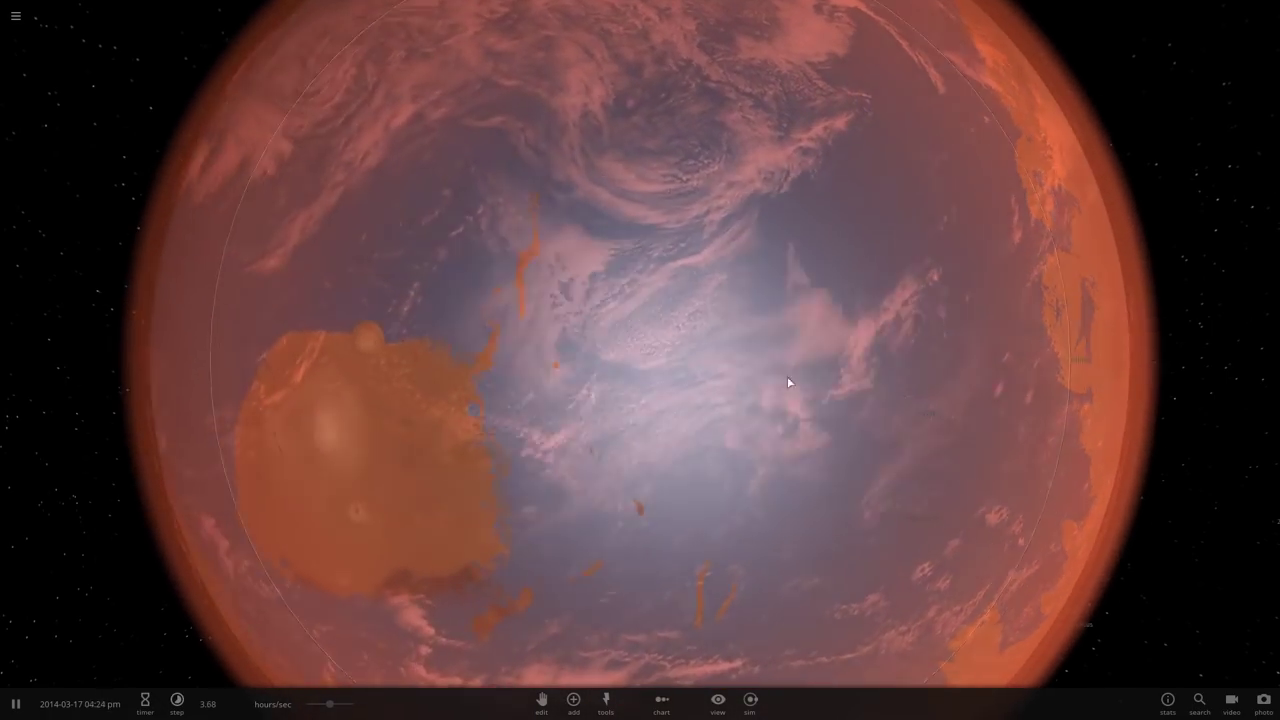
scroll(787, 382, down, 4)
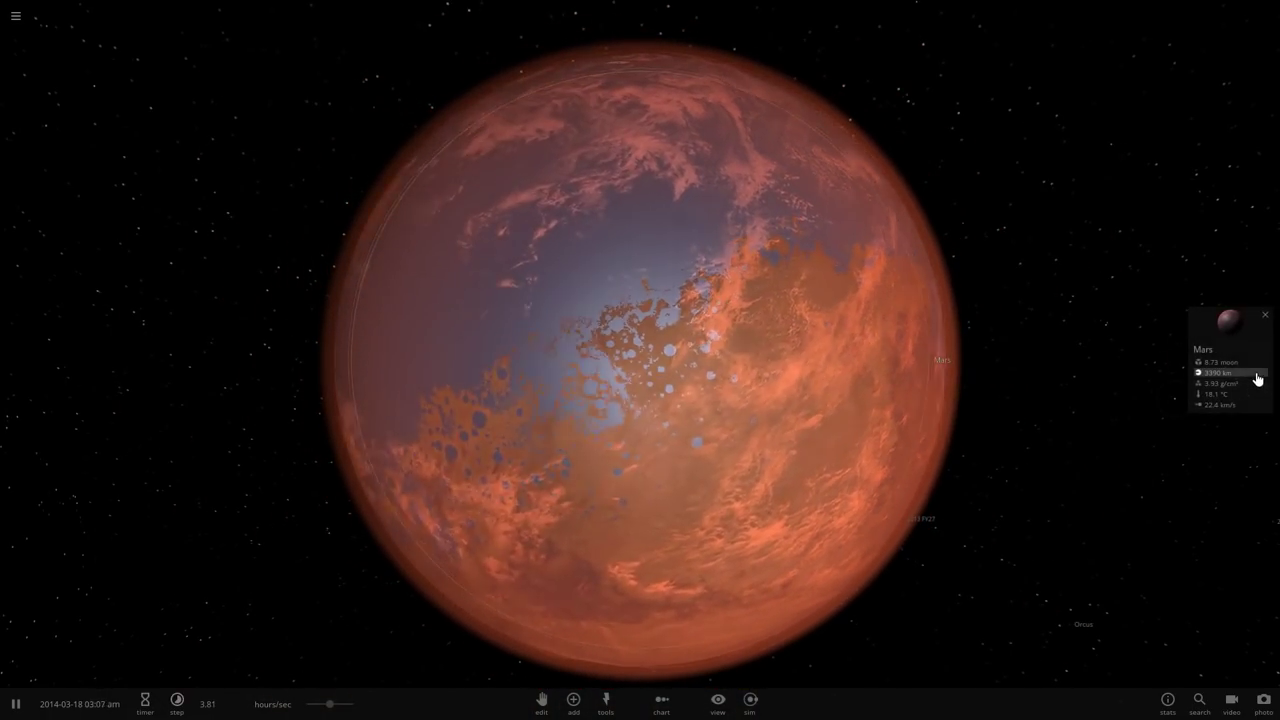
Review the climate, motion and material properties of Mars, closing them when finished
click(1252, 372)
click(1136, 158)
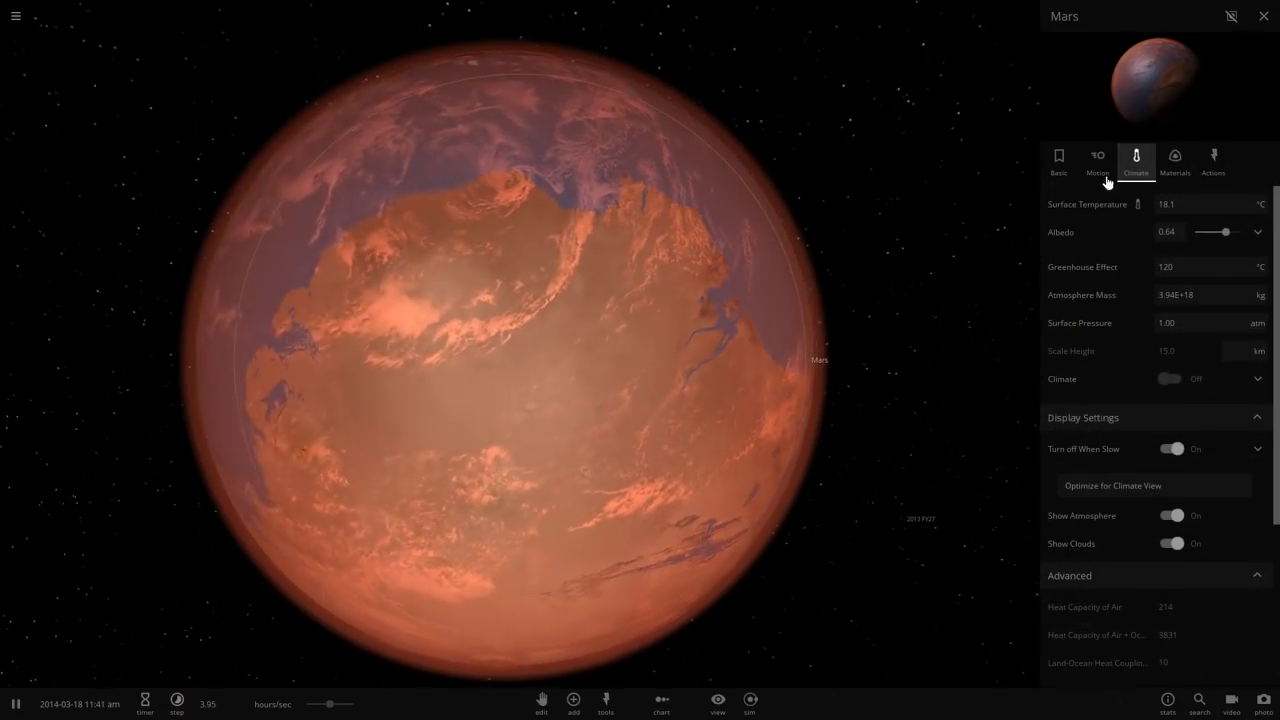
click(1097, 160)
click(1175, 160)
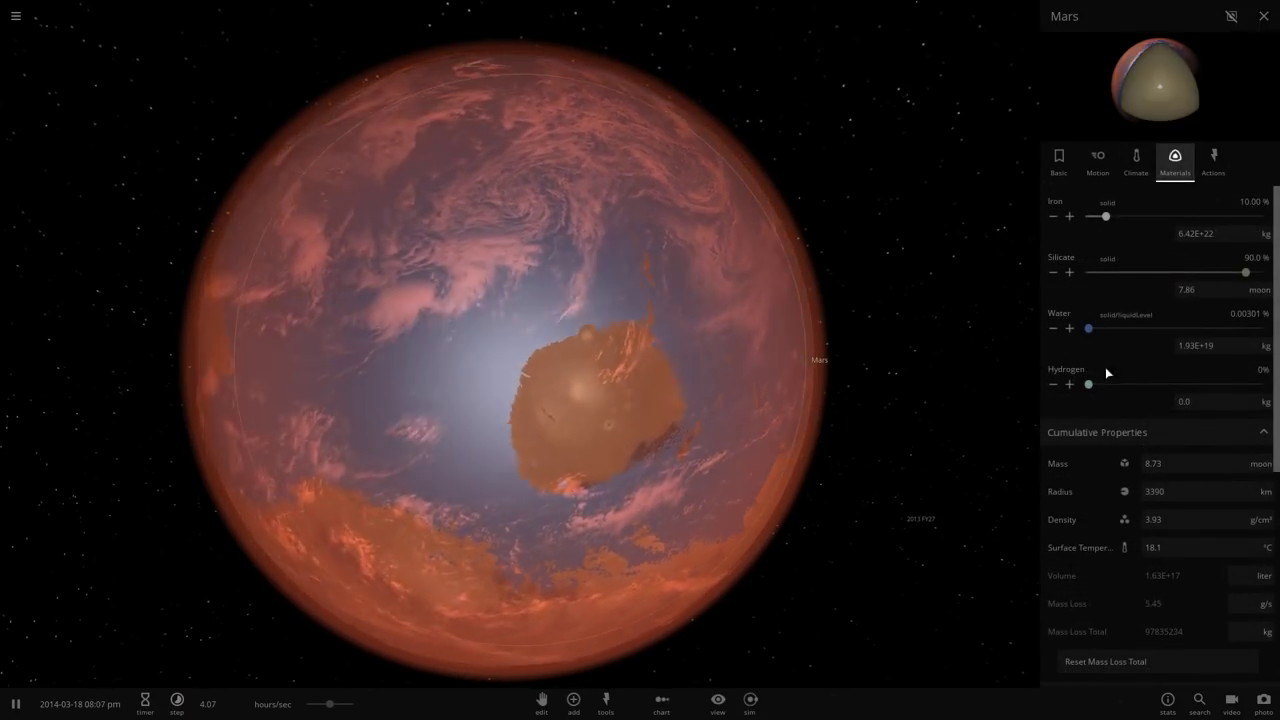
click(895, 400)
Examine the day and night sides of the rotating Mars, comparing its cloud, water and land cover
scroll(958, 328, down, 6)
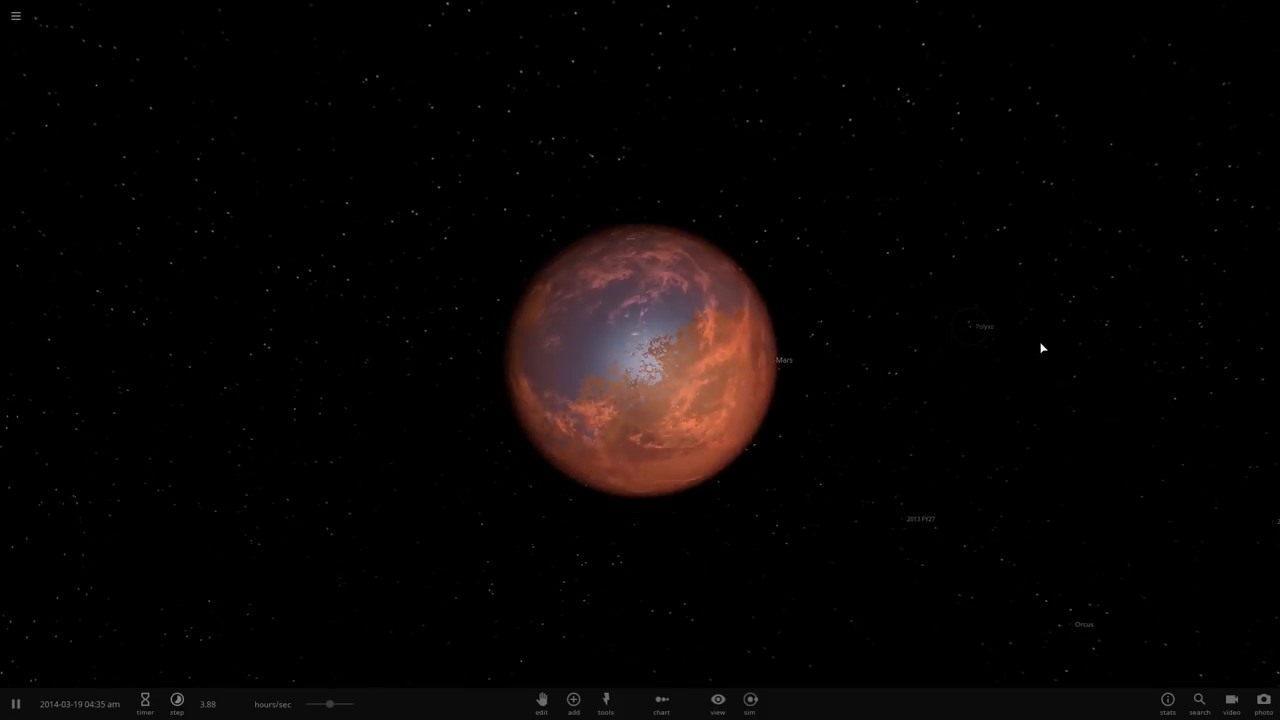
drag(817, 363, 271, 402)
scroll(547, 403, up, 2)
drag(161, 372, 349, 377)
scroll(349, 377, up, 5)
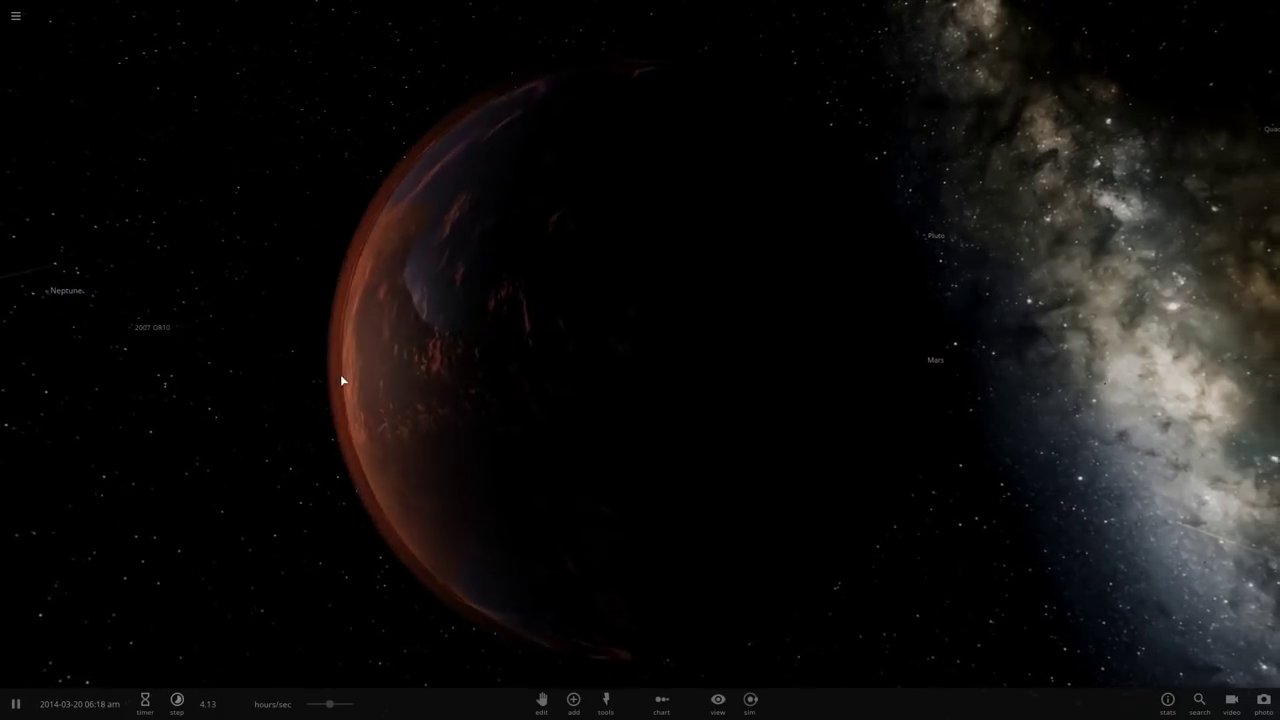
scroll(71, 364, down, 4)
drag(177, 428, 855, 449)
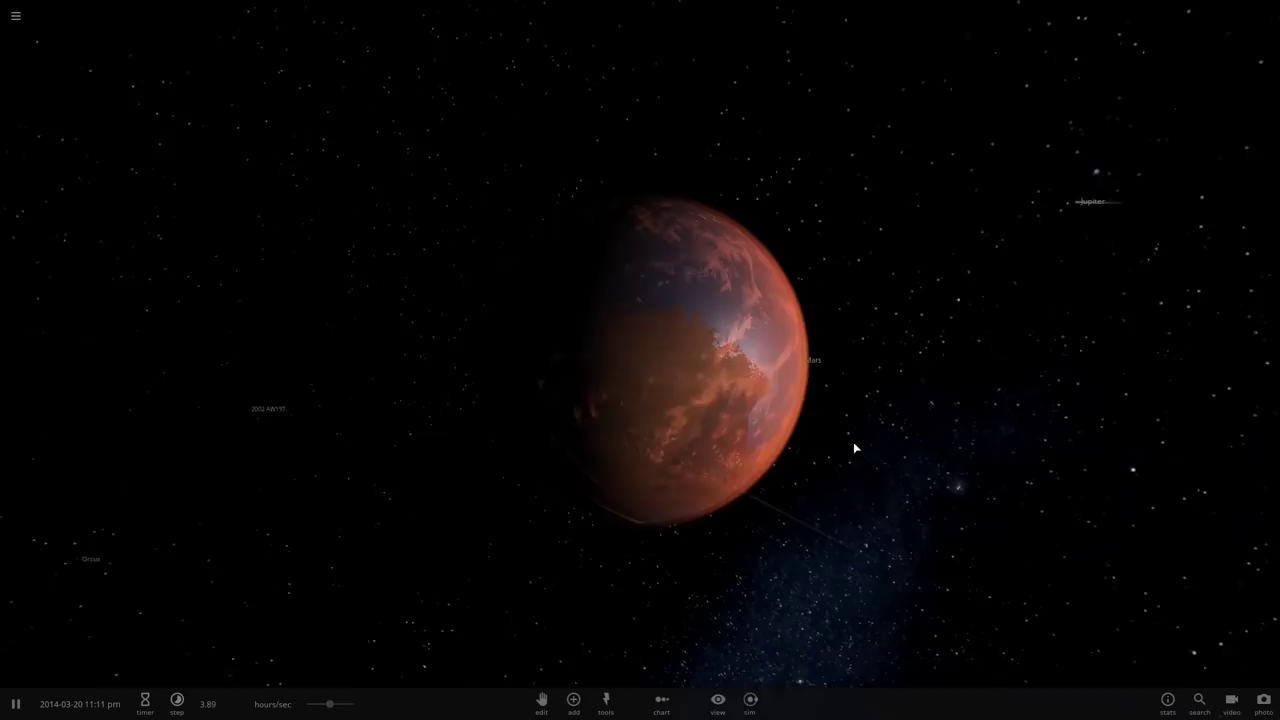
drag(946, 404, 661, 376)
scroll(1048, 369, down, 2)
scroll(1013, 371, up, 5)
scroll(686, 412, up, 3)
scroll(655, 340, down, 5)
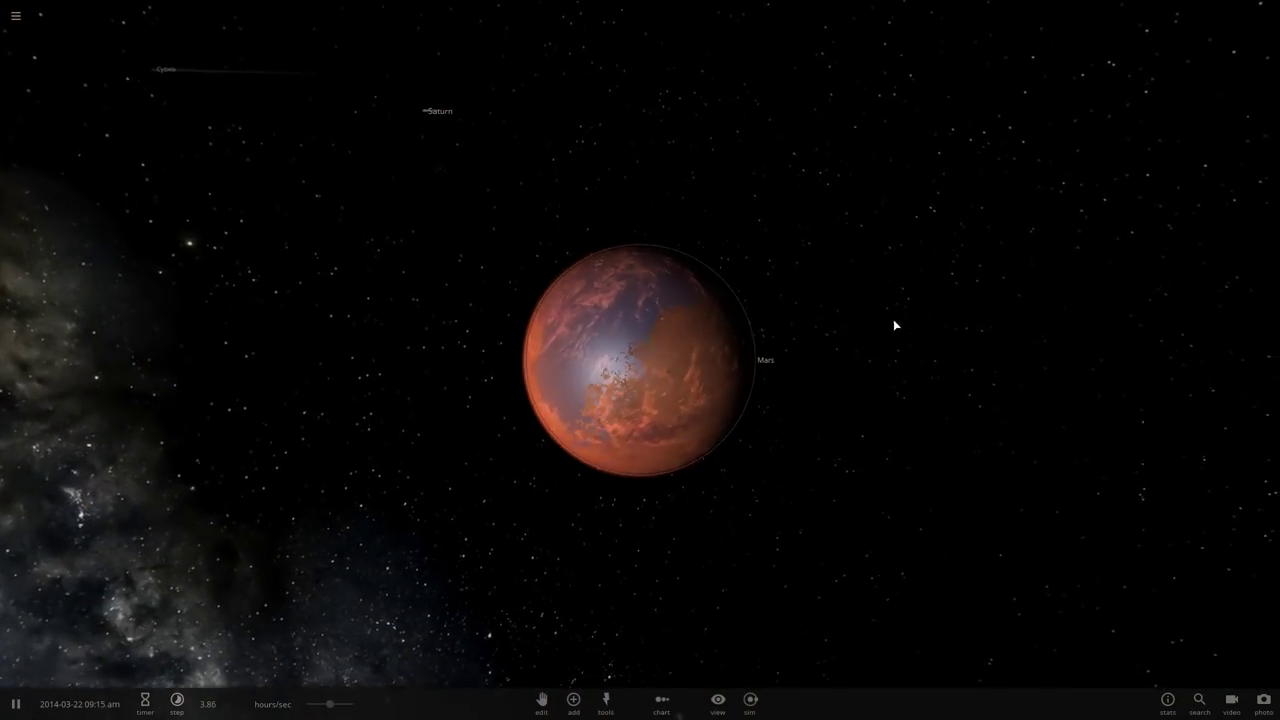
drag(914, 317, 1041, 327)
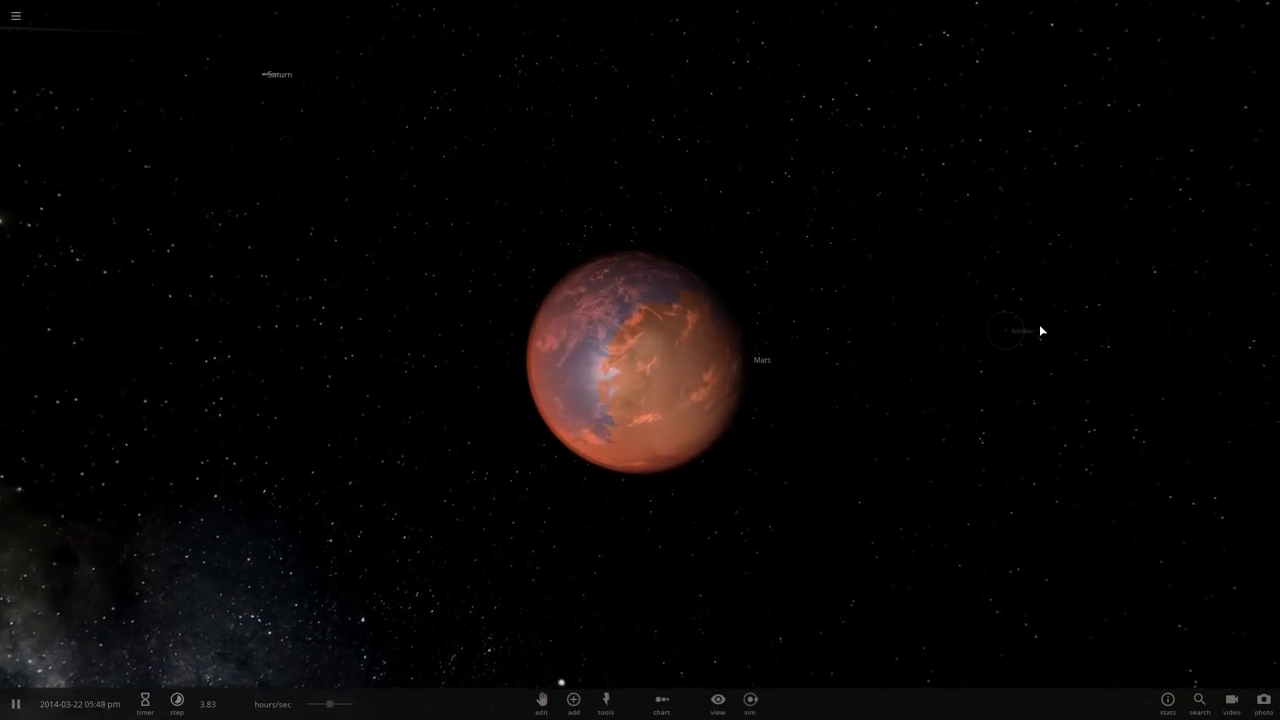